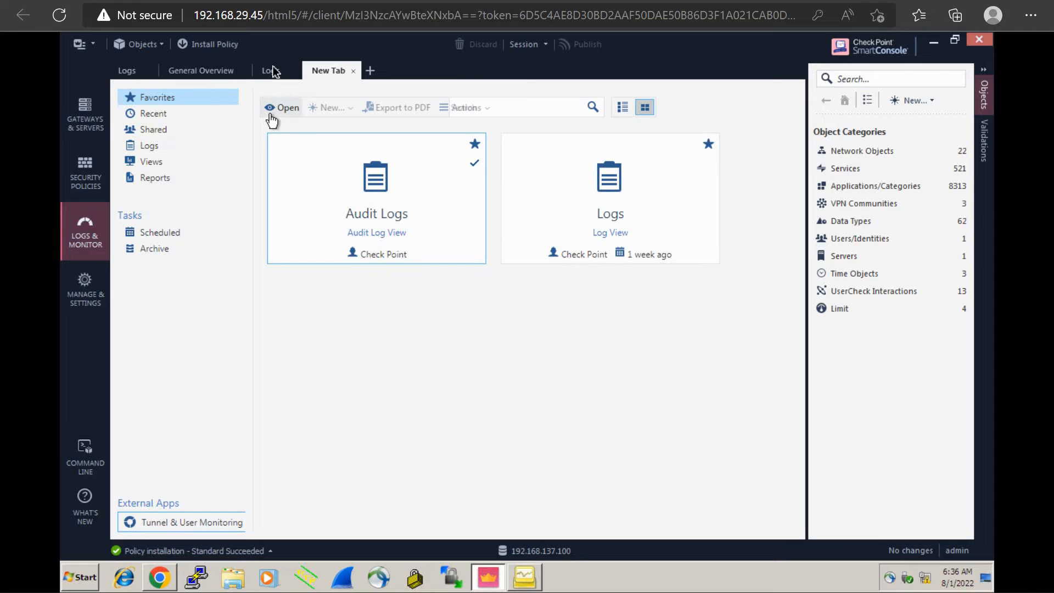
# - Bring up the SmartConsole logs, and switch to SmartView Monitor to view the gateways' VPN status
pyautogui.click(271, 69)
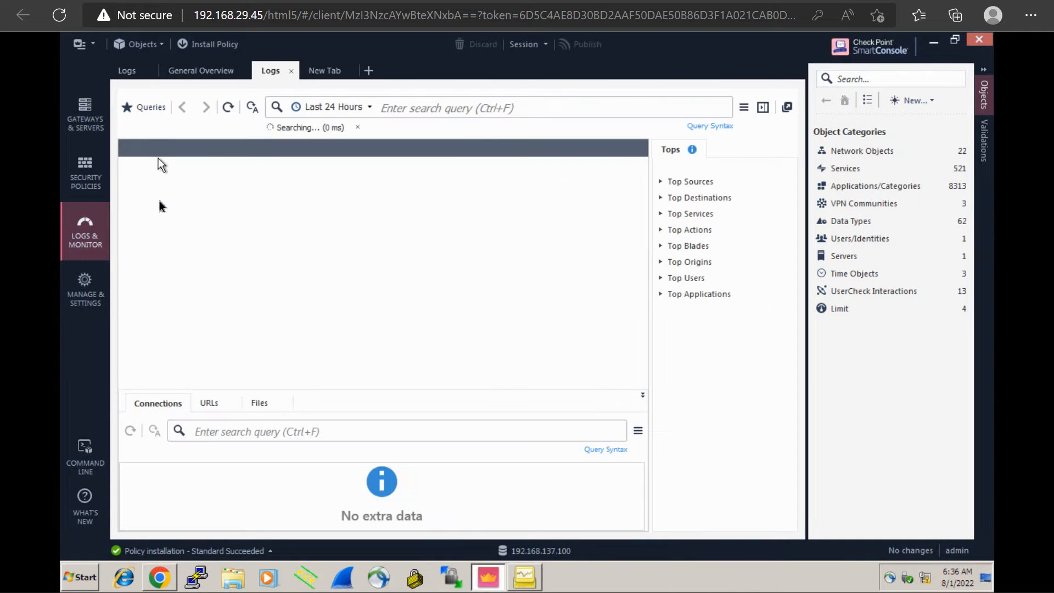
pyautogui.click(528, 579)
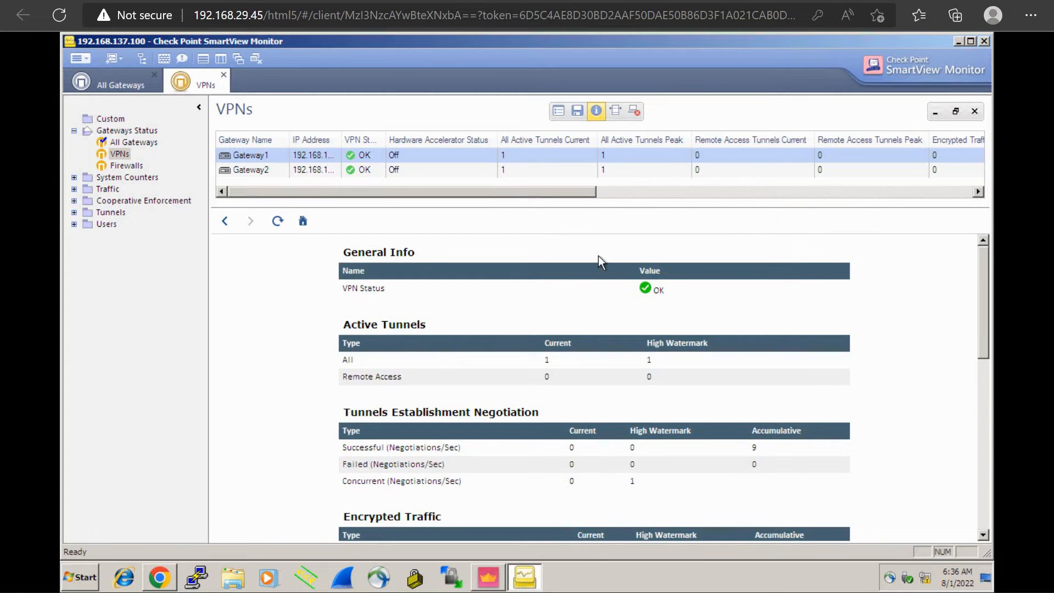
# - Switch to the Location1 console and ping 20.20.20.2 with the default repeat count
pyautogui.hotkey('ctrl', 'Tab')
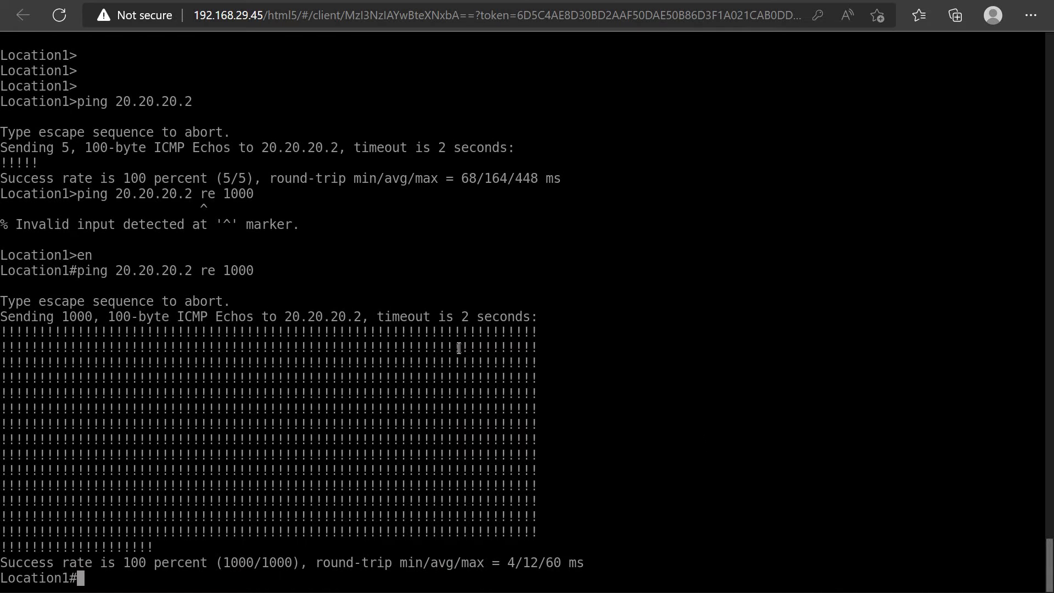
pyautogui.press('Return')
pyautogui.press('Return')
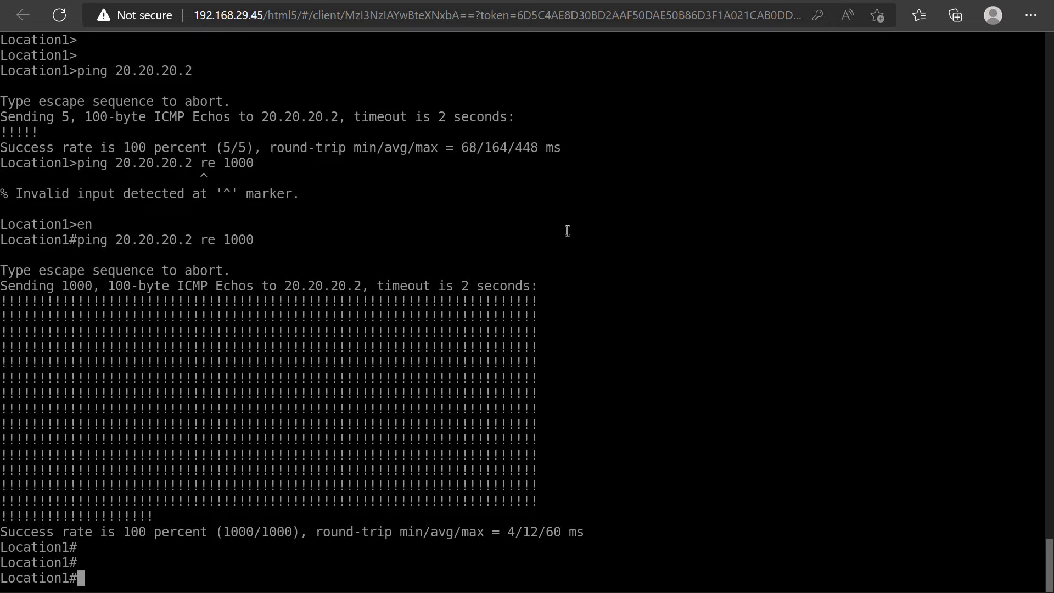
pyautogui.write('ping')
pyautogui.press('BackSpace')
pyautogui.press('BackSpace')
pyautogui.press('BackSpace')
pyautogui.press('BackSpace')
pyautogui.press('BackSpace')
pyautogui.press('Up')
pyautogui.press('Up')
pyautogui.press('Down')
pyautogui.press('BackSpace')
pyautogui.press('BackSpace')
pyautogui.press('BackSpace')
pyautogui.press('BackSpace')
pyautogui.press('BackSpace')
pyautogui.press('BackSpace')
pyautogui.press('BackSpace')
pyautogui.press('BackSpace')
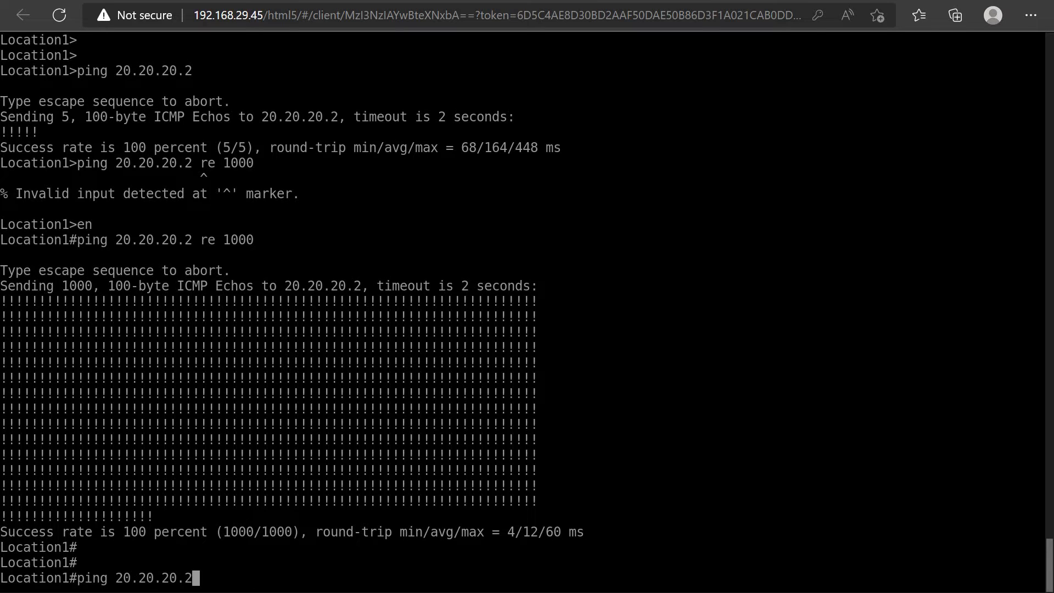
pyautogui.press('Return')
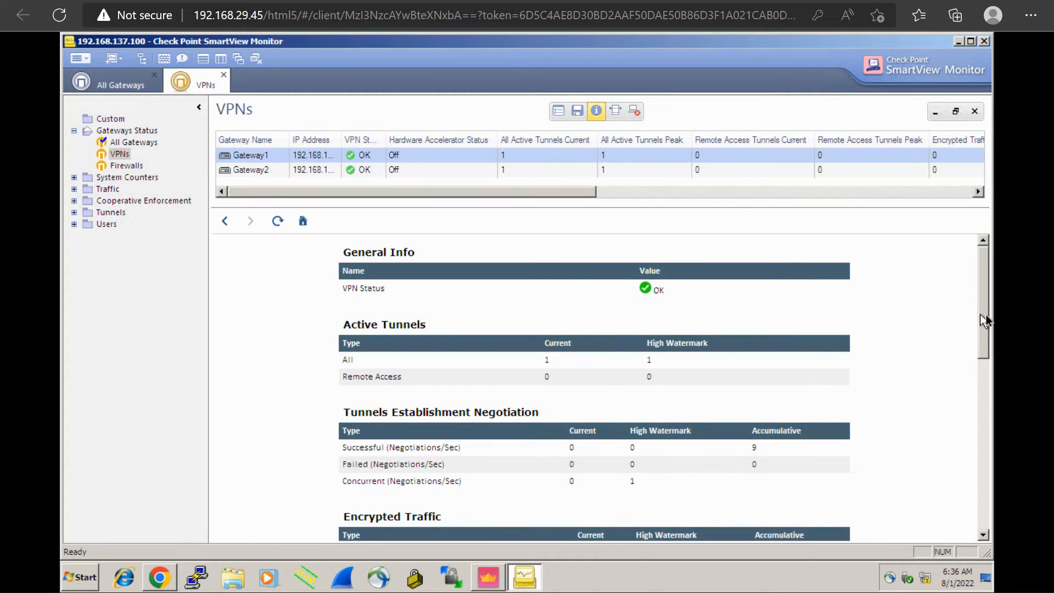
# - Examine Gateway1's encrypted traffic statistics in SmartView Monitor, and return to the EVE-NG lab topology
pyautogui.moveTo(984, 314); pyautogui.dragTo(992, 394)
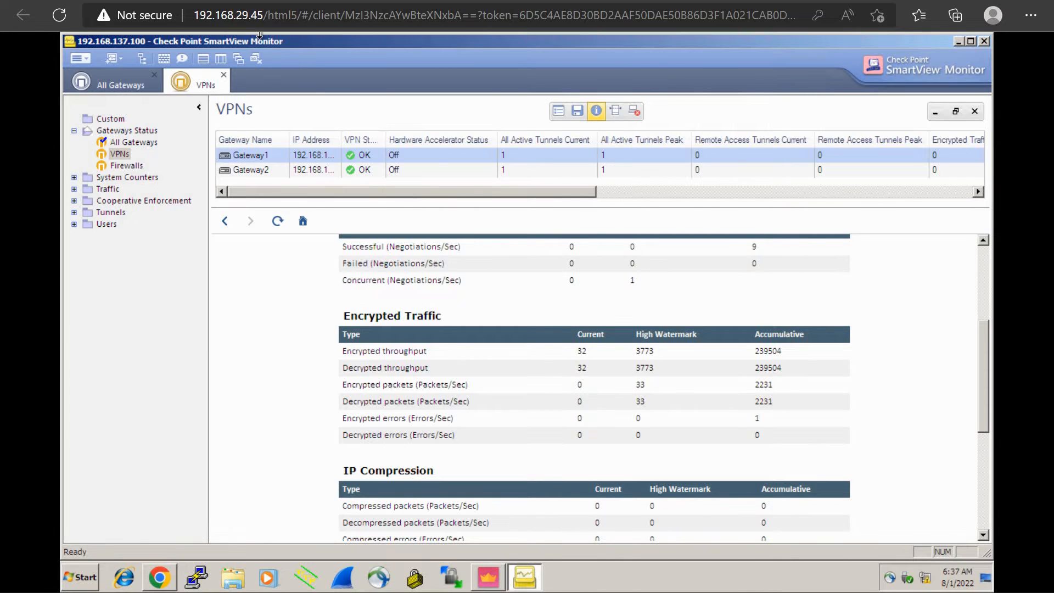
pyautogui.click(220, 1)
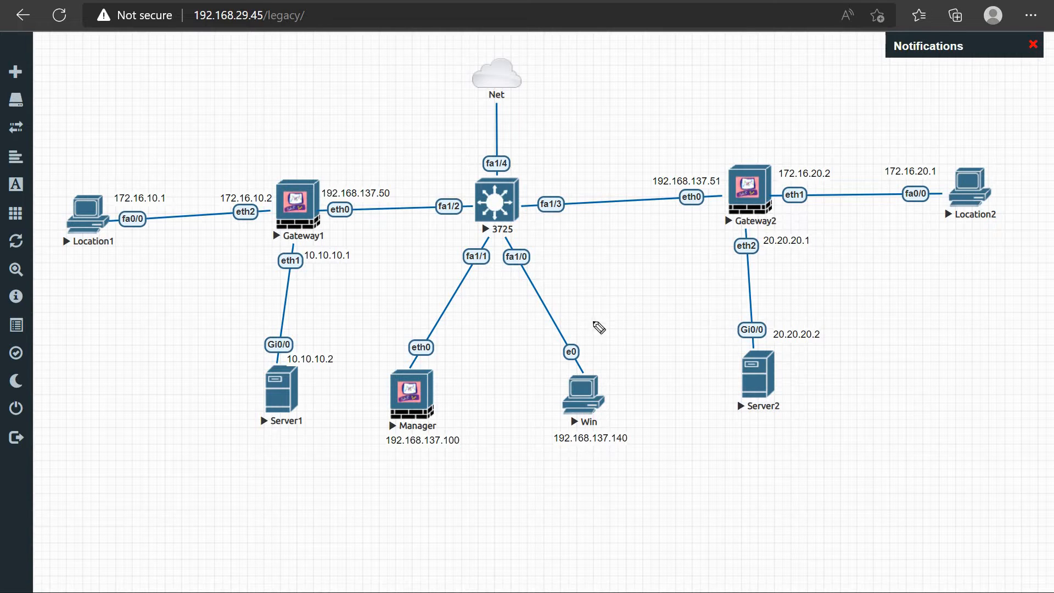
# - Circle Gateway1 and Gateway2, draw an arrow from Gateway1 to Manager, and link Gateway2 to a hand-drawn box labelled "Manager"
pyautogui.moveTo(321, 175)
pyautogui.mouseDown()
pyautogui.moveTo(289, 167)
pyautogui.moveTo(281, 242)
pyautogui.moveTo(343, 230)
pyautogui.moveTo(372, 258)
pyautogui.moveTo(391, 357)
pyautogui.moveTo(402, 339)
pyautogui.mouseUp()
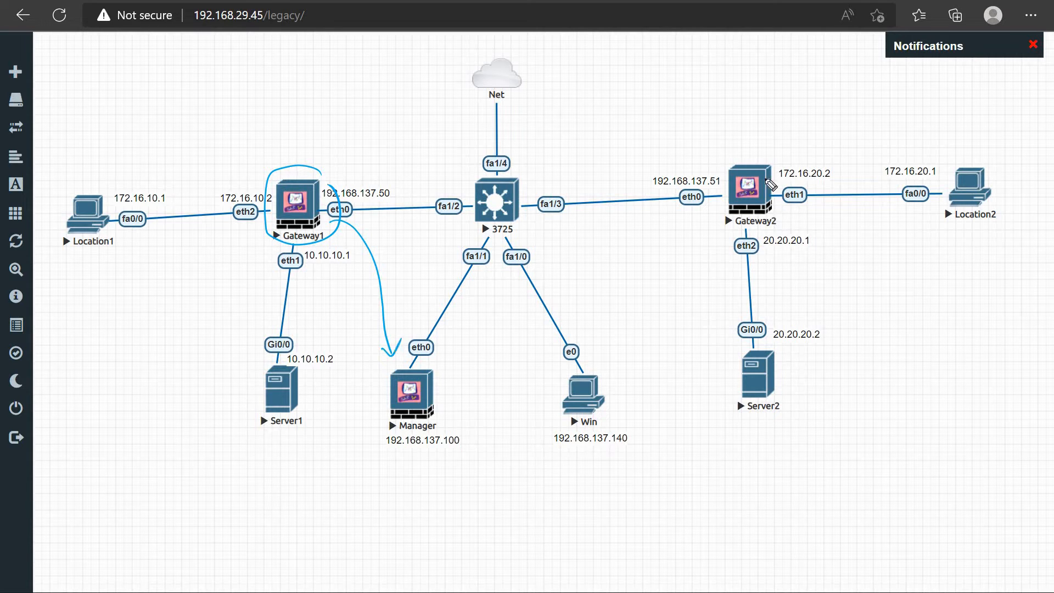
pyautogui.moveTo(721, 227)
pyautogui.mouseDown()
pyautogui.moveTo(800, 224)
pyautogui.moveTo(789, 260)
pyautogui.moveTo(796, 238)
pyautogui.mouseUp()
pyautogui.moveTo(854, 347); pyautogui.dragTo(852, 400)
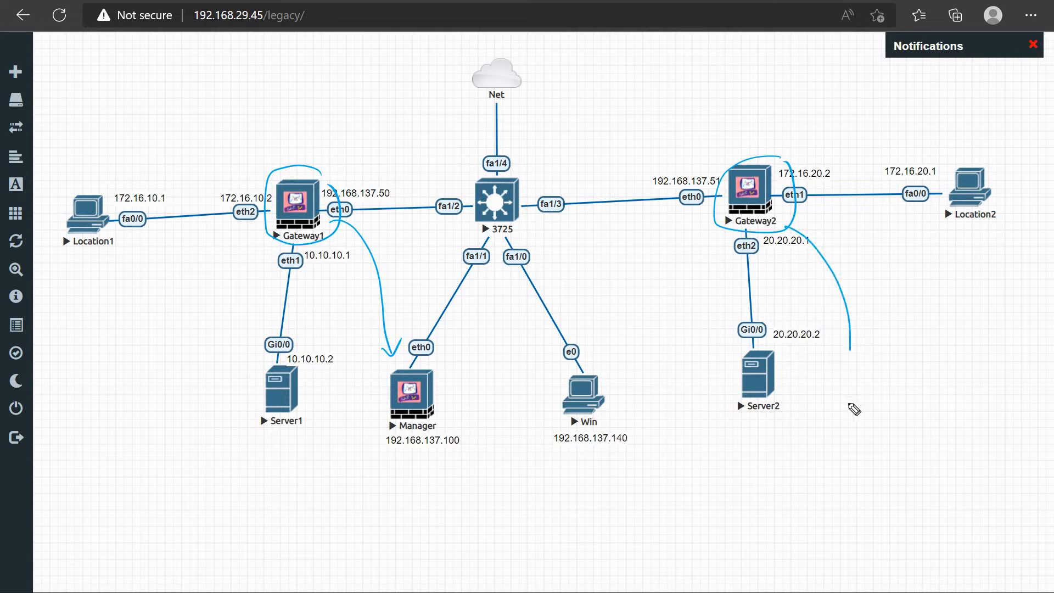
pyautogui.moveTo(869, 446); pyautogui.dragTo(895, 400)
pyautogui.moveTo(847, 423)
pyautogui.mouseDown()
pyautogui.moveTo(900, 437)
pyautogui.moveTo(904, 463)
pyautogui.moveTo(905, 433)
pyautogui.moveTo(943, 422)
pyautogui.mouseUp()
# - Write circled labels "Certificate" above the 3725 switch and "Certificate 2" above Gateway2, and number the hand-drawn manager 2
pyautogui.moveTo(412, 114)
pyautogui.mouseDown()
pyautogui.moveTo(411, 138)
pyautogui.moveTo(439, 130)
pyautogui.moveTo(456, 108)
pyautogui.moveTo(477, 133)
pyautogui.moveTo(497, 118)
pyautogui.moveTo(512, 122)
pyautogui.moveTo(519, 103)
pyautogui.mouseUp()
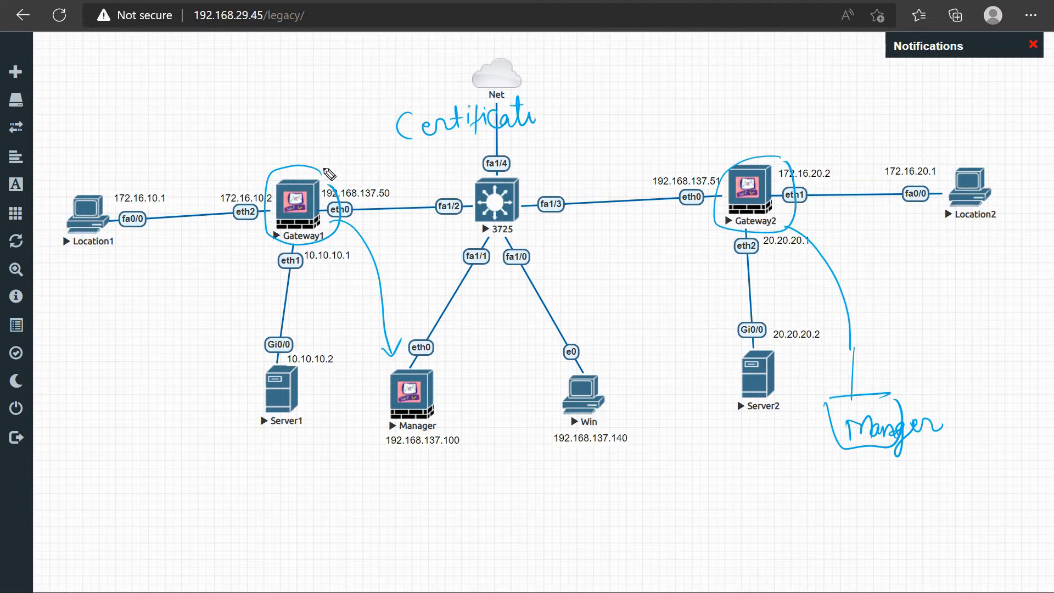
pyautogui.moveTo(308, 171); pyautogui.dragTo(332, 192)
pyautogui.moveTo(413, 110); pyautogui.dragTo(409, 141)
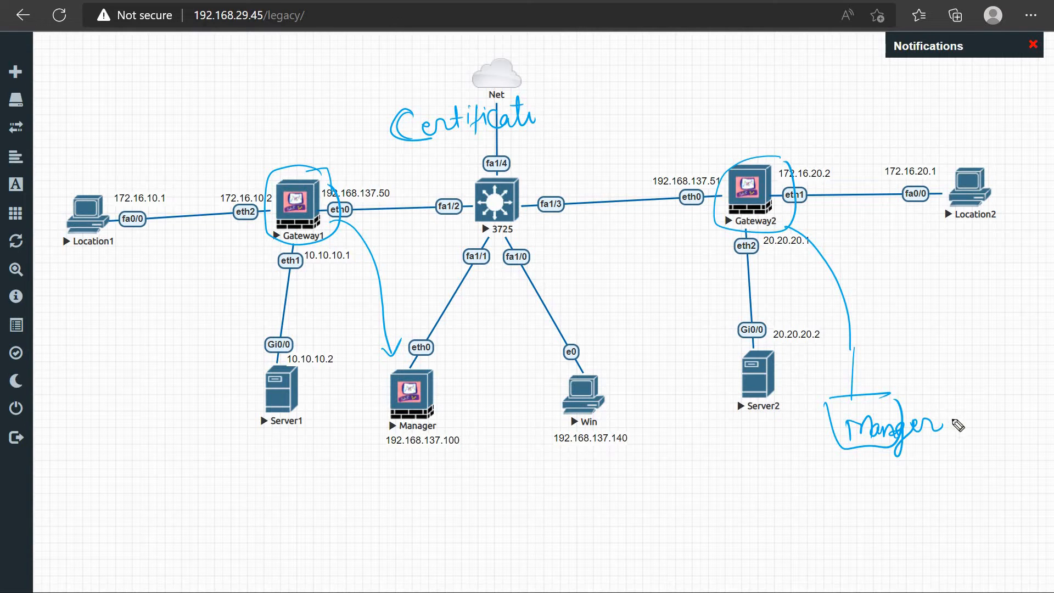
pyautogui.moveTo(957, 411); pyautogui.dragTo(987, 432)
pyautogui.moveTo(485, 88)
pyautogui.mouseDown()
pyautogui.moveTo(383, 139)
pyautogui.moveTo(466, 171)
pyautogui.moveTo(548, 127)
pyautogui.mouseUp()
pyautogui.moveTo(802, 116)
pyautogui.mouseDown()
pyautogui.moveTo(803, 135)
pyautogui.moveTo(866, 113)
pyautogui.moveTo(856, 131)
pyautogui.moveTo(894, 121)
pyautogui.mouseUp()
pyautogui.moveTo(885, 117)
pyautogui.mouseDown()
pyautogui.moveTo(913, 118)
pyautogui.moveTo(786, 117)
pyautogui.moveTo(910, 123)
pyautogui.mouseUp()
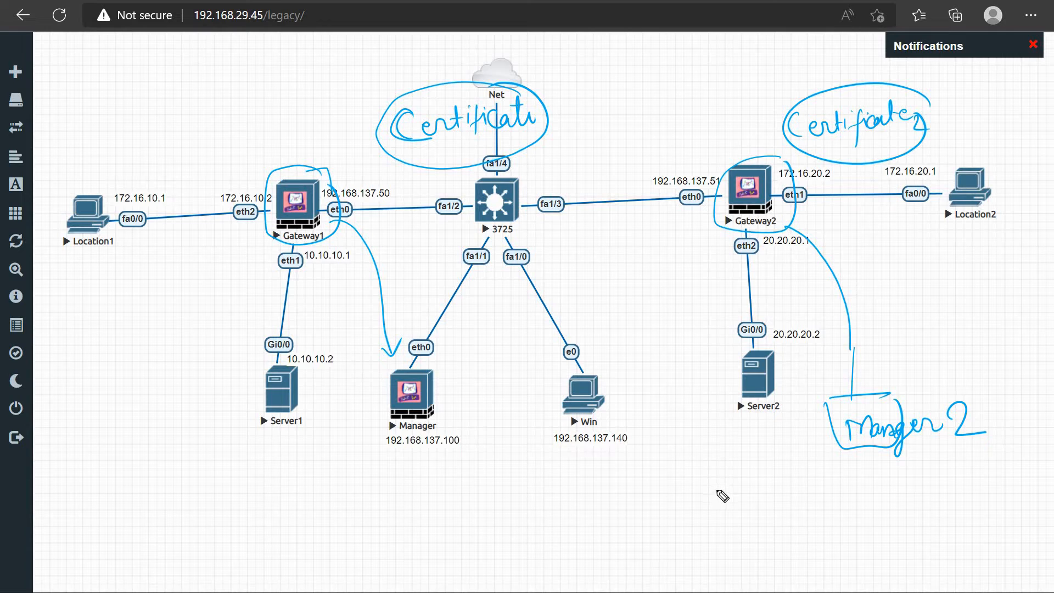
# - Sketch a circled "Cisco" with two branches below Server2, and add a circled "SN" with an arrow back to it
pyautogui.moveTo(706, 486); pyautogui.dragTo(728, 499)
pyautogui.click(729, 483)
pyautogui.moveTo(732, 498)
pyautogui.mouseDown()
pyautogui.moveTo(773, 493)
pyautogui.moveTo(674, 505)
pyautogui.moveTo(819, 473)
pyautogui.mouseUp()
pyautogui.moveTo(779, 506); pyautogui.dragTo(823, 528)
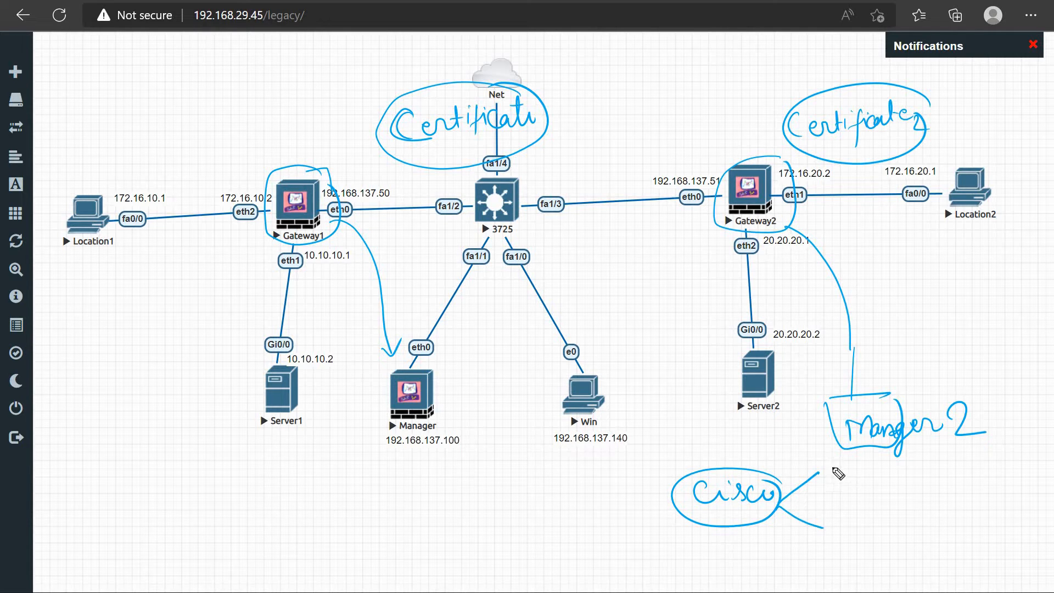
pyautogui.moveTo(835, 461); pyautogui.dragTo(828, 483)
pyautogui.moveTo(844, 471); pyautogui.dragTo(861, 479)
pyautogui.moveTo(821, 478)
pyautogui.mouseDown()
pyautogui.moveTo(866, 472)
pyautogui.moveTo(763, 475)
pyautogui.mouseUp()
pyautogui.moveTo(762, 463)
pyautogui.mouseDown()
pyautogui.moveTo(764, 475)
pyautogui.moveTo(777, 472)
pyautogui.mouseUp()
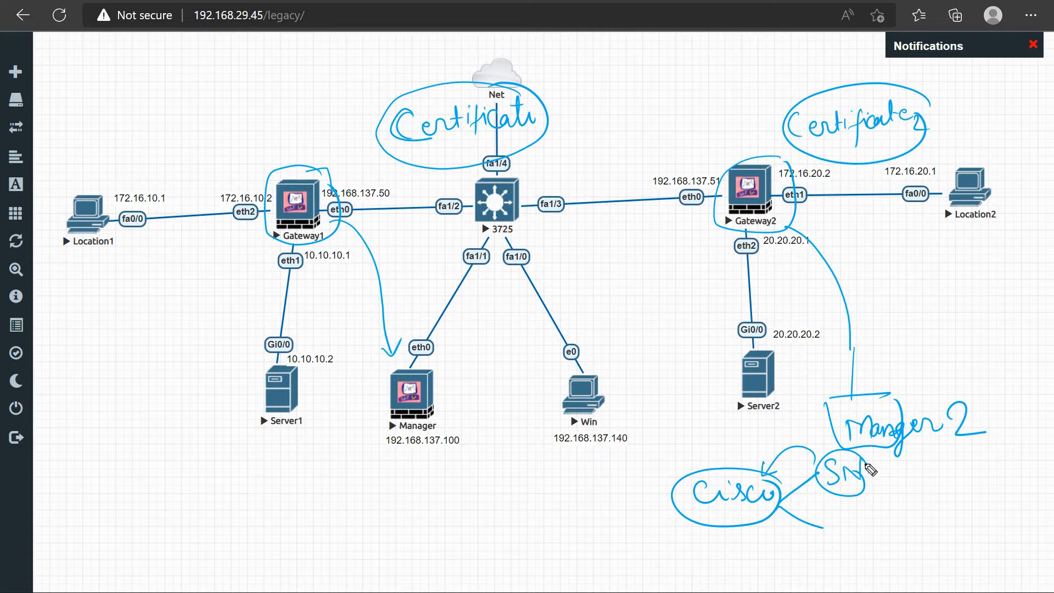
# - Write a circled "Fortigate" beside SN and draw arrows relating it to Cisco
pyautogui.moveTo(912, 458)
pyautogui.mouseDown()
pyautogui.moveTo(910, 481)
pyautogui.moveTo(925, 453)
pyautogui.moveTo(922, 470)
pyautogui.moveTo(970, 456)
pyautogui.moveTo(972, 470)
pyautogui.moveTo(994, 458)
pyautogui.moveTo(1019, 464)
pyautogui.mouseUp()
pyautogui.click(929, 465)
pyautogui.moveTo(897, 483)
pyautogui.mouseDown()
pyautogui.moveTo(909, 478)
pyautogui.moveTo(743, 462)
pyautogui.mouseUp()
pyautogui.moveTo(756, 452); pyautogui.dragTo(767, 464)
pyautogui.moveTo(924, 501); pyautogui.dragTo(903, 517)
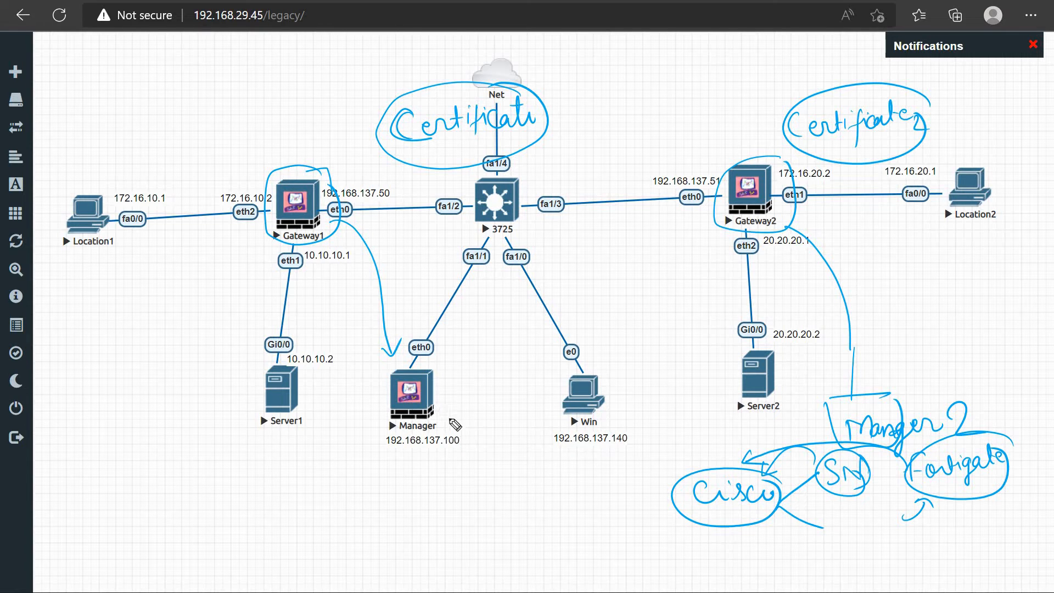
# - Circle Manager and number it 1, and trace paths from Gateway1 to it and through Gateway2 to Manager 2
pyautogui.moveTo(446, 420)
pyautogui.mouseDown()
pyautogui.moveTo(444, 438)
pyautogui.moveTo(438, 417)
pyautogui.moveTo(451, 455)
pyautogui.moveTo(434, 384)
pyautogui.mouseUp()
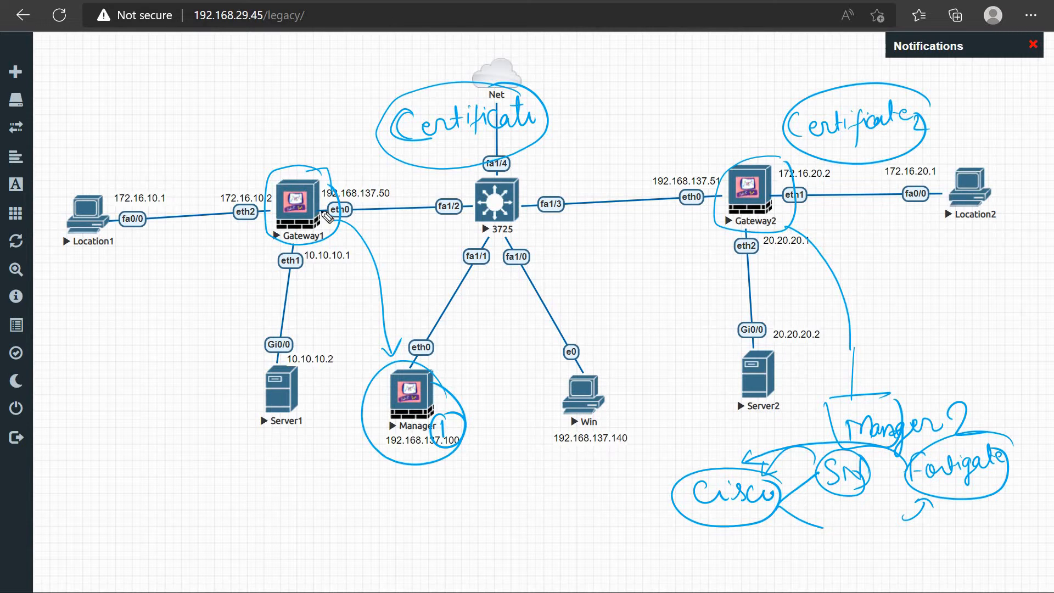
pyautogui.moveTo(319, 210); pyautogui.dragTo(413, 375)
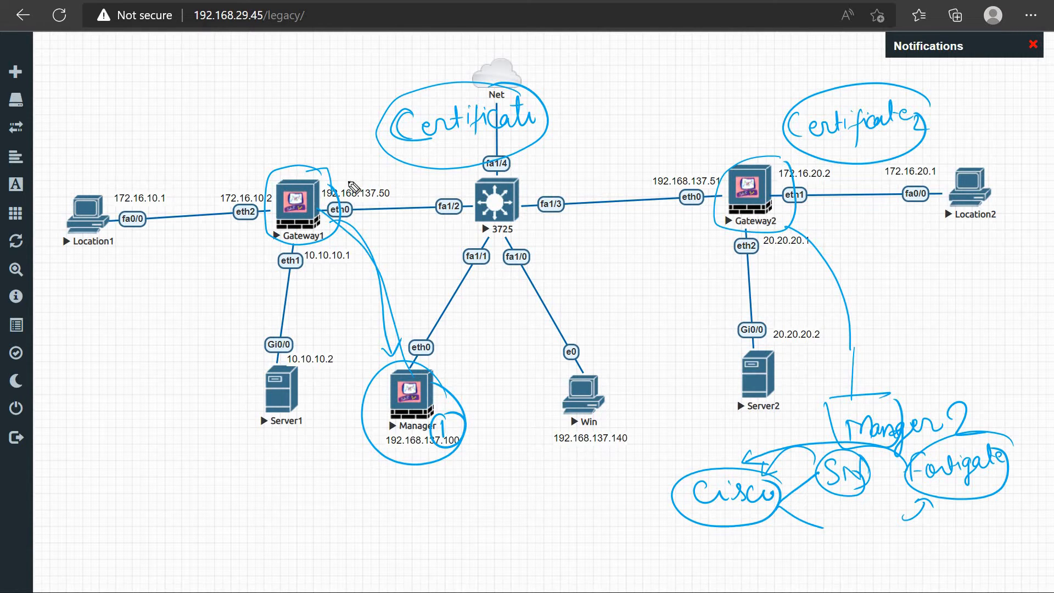
pyautogui.moveTo(336, 189)
pyautogui.mouseDown()
pyautogui.moveTo(629, 144)
pyautogui.moveTo(714, 177)
pyautogui.moveTo(705, 156)
pyautogui.moveTo(707, 336)
pyautogui.moveTo(741, 422)
pyautogui.moveTo(840, 391)
pyautogui.moveTo(926, 410)
pyautogui.moveTo(857, 409)
pyautogui.moveTo(889, 434)
pyautogui.mouseUp()
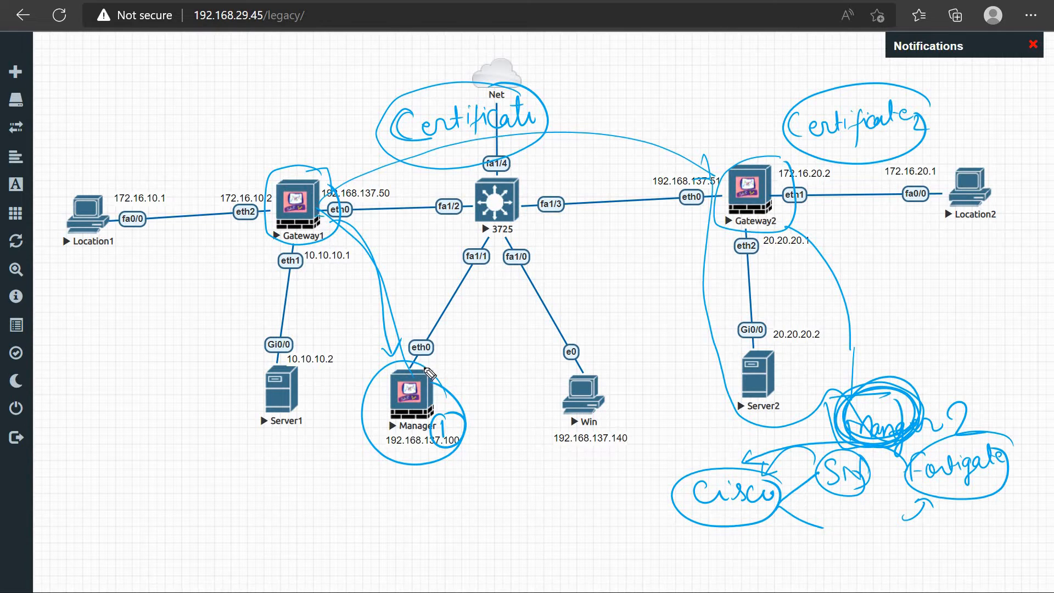
pyautogui.moveTo(320, 216); pyautogui.dragTo(424, 368)
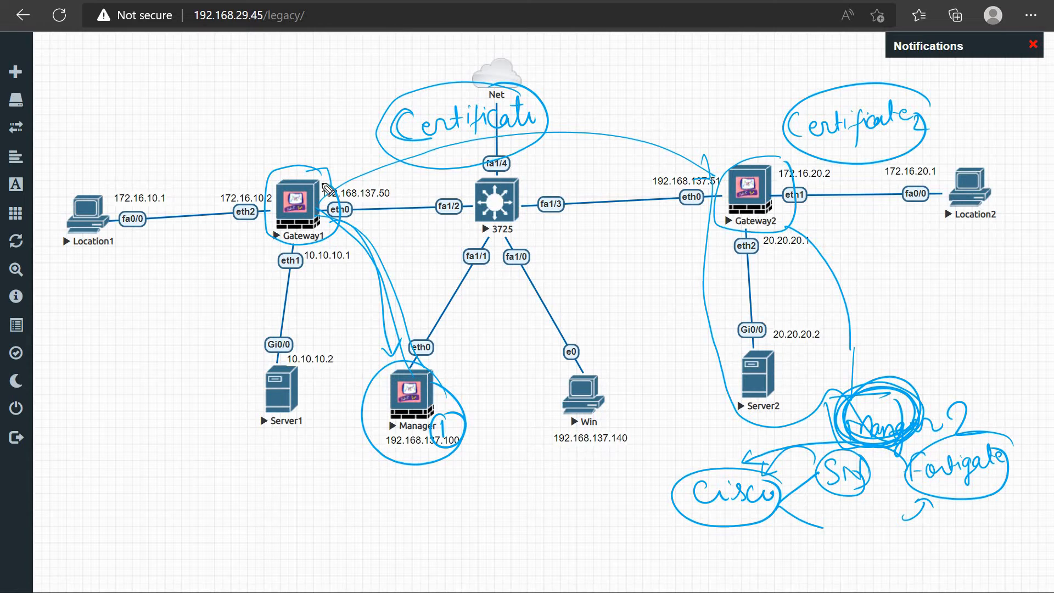
# - Draw more curved lines between Gateway1 and Gateway2, and mark the connection with a cross
pyautogui.moveTo(328, 189)
pyautogui.mouseDown()
pyautogui.moveTo(486, 136)
pyautogui.moveTo(659, 157)
pyautogui.moveTo(716, 184)
pyautogui.mouseUp()
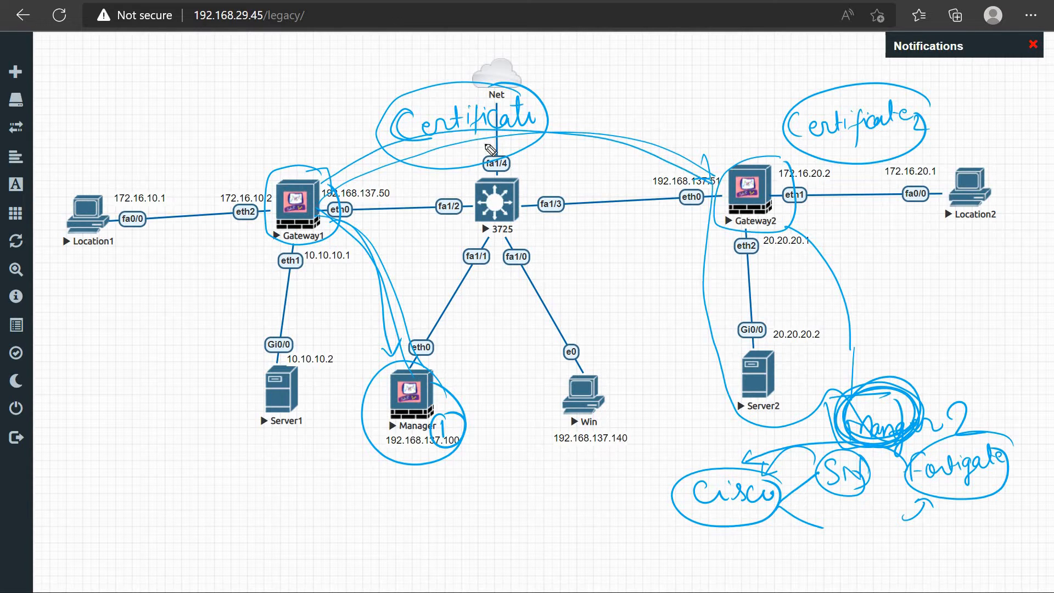
pyautogui.moveTo(486, 144); pyautogui.dragTo(393, 172)
pyautogui.moveTo(577, 103)
pyautogui.mouseDown()
pyautogui.moveTo(612, 127)
pyautogui.moveTo(584, 131)
pyautogui.mouseUp()
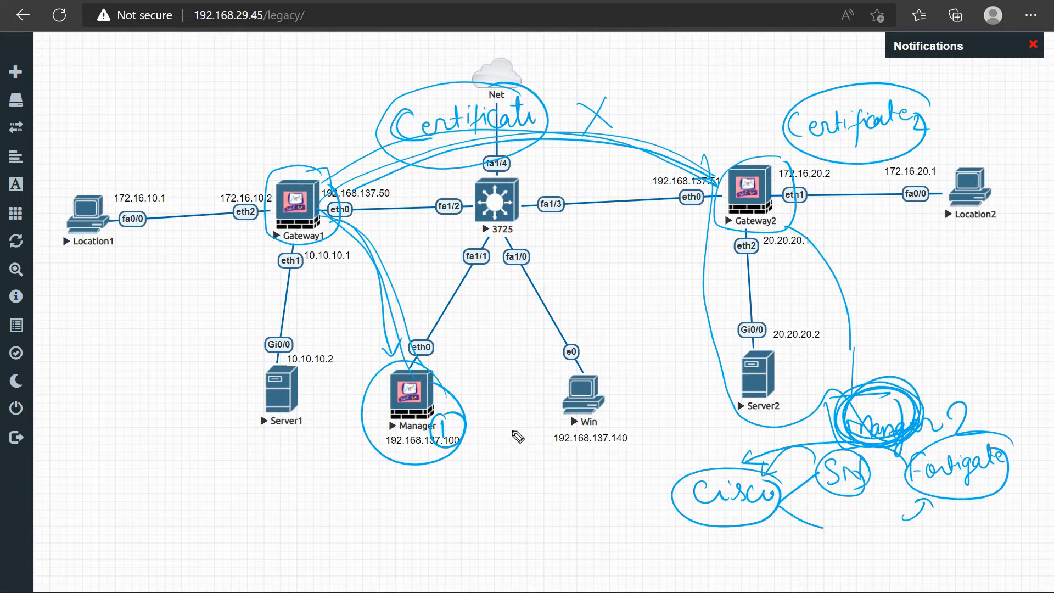
# - Connect Manager 1 and Manager 2 with repeated hand-drawn blue and pink lines
pyautogui.moveTo(448, 432)
pyautogui.mouseDown()
pyautogui.moveTo(780, 442)
pyautogui.moveTo(812, 417)
pyautogui.mouseUp()
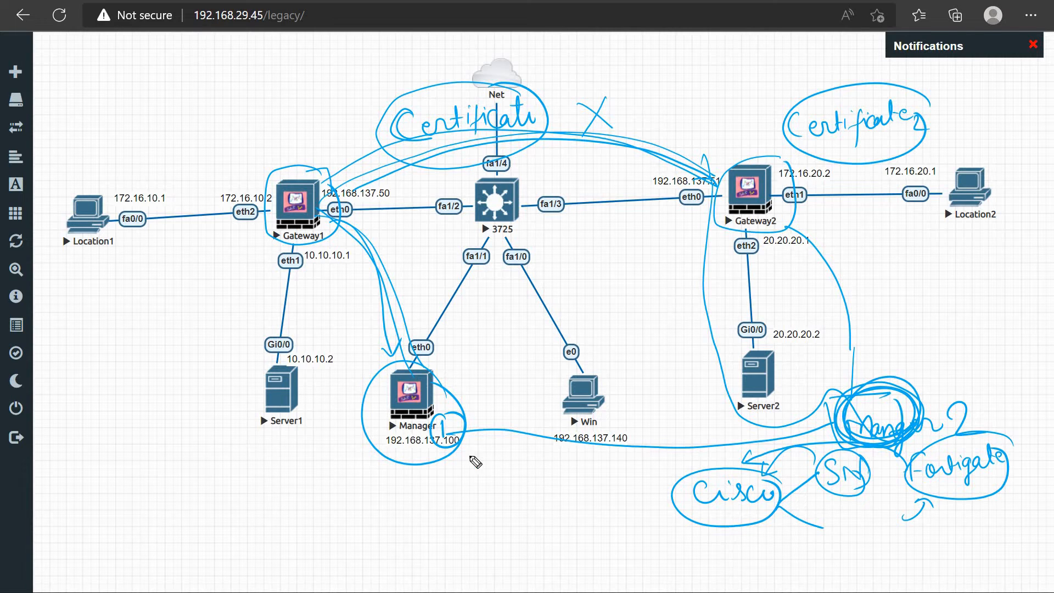
pyautogui.moveTo(781, 439)
pyautogui.mouseDown()
pyautogui.moveTo(864, 419)
pyautogui.moveTo(805, 431)
pyautogui.moveTo(621, 417)
pyautogui.moveTo(481, 424)
pyautogui.moveTo(535, 441)
pyautogui.moveTo(763, 439)
pyautogui.moveTo(857, 429)
pyautogui.moveTo(457, 424)
pyautogui.mouseUp()
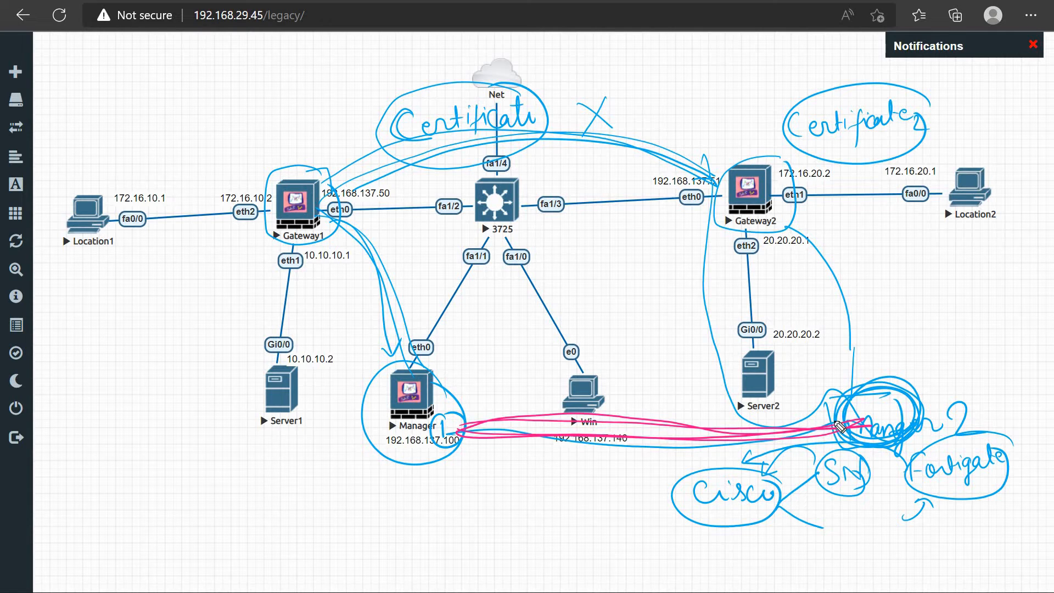
pyautogui.moveTo(846, 422)
pyautogui.mouseDown()
pyautogui.moveTo(562, 423)
pyautogui.moveTo(535, 432)
pyautogui.mouseUp()
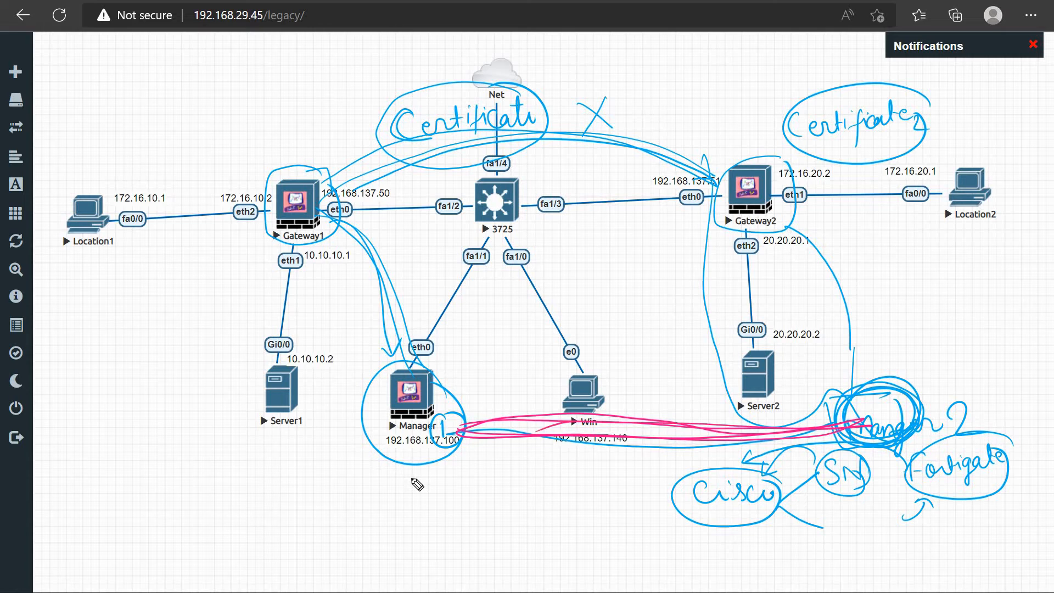
# - Write "Certifi" in pink below Manager and draw an arrow from it up to Gateway2
pyautogui.moveTo(415, 478)
pyautogui.mouseDown()
pyautogui.moveTo(416, 495)
pyautogui.moveTo(463, 479)
pyautogui.moveTo(471, 495)
pyautogui.mouseUp()
pyautogui.moveTo(463, 486)
pyautogui.mouseDown()
pyautogui.moveTo(476, 479)
pyautogui.moveTo(480, 493)
pyautogui.moveTo(670, 268)
pyautogui.mouseUp()
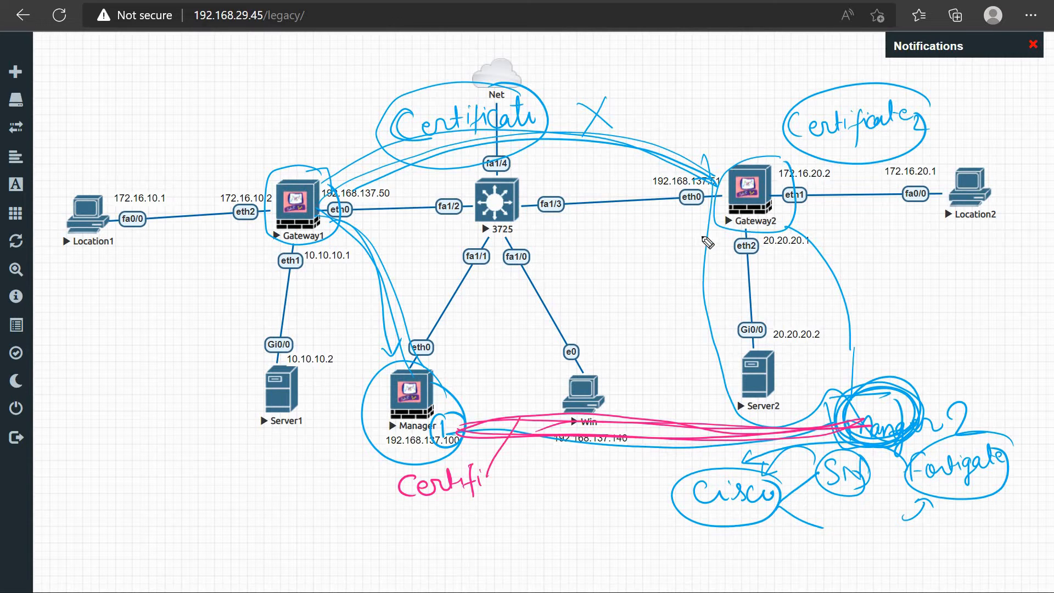
pyautogui.moveTo(715, 223); pyautogui.dragTo(709, 250)
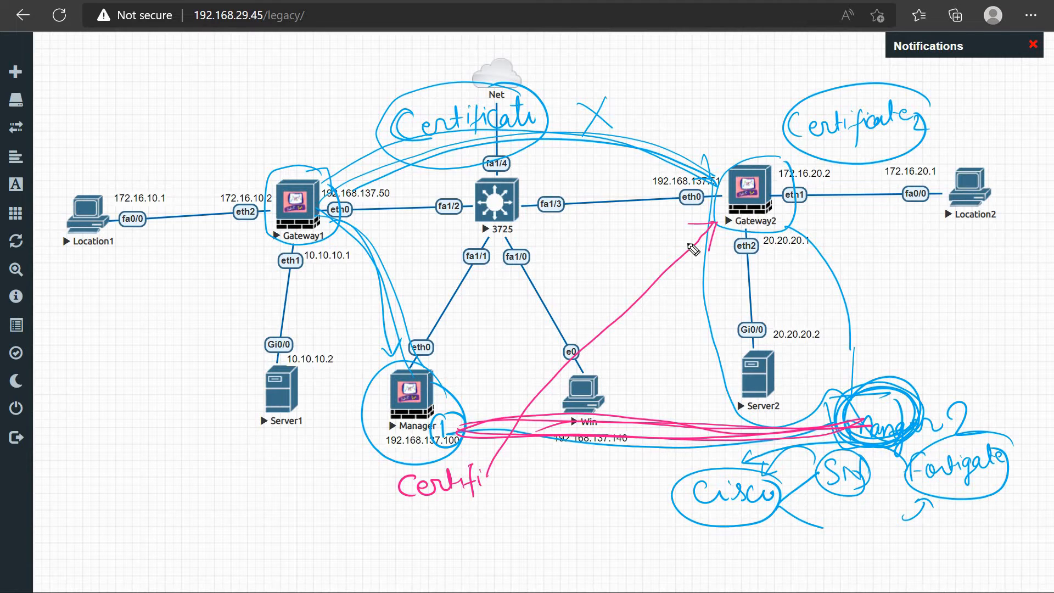
# - Clear the annotations and write a circled point 1, "Gateway multiple Admin", above the topology
pyautogui.press('e')
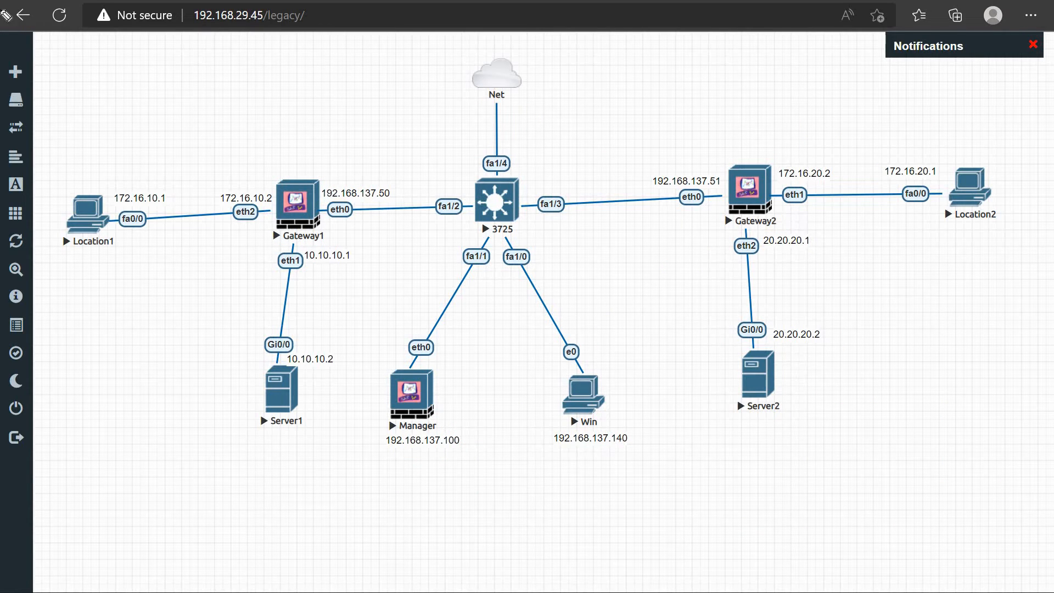
pyautogui.moveTo(133, 58)
pyautogui.mouseDown()
pyautogui.moveTo(134, 88)
pyautogui.moveTo(146, 73)
pyautogui.mouseUp()
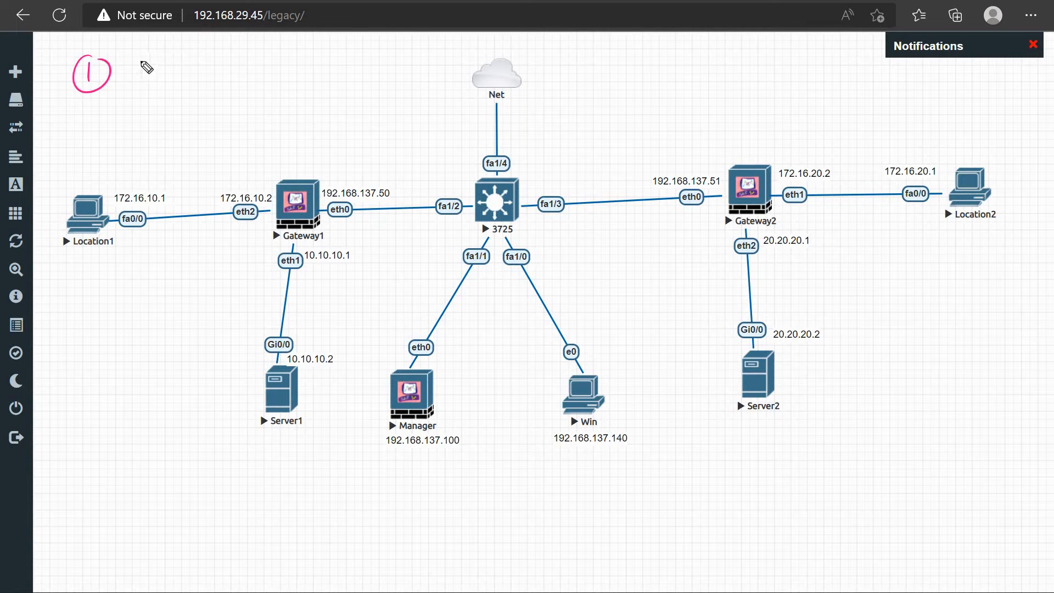
pyautogui.moveTo(158, 62)
pyautogui.mouseDown()
pyautogui.moveTo(153, 76)
pyautogui.moveTo(176, 66)
pyautogui.moveTo(196, 74)
pyautogui.moveTo(210, 59)
pyautogui.moveTo(264, 66)
pyautogui.moveTo(276, 52)
pyautogui.moveTo(270, 64)
pyautogui.moveTo(283, 69)
pyautogui.moveTo(302, 58)
pyautogui.moveTo(393, 66)
pyautogui.mouseUp()
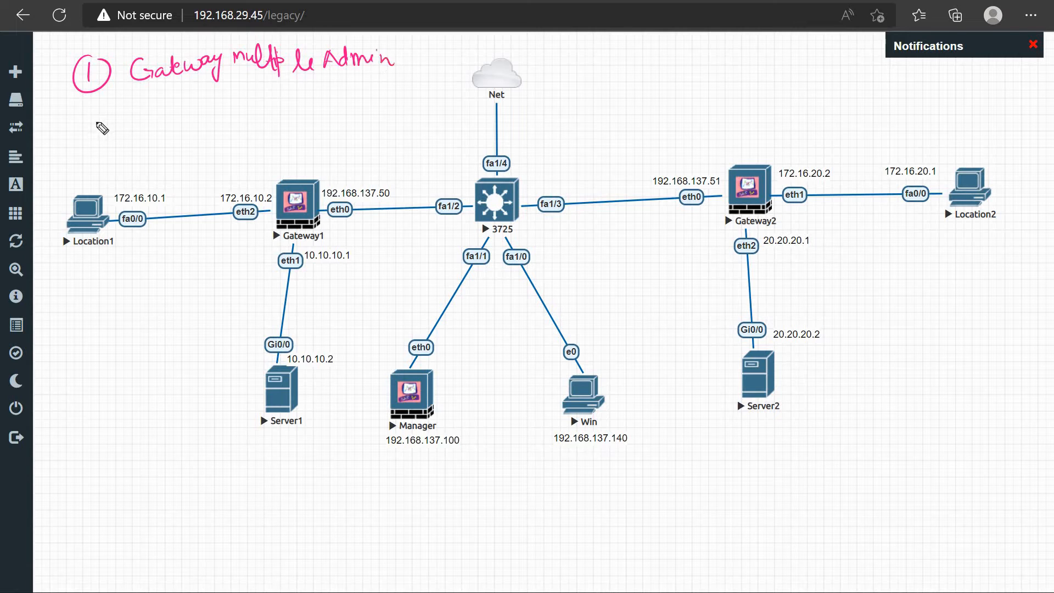
# - Write a circled point 2, "Other GW is ASA", below the first point and underline ASA twice
pyautogui.moveTo(88, 108)
pyautogui.mouseDown()
pyautogui.moveTo(103, 117)
pyautogui.moveTo(74, 105)
pyautogui.moveTo(134, 102)
pyautogui.moveTo(172, 117)
pyautogui.moveTo(261, 94)
pyautogui.moveTo(327, 104)
pyautogui.mouseUp()
pyautogui.click(176, 112)
pyautogui.moveTo(332, 90); pyautogui.dragTo(342, 94)
pyautogui.moveTo(351, 90); pyautogui.dragTo(352, 102)
pyautogui.click(356, 89)
pyautogui.moveTo(397, 102); pyautogui.dragTo(412, 102)
pyautogui.moveTo(398, 96); pyautogui.dragTo(411, 94)
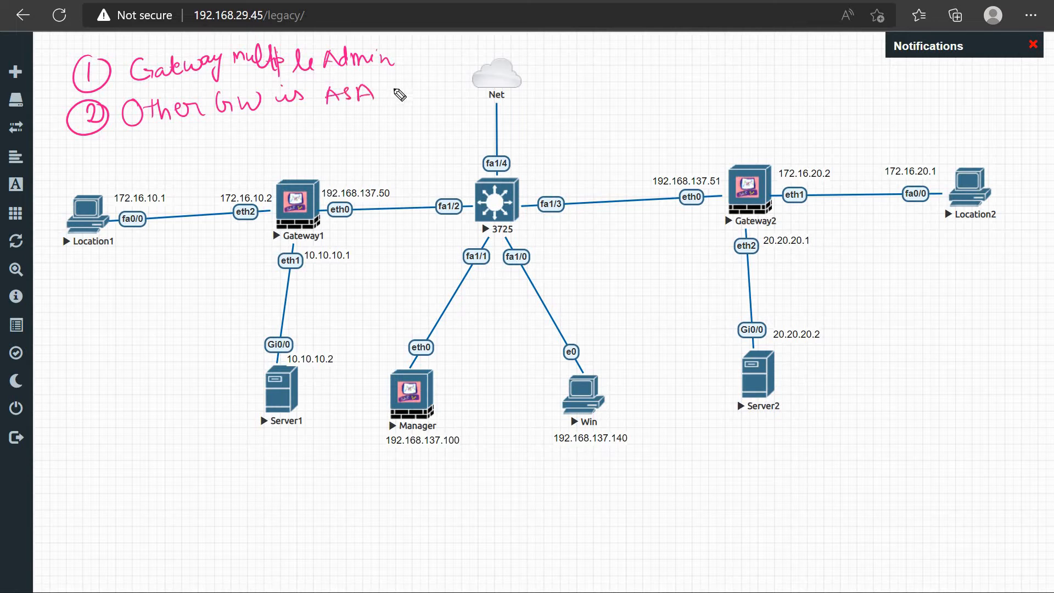
pyautogui.moveTo(325, 111); pyautogui.dragTo(373, 107)
pyautogui.moveTo(328, 119); pyautogui.dragTo(360, 114)
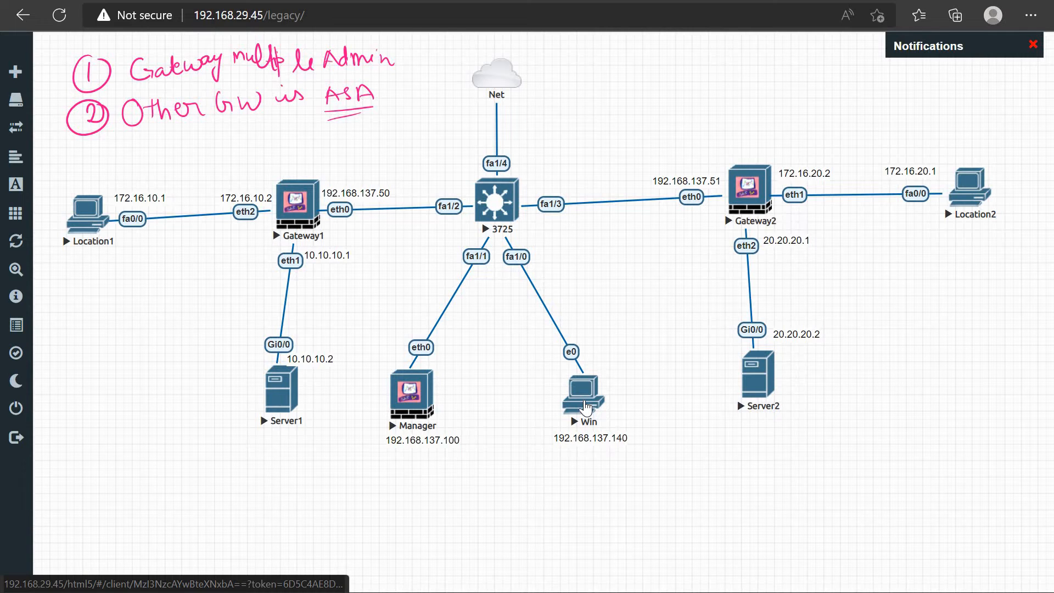
# - Open the Win machine's remote desktop, clear the annotations, and switch to the SmartConsole logs
pyautogui.click(586, 407)
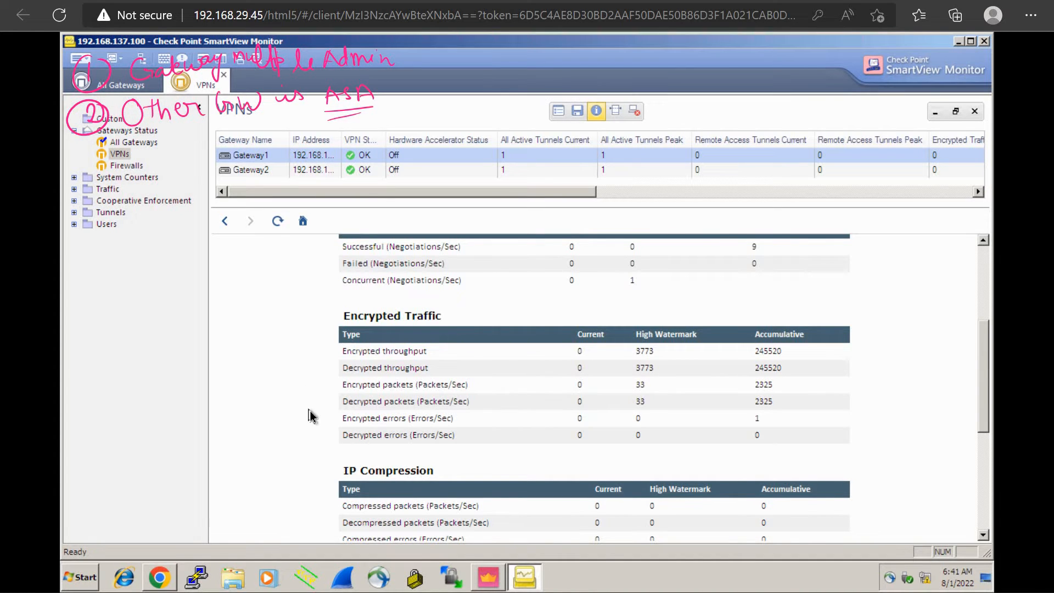
pyautogui.press('Escape')
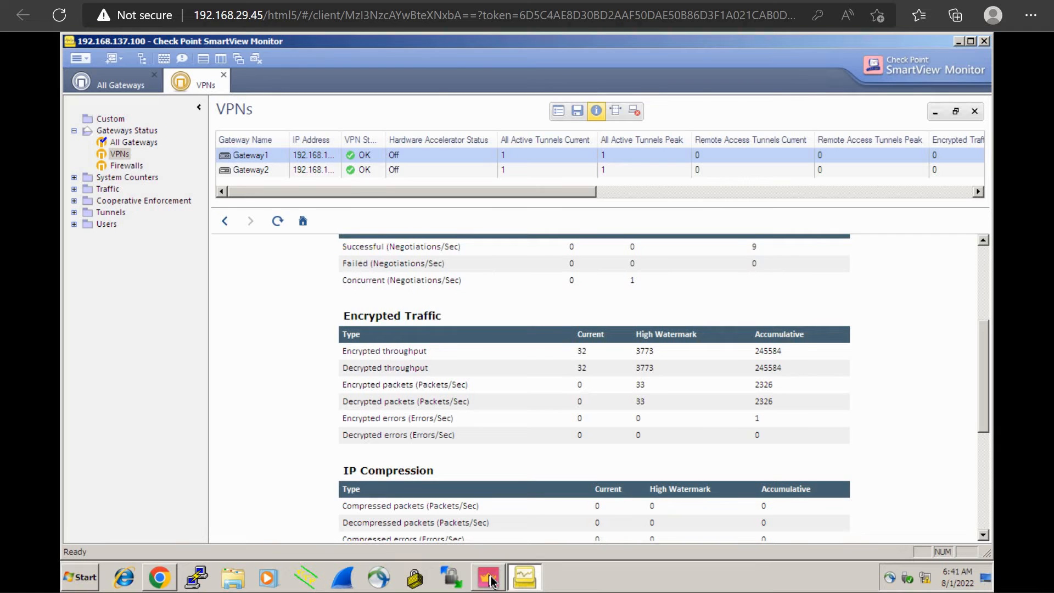
pyautogui.click(488, 577)
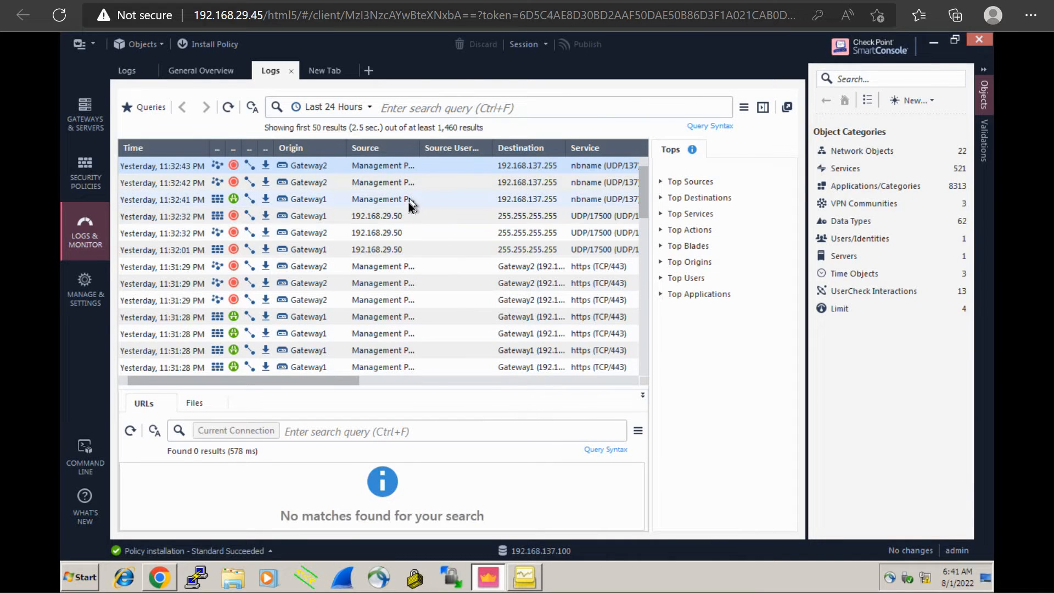
# - Open the security policies and start a new externally managed VPN gateway object
pyautogui.click(88, 180)
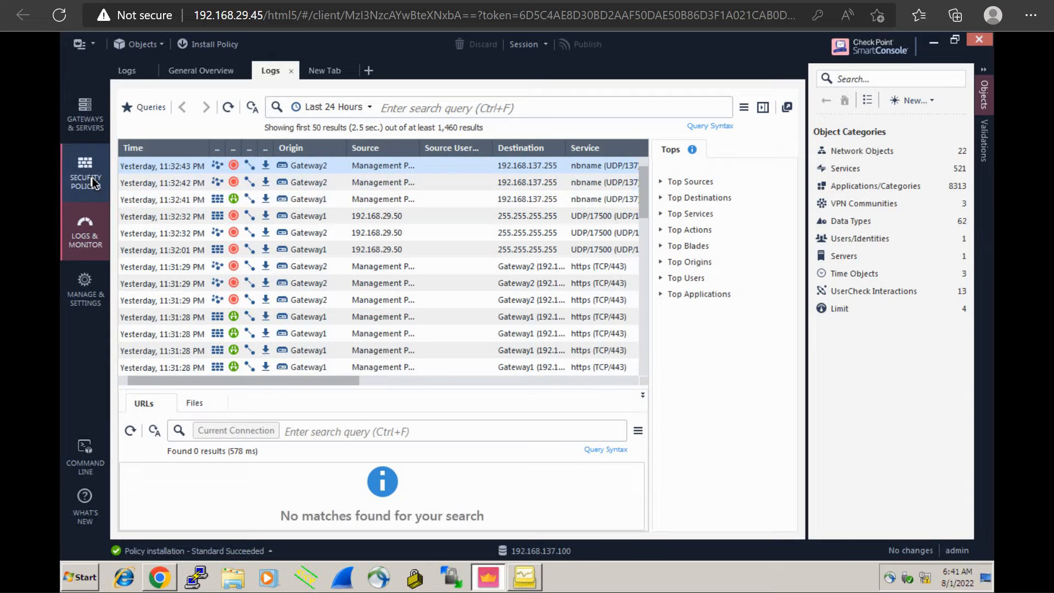
pyautogui.click(933, 104)
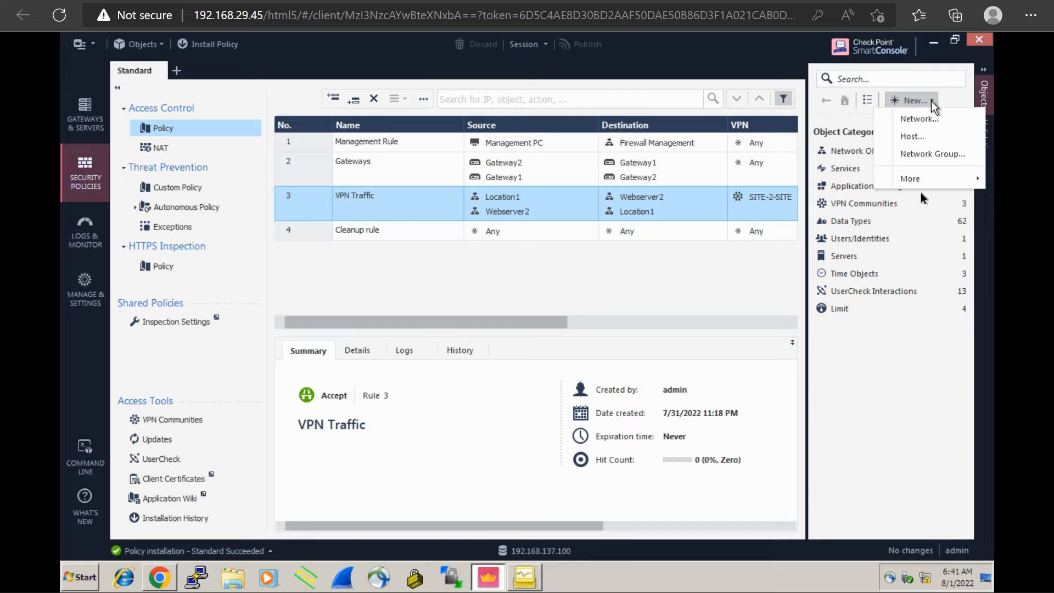
pyautogui.moveTo(922, 186)
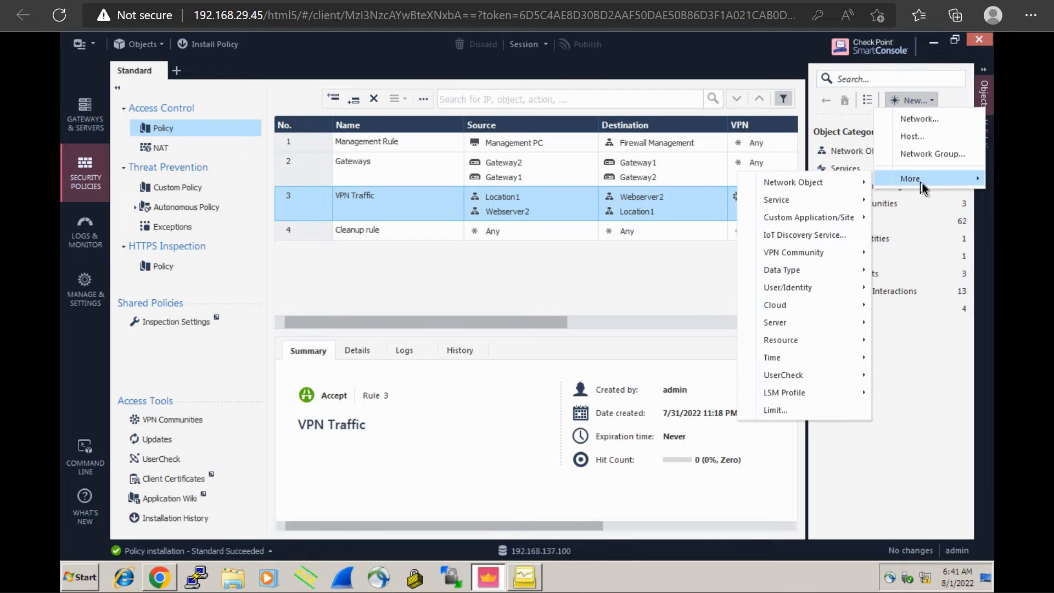
pyautogui.moveTo(829, 183)
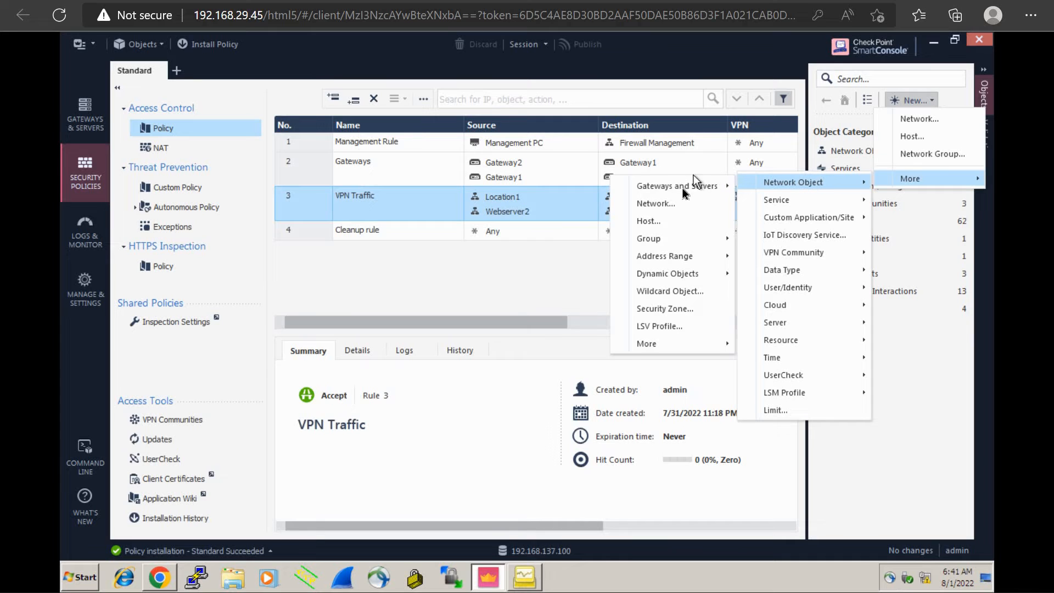
pyautogui.moveTo(684, 194)
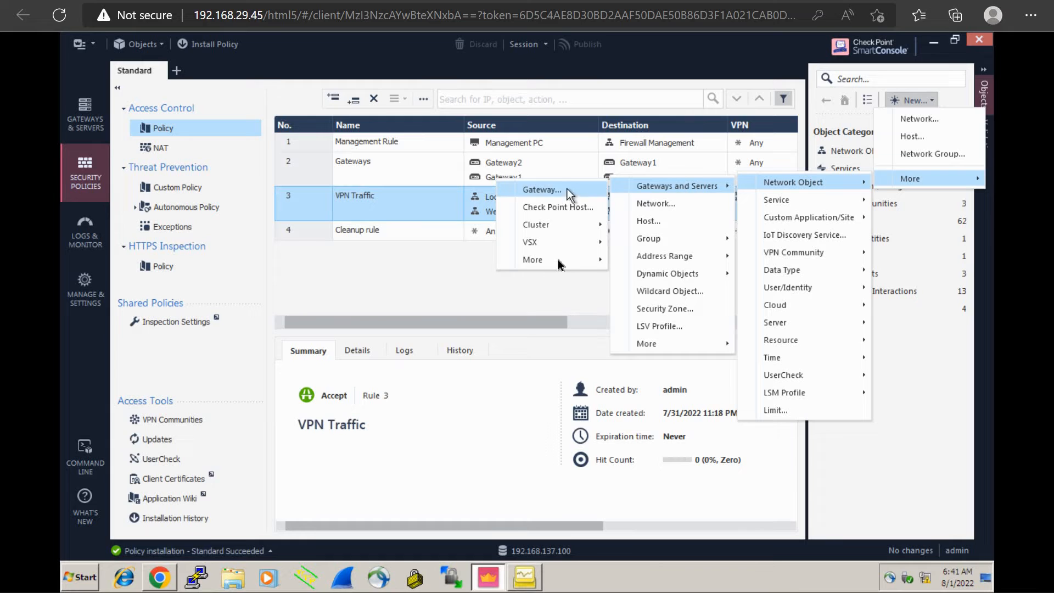
pyautogui.moveTo(557, 260)
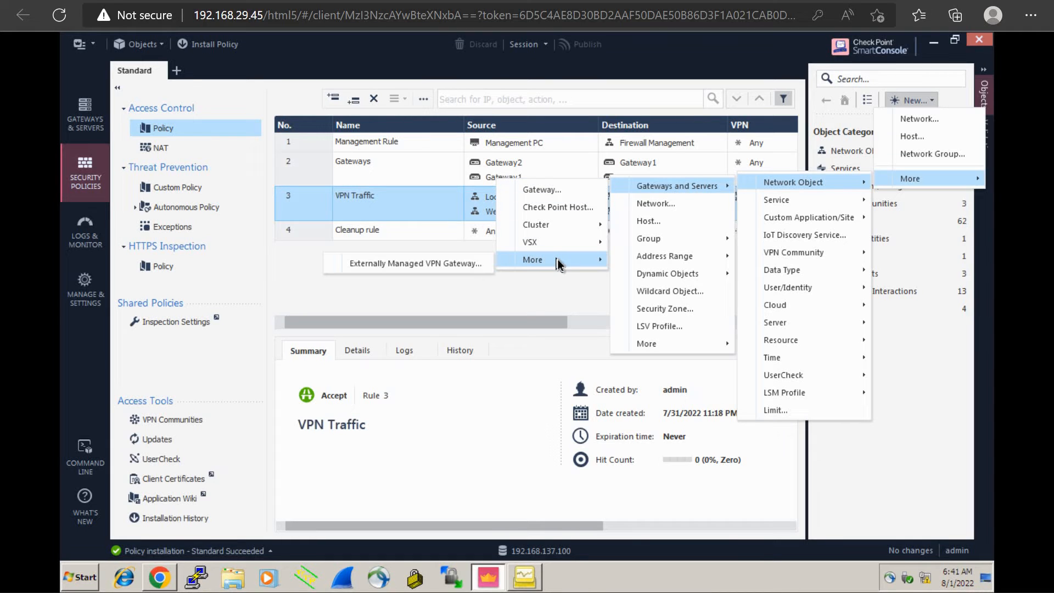
pyautogui.click(427, 262)
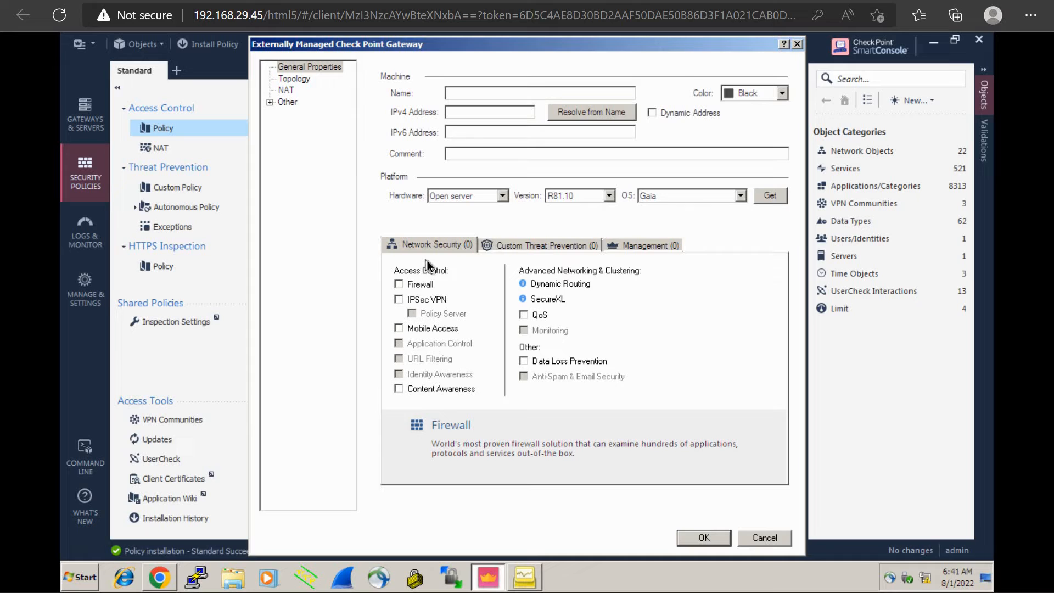
# - Name the externally managed gateway CiscoASA, set its IPv4 address to 192.168.1.1 and save the object
pyautogui.write('CiscoASA')
pyautogui.click(481, 113)
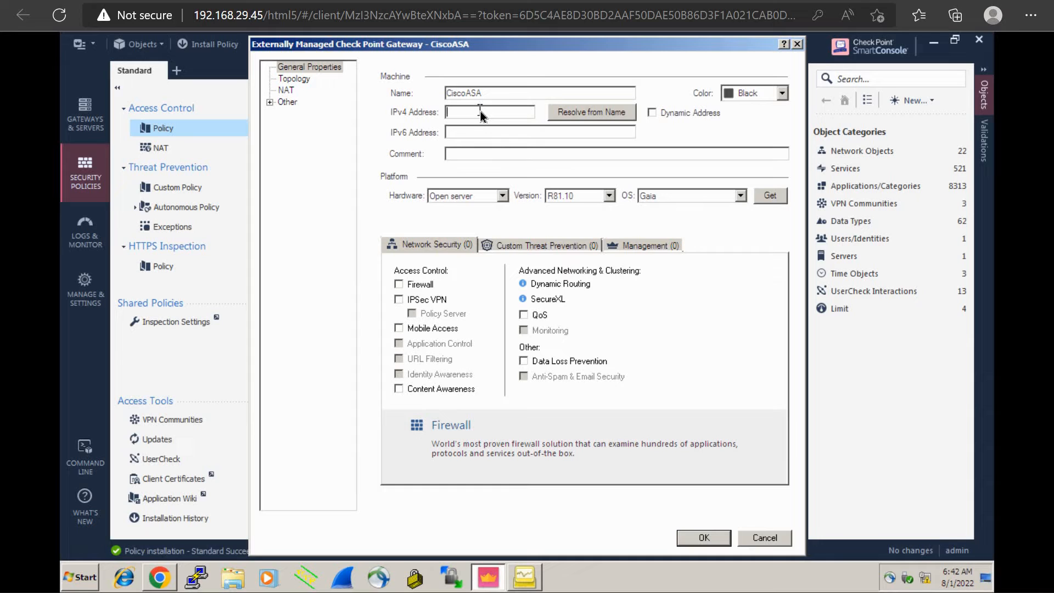
pyautogui.write('192.168.1.1')
pyautogui.click(472, 131)
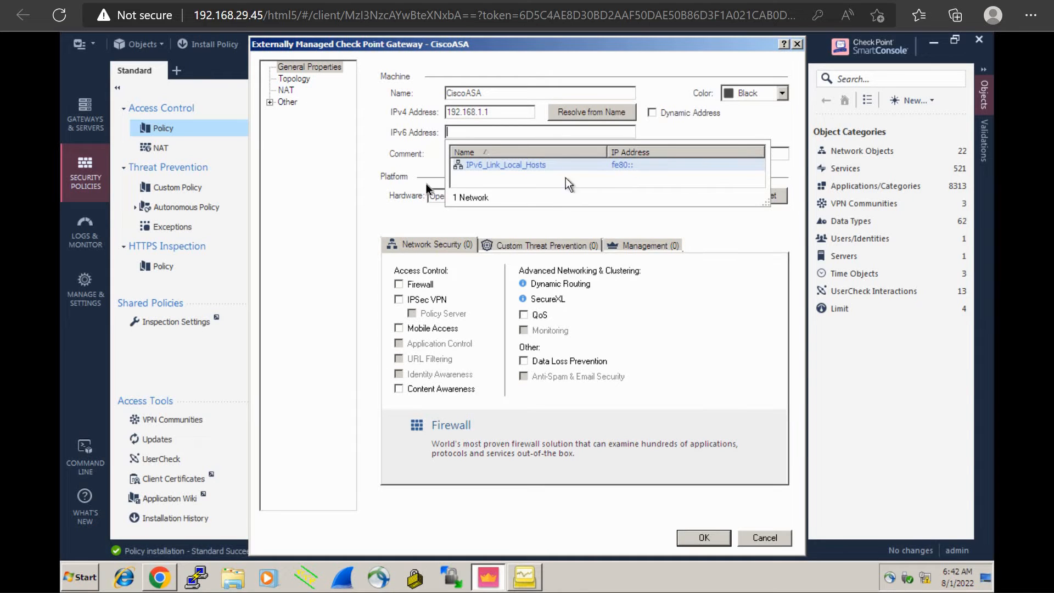
pyautogui.click(390, 163)
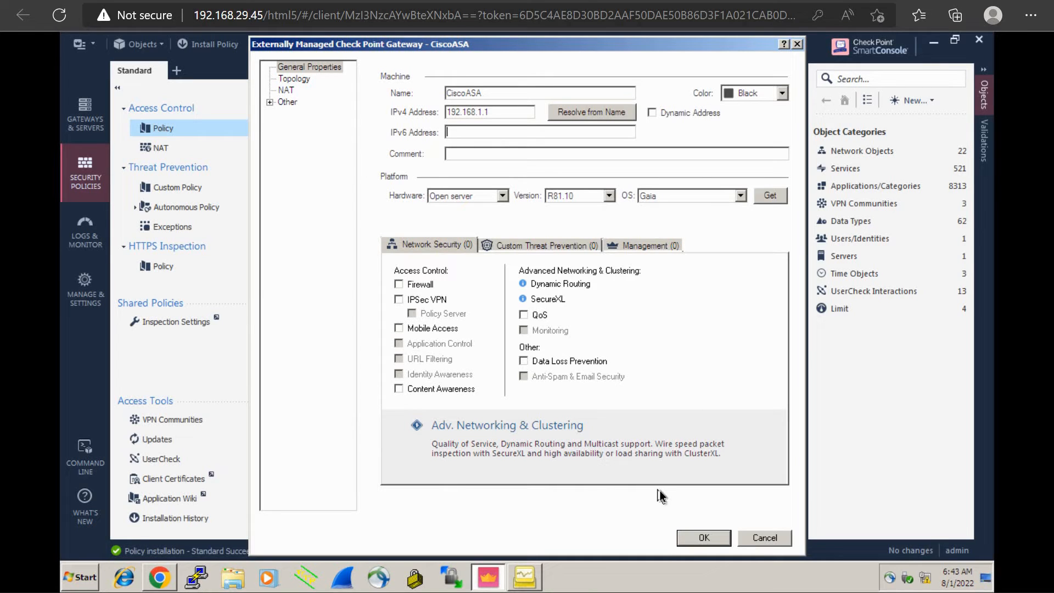
pyautogui.click(708, 538)
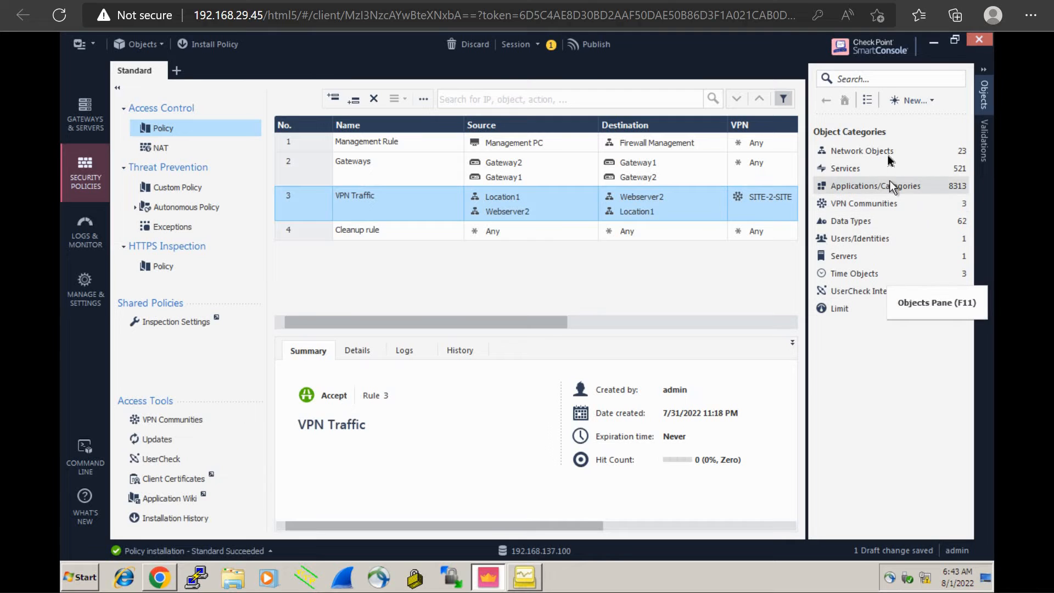
# - Browse the network objects to Gateways and Servers and select CiscoASA to check its entry
pyautogui.click(874, 156)
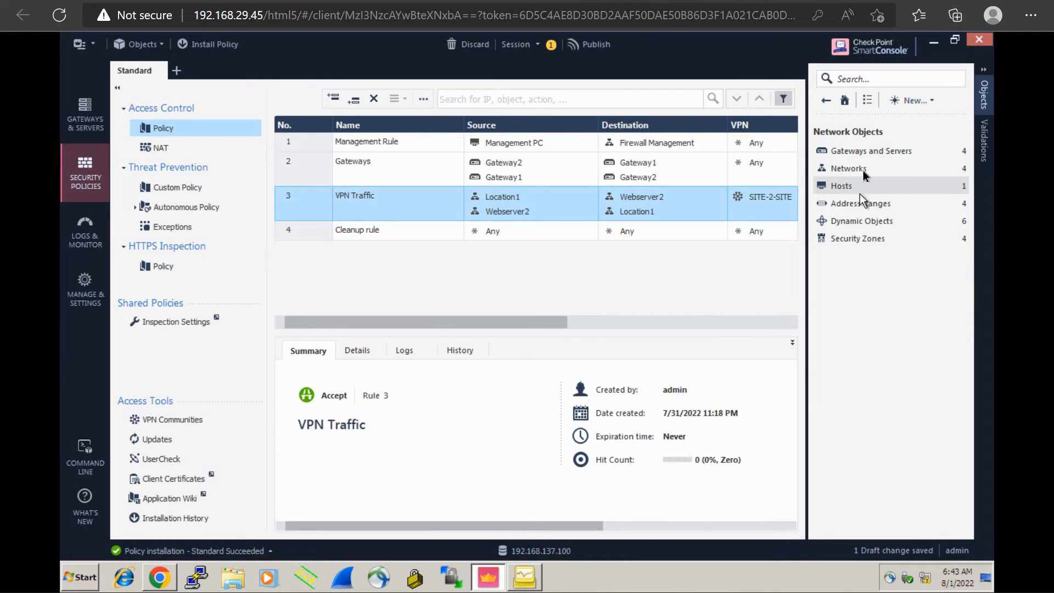
pyautogui.click(862, 168)
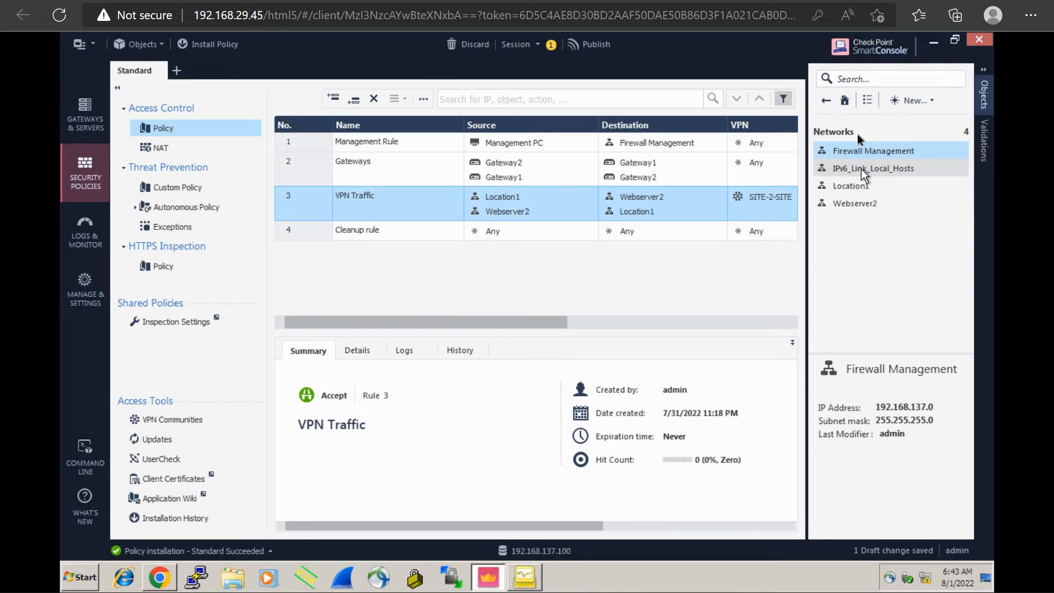
pyautogui.click(827, 102)
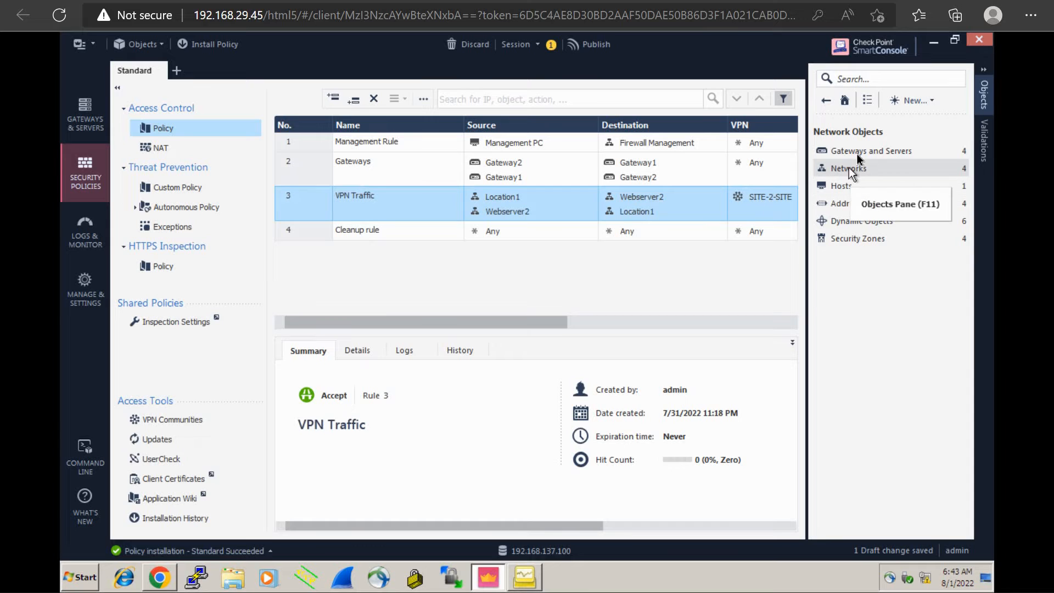
pyautogui.click(859, 151)
pyautogui.click(876, 150)
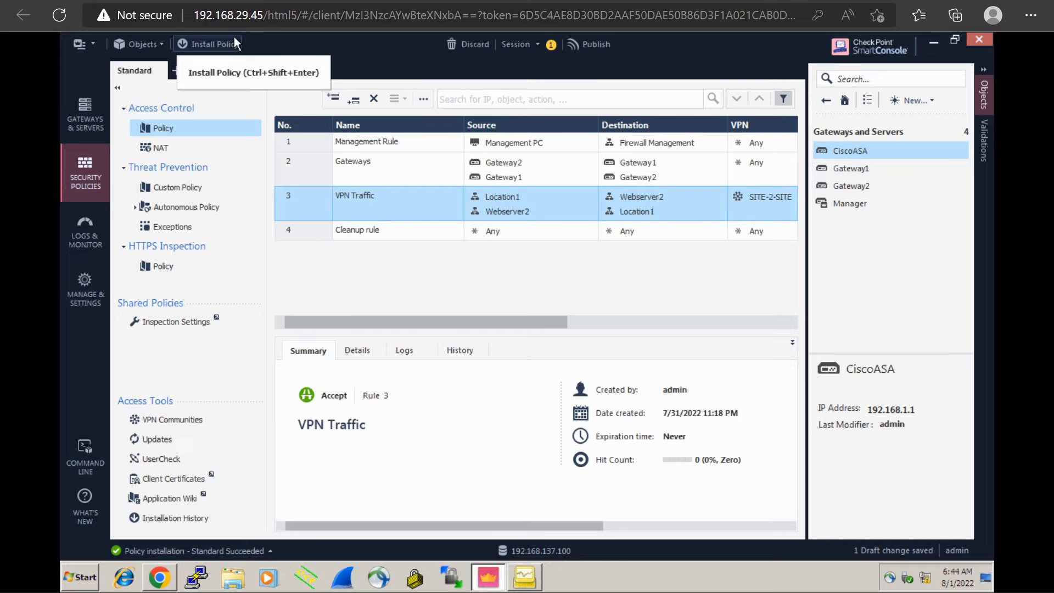
# - Switch to the Location1 console and ping 8.8.8.8 to test internet access
pyautogui.click(127, 1)
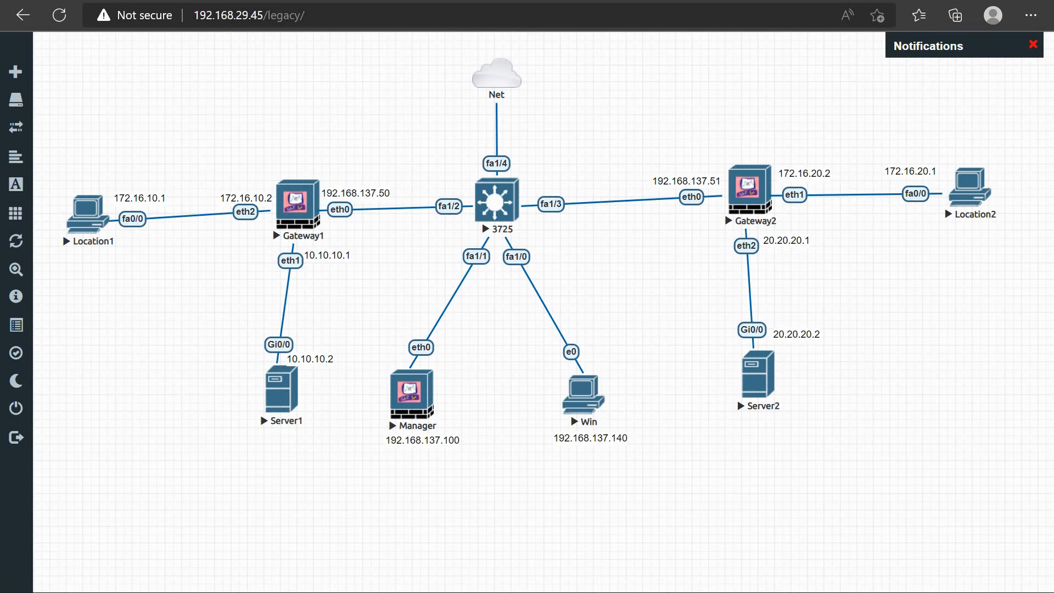
pyautogui.hotkey('ctrl', 'Tab')
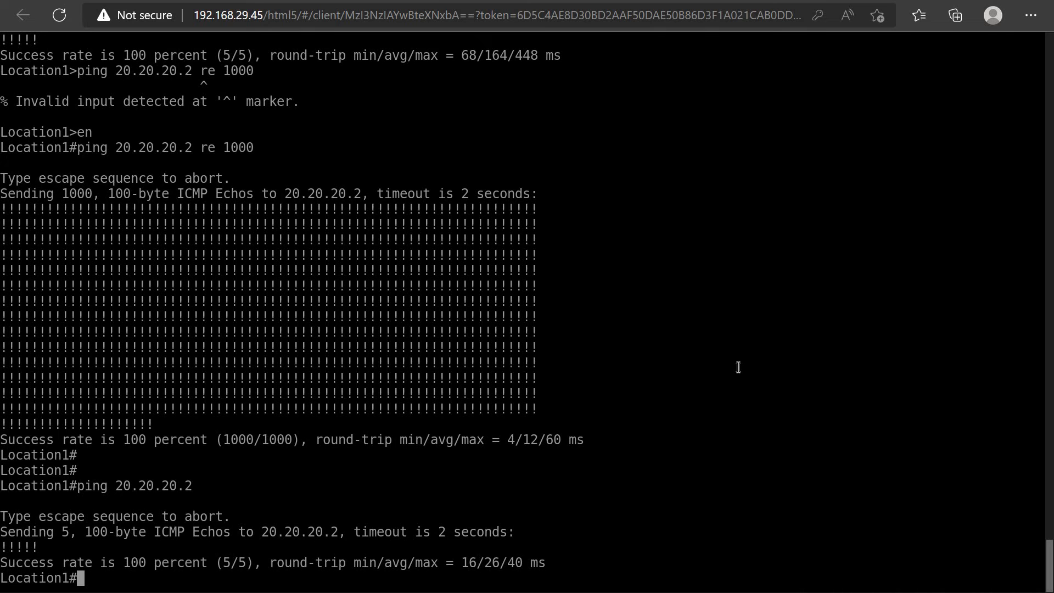
pyautogui.press('Return')
pyautogui.press('Return')
pyautogui.press('Return')
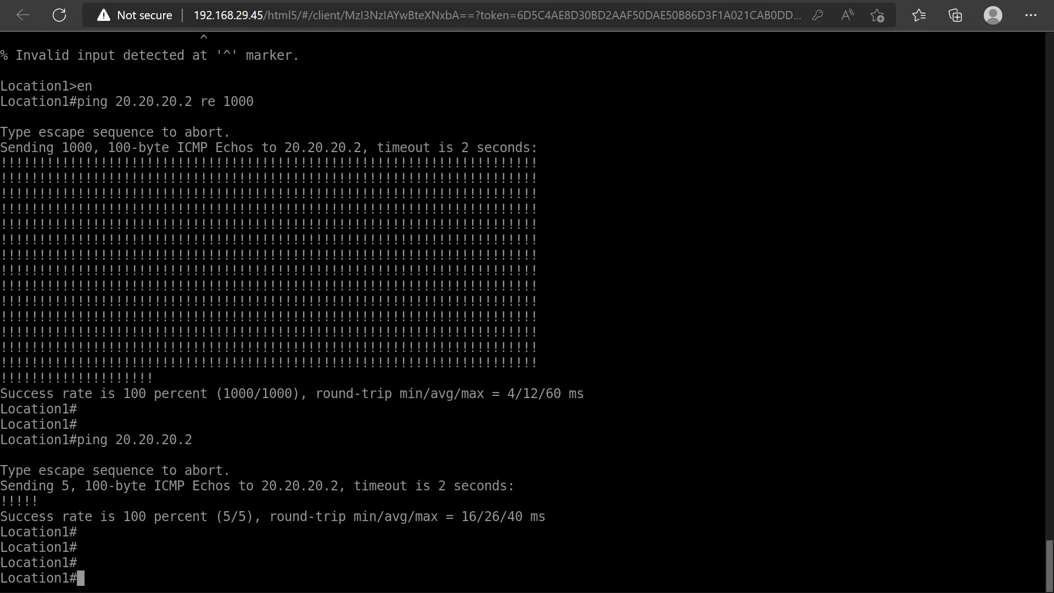
pyautogui.write('ping 8.8.8.8')
pyautogui.press('Return')
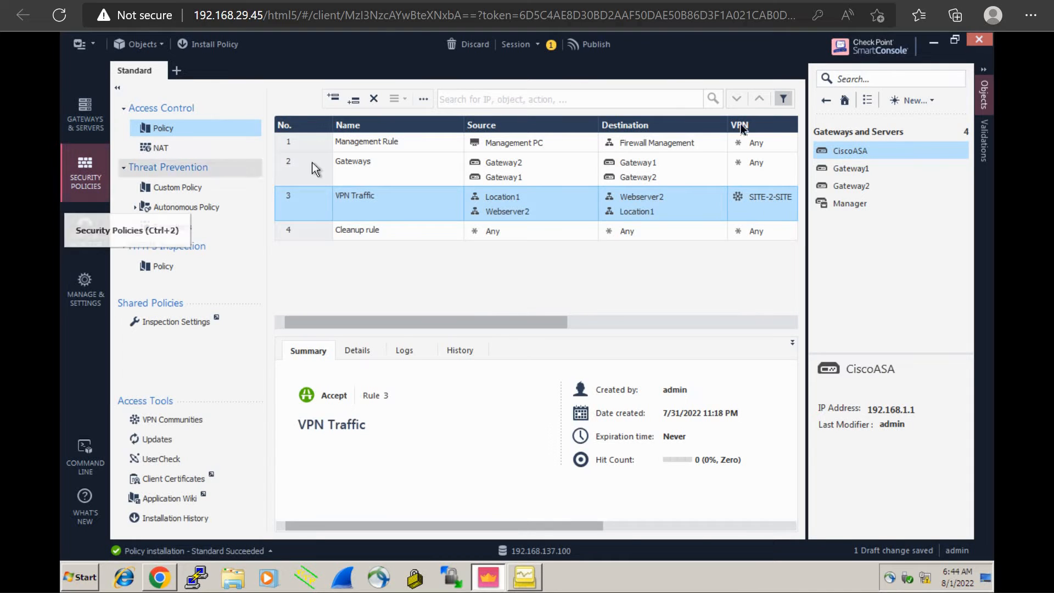
# - In SmartConsole, enable automatic address translation on the Location1 network, using the Hide method behind the gateway on all gateways
pyautogui.click(826, 102)
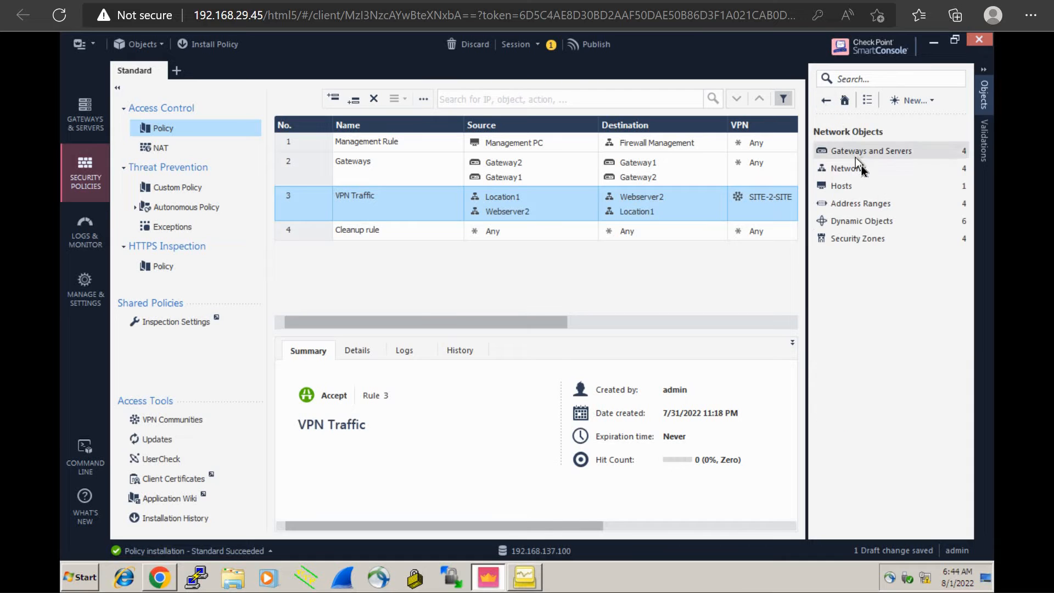
pyautogui.click(861, 166)
pyautogui.moveTo(863, 174)
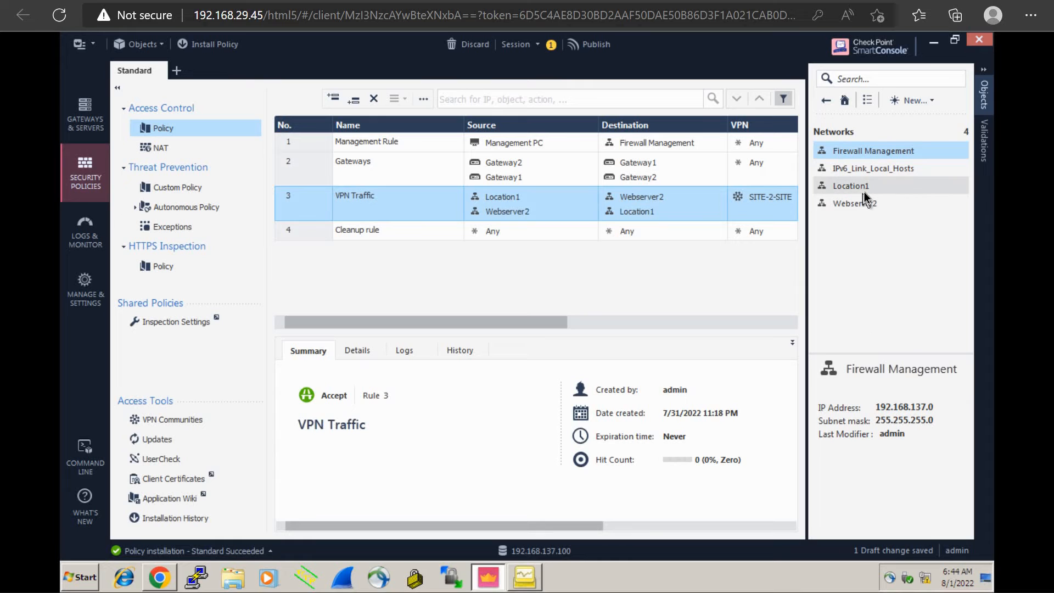
pyautogui.click(864, 192)
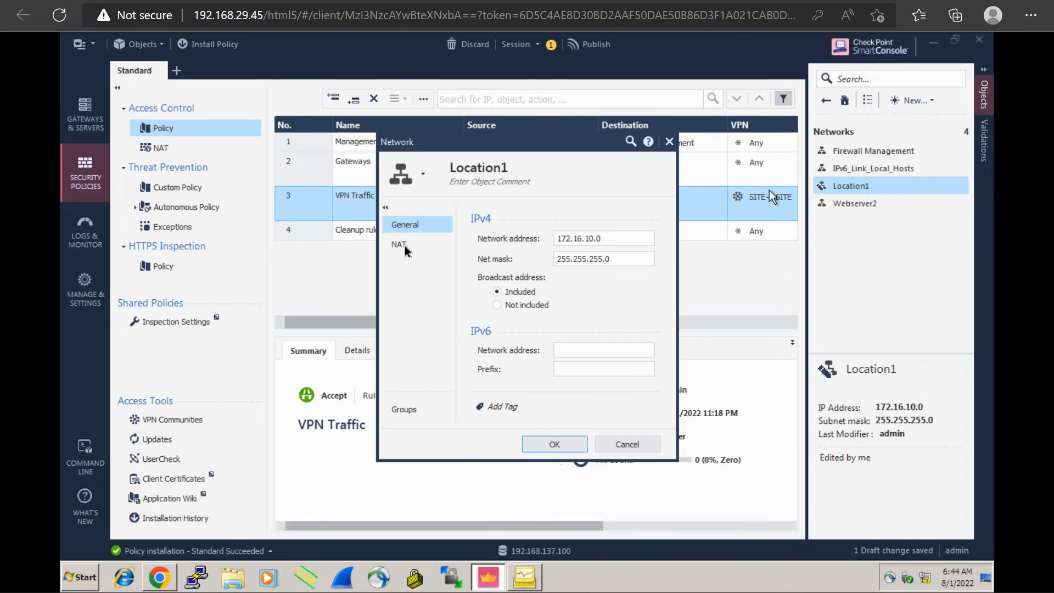
pyautogui.click(401, 247)
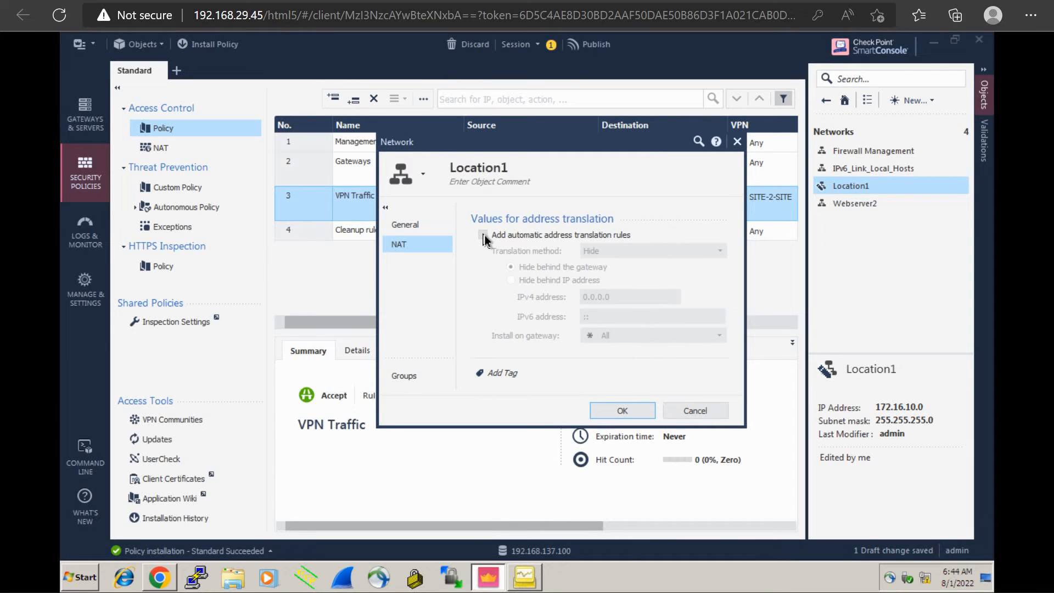
pyautogui.click(484, 236)
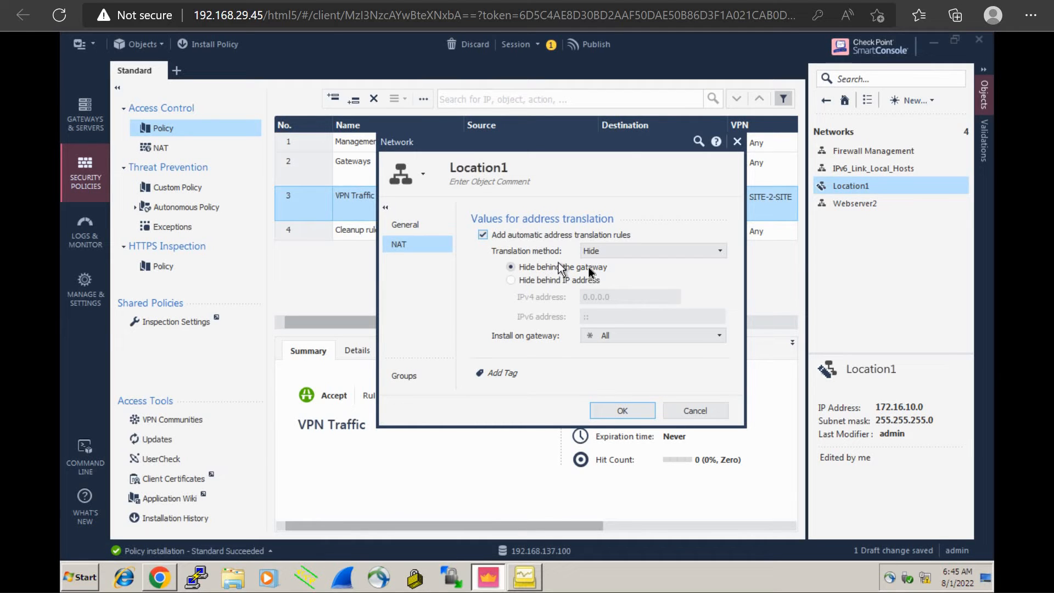
pyautogui.click(629, 414)
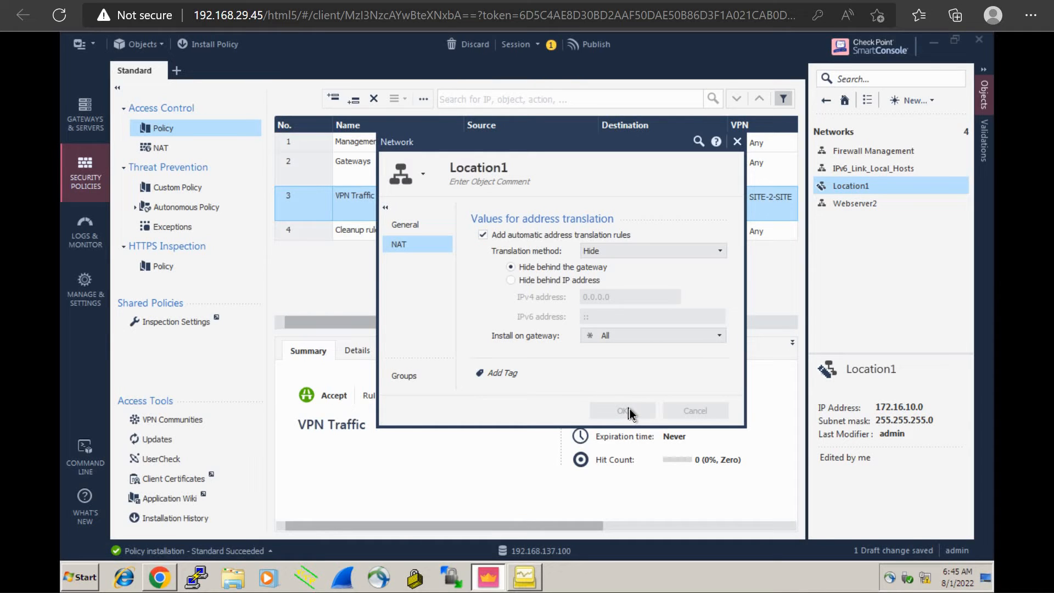
# - Display the NAT rules in SmartConsole and repeat the ping to 8.8.8.8 from the Location1 console
pyautogui.click(193, 156)
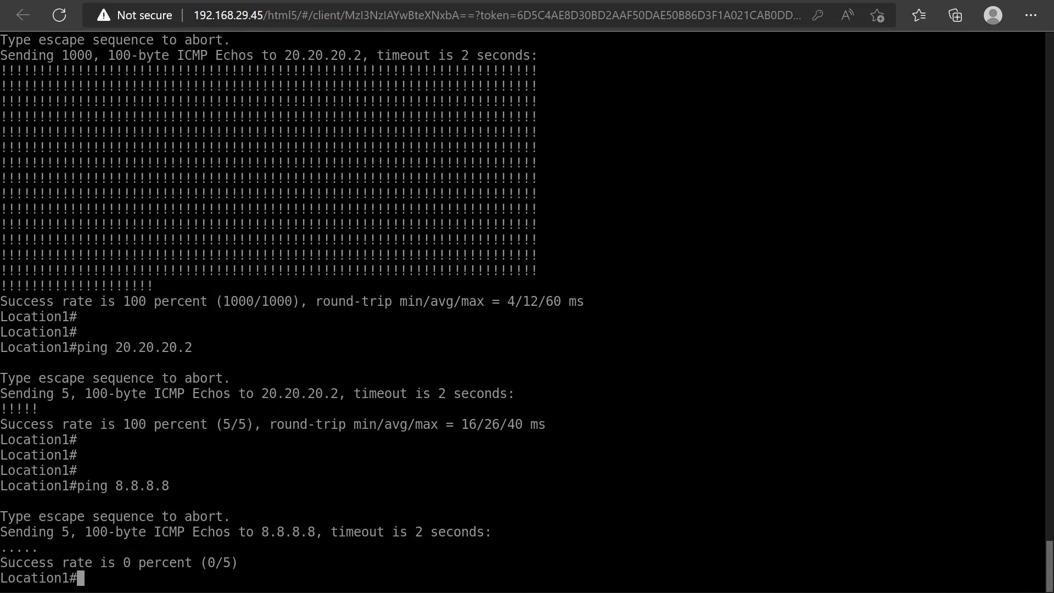
pyautogui.press('Up')
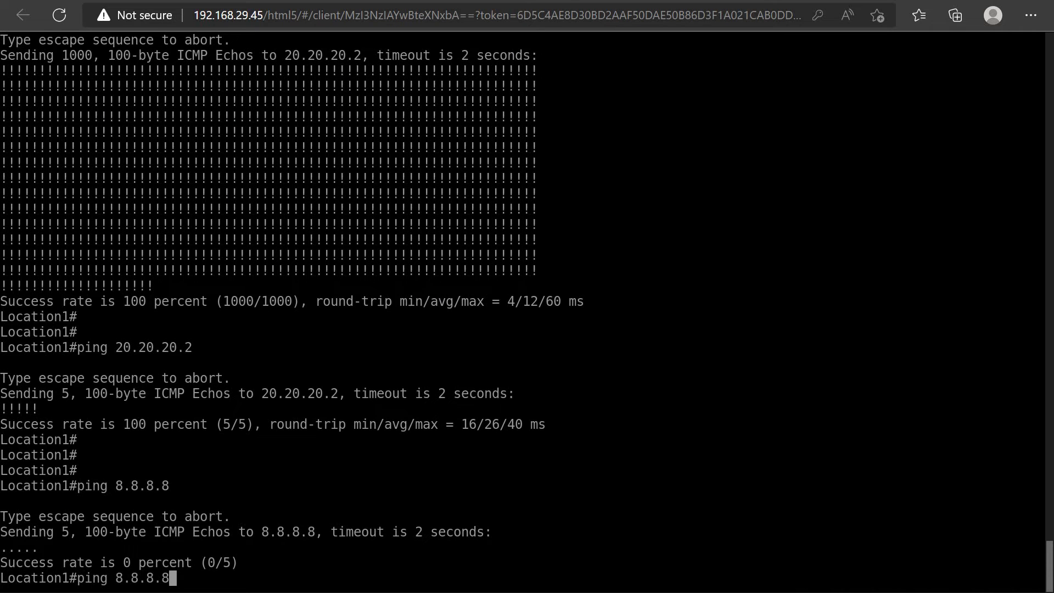
pyautogui.press('Return')
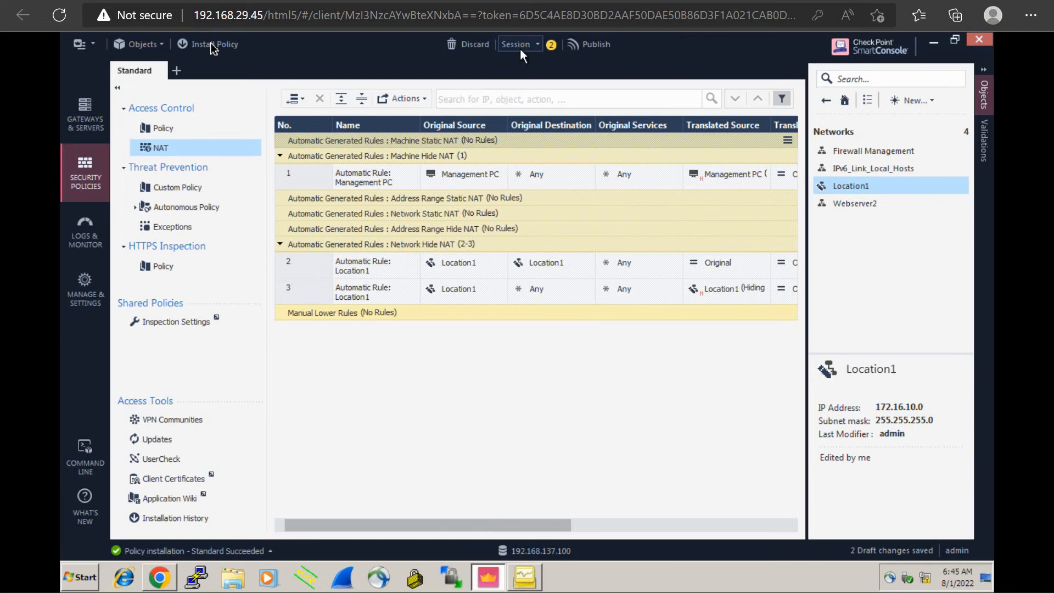
# - Publish the SmartConsole changes and install the Standard policy on Gateway1 and Gateway2
pyautogui.click(212, 46)
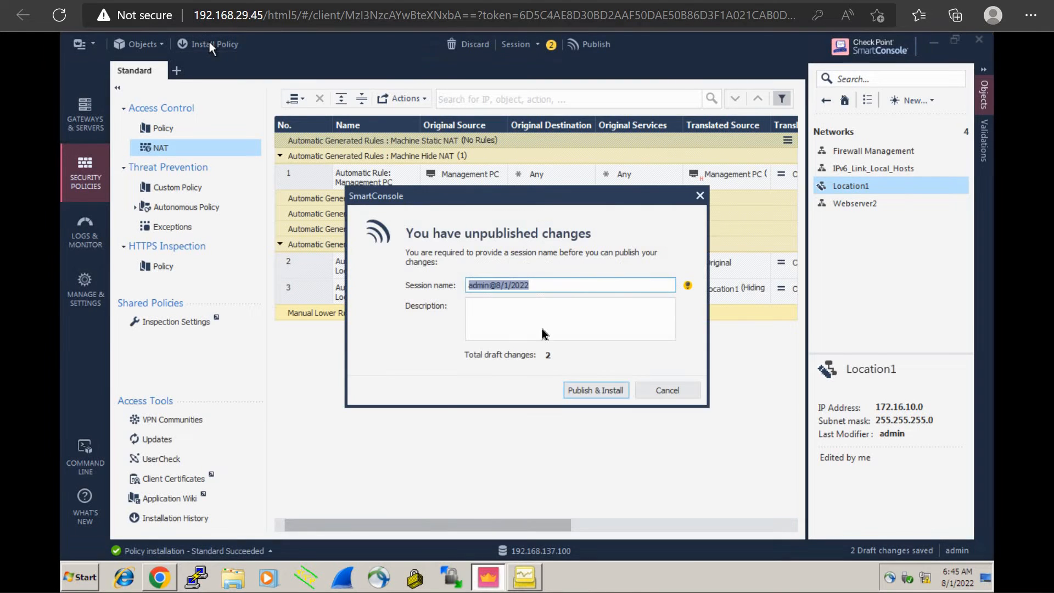
pyautogui.click(581, 393)
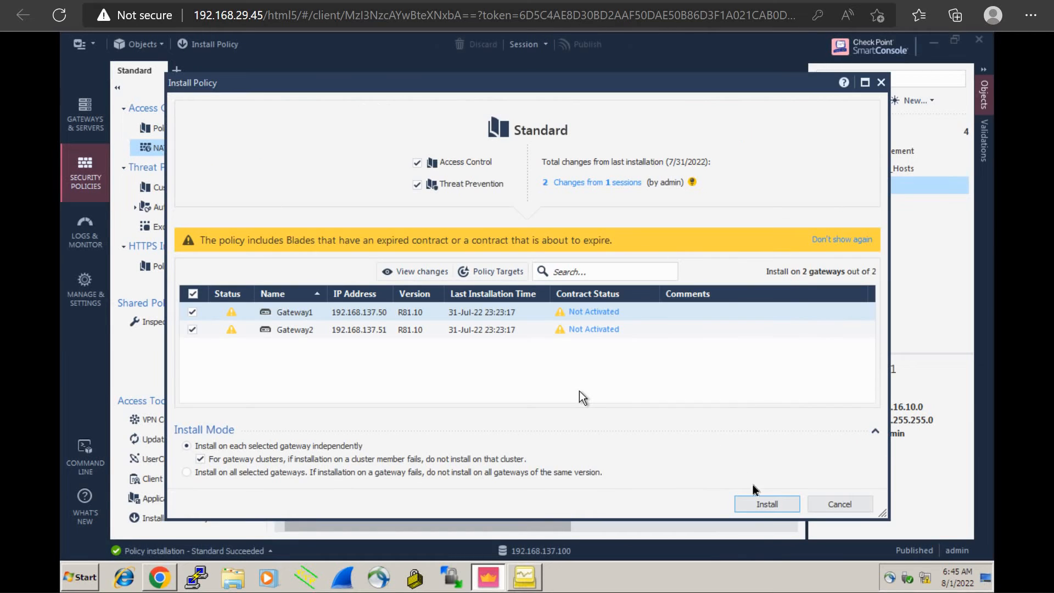
pyautogui.click(763, 503)
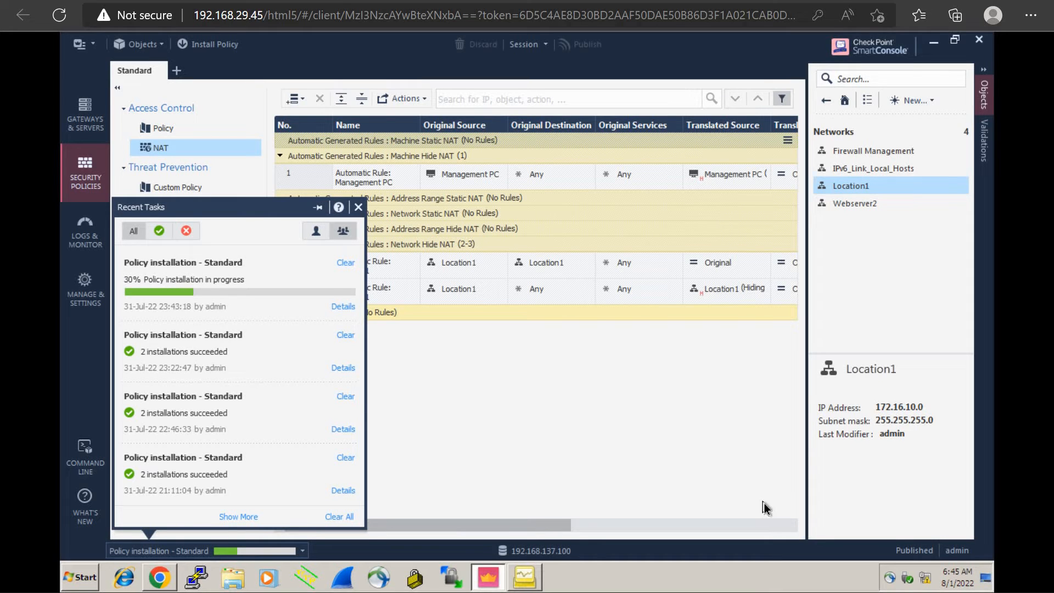
pyautogui.click(766, 508)
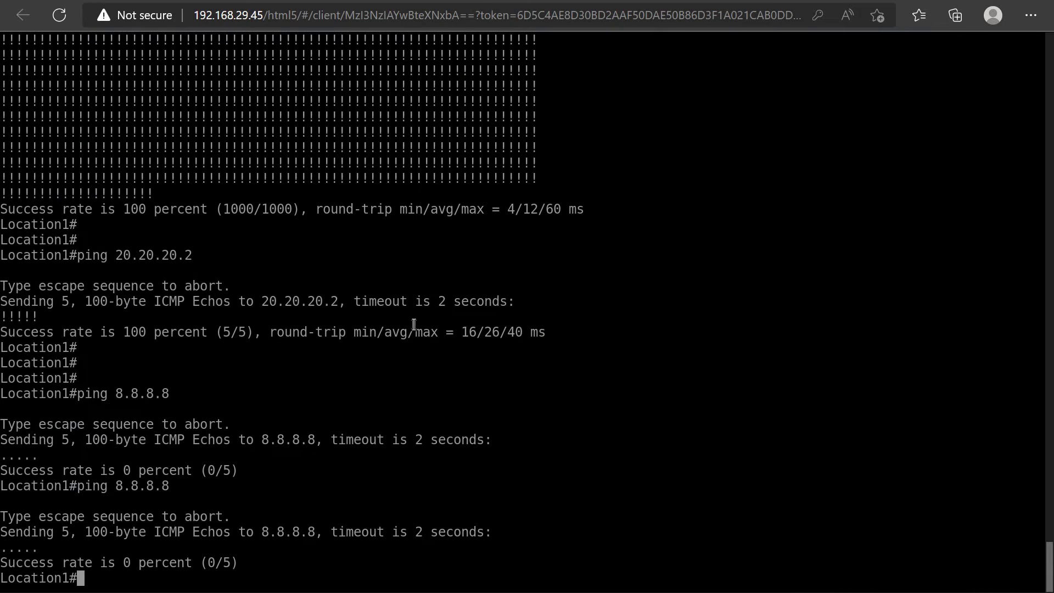
# - Return to the Location1 console and ping 8.8.8.8 again to test the installed NAT policy
pyautogui.press('Return')
pyautogui.press('Return')
pyautogui.press('Return')
pyautogui.press('Return')
pyautogui.press('Return')
pyautogui.press('Return')
pyautogui.press('Return')
pyautogui.press('Return')
pyautogui.press('Return')
pyautogui.press('Return')
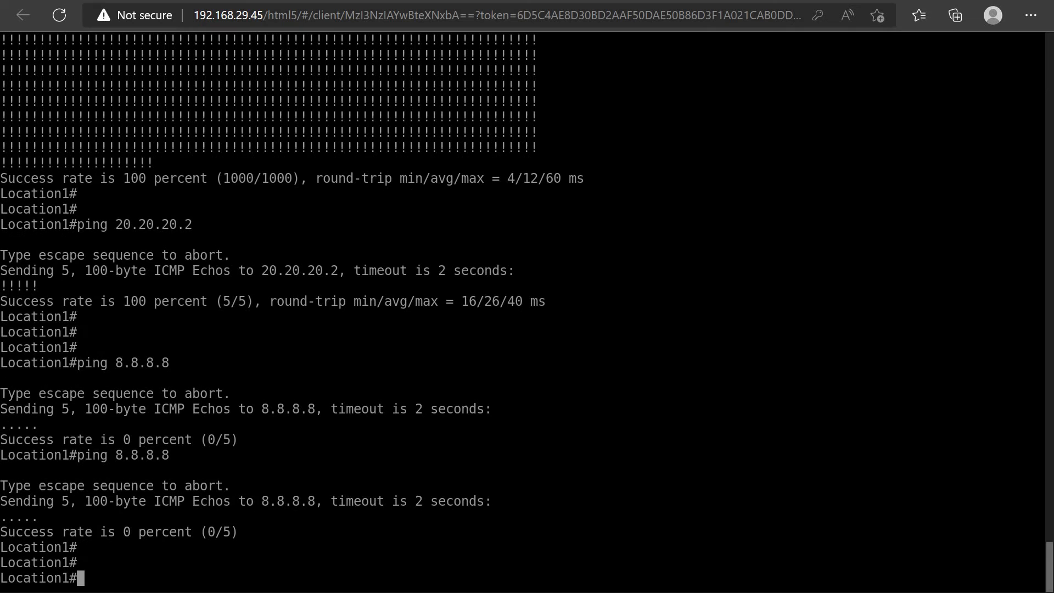
pyautogui.press('Up')
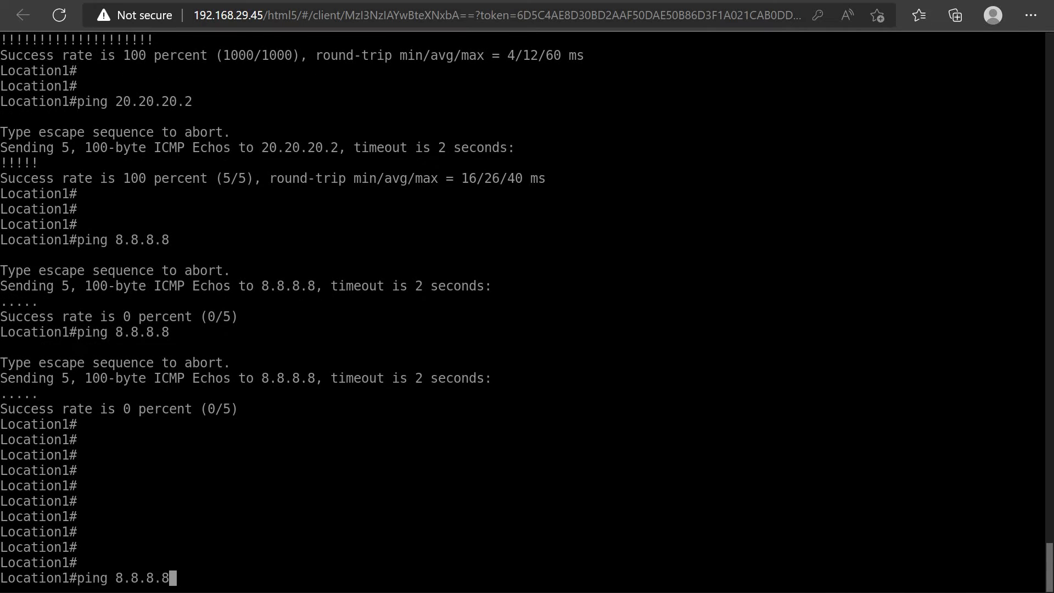
pyautogui.press('Return')
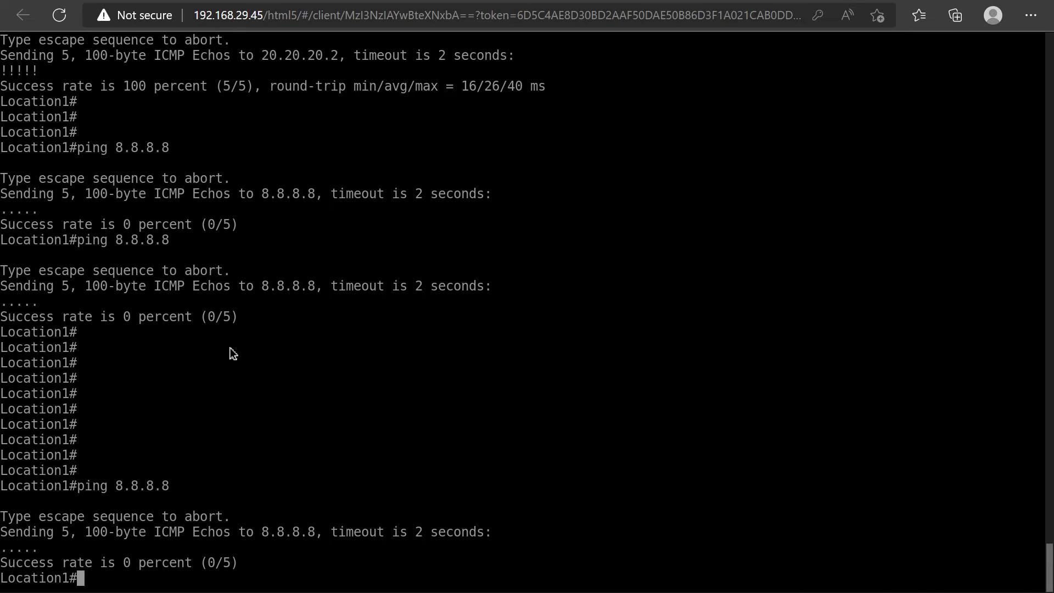
# - Switch to SmartConsole, display the traffic logs with automatic refresh turned on, and refresh the last 24 hours of entries
pyautogui.hotkey('ctrl', 'Tab')
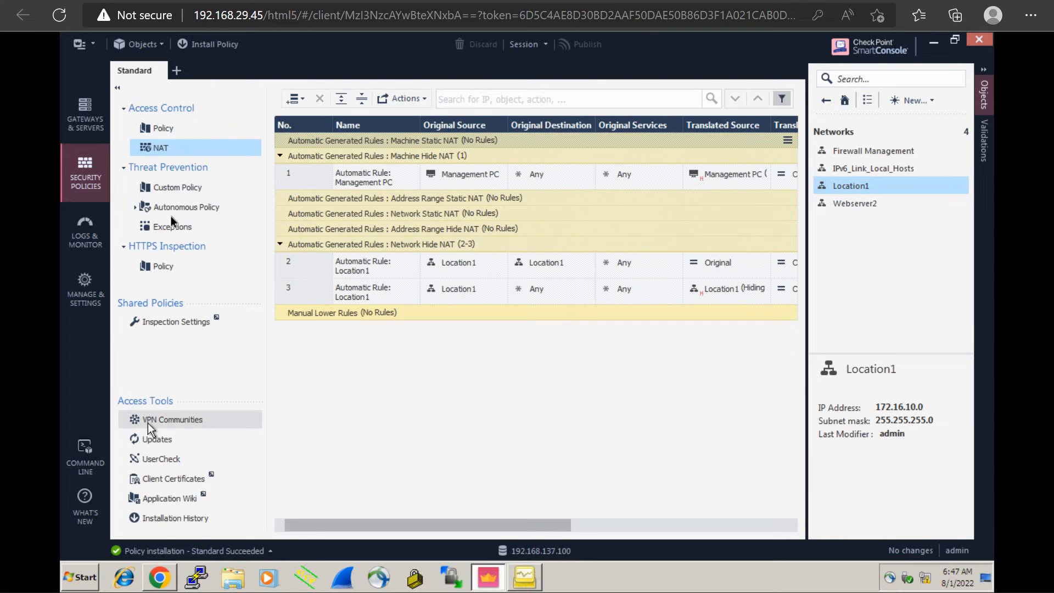
pyautogui.click(91, 232)
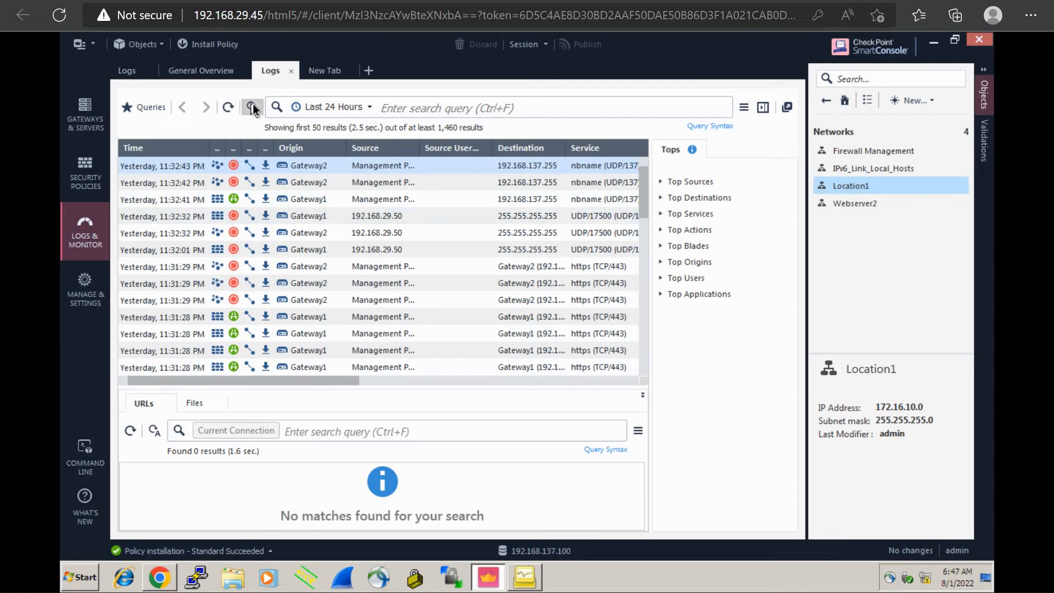
pyautogui.click(252, 106)
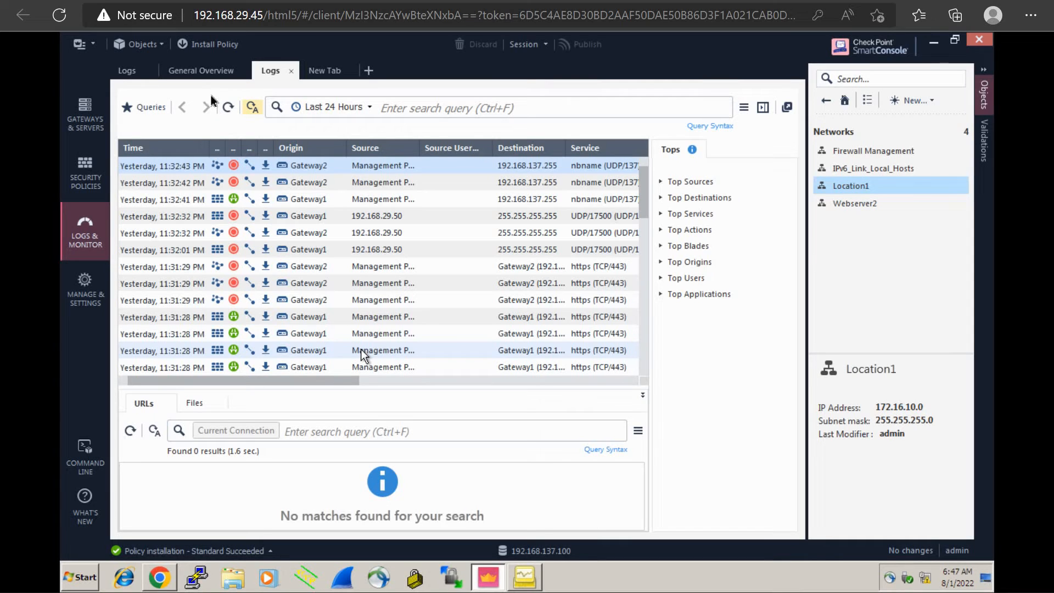
pyautogui.click(232, 107)
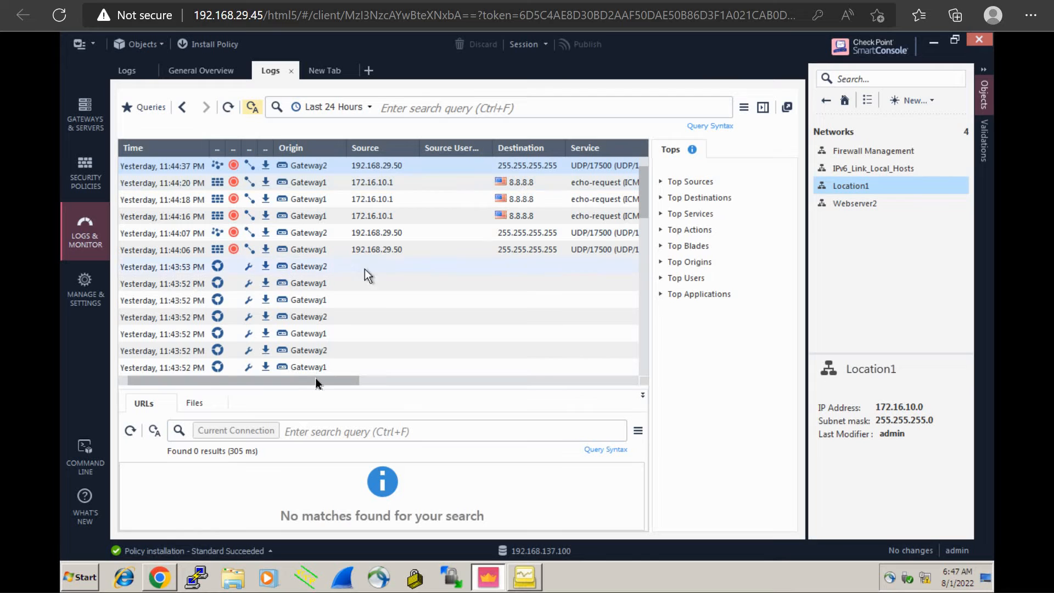
# - Examine the log columns of the 8.8.8.8 echo-request entries to find the access rule that handled them
pyautogui.moveTo(317, 380); pyautogui.dragTo(379, 376)
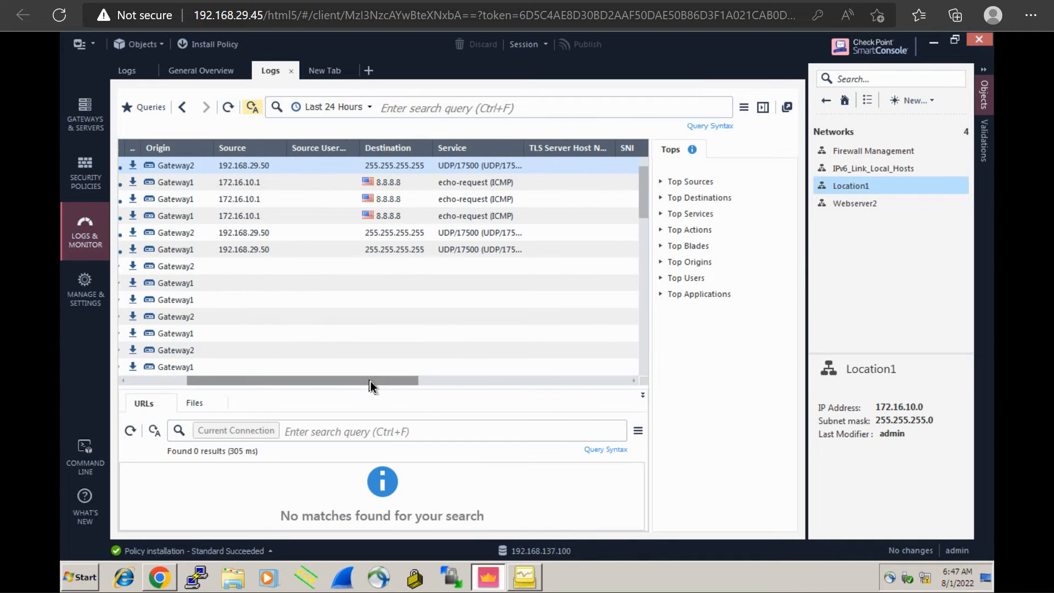
pyautogui.moveTo(370, 382); pyautogui.dragTo(495, 379)
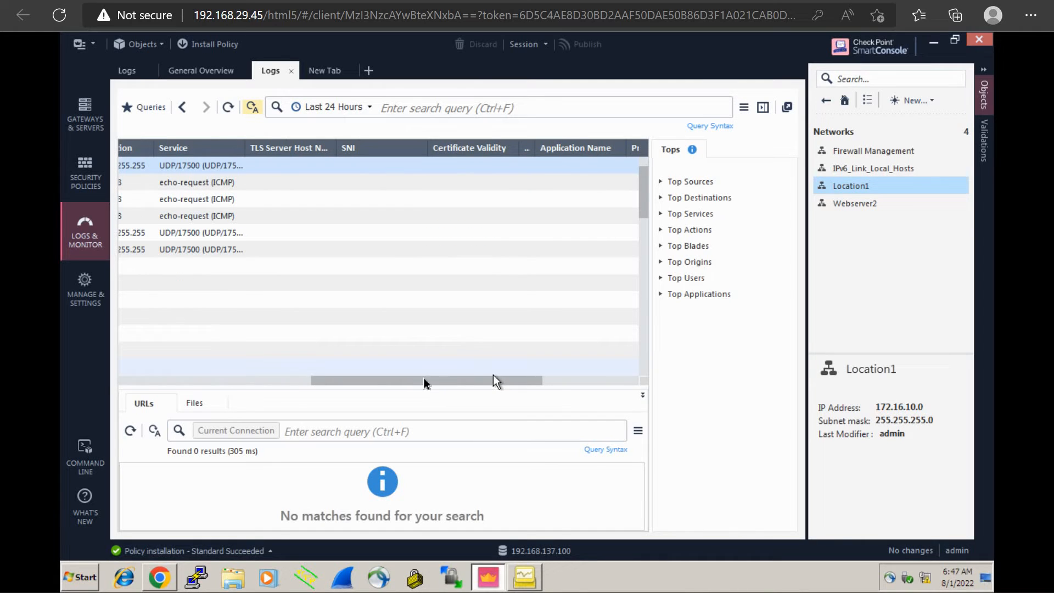
pyautogui.click(493, 372)
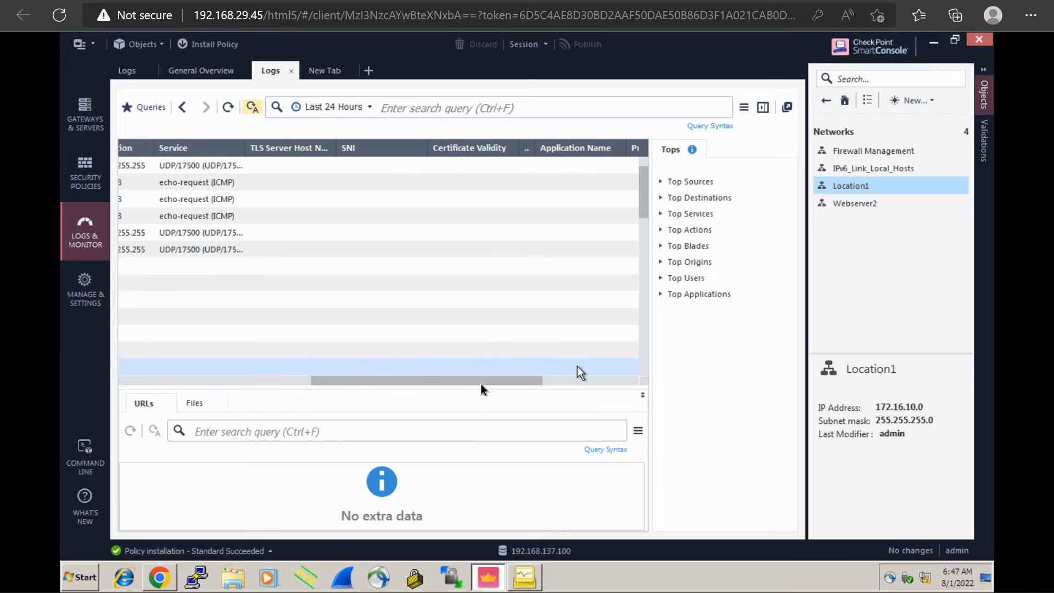
pyautogui.moveTo(480, 383); pyautogui.dragTo(592, 382)
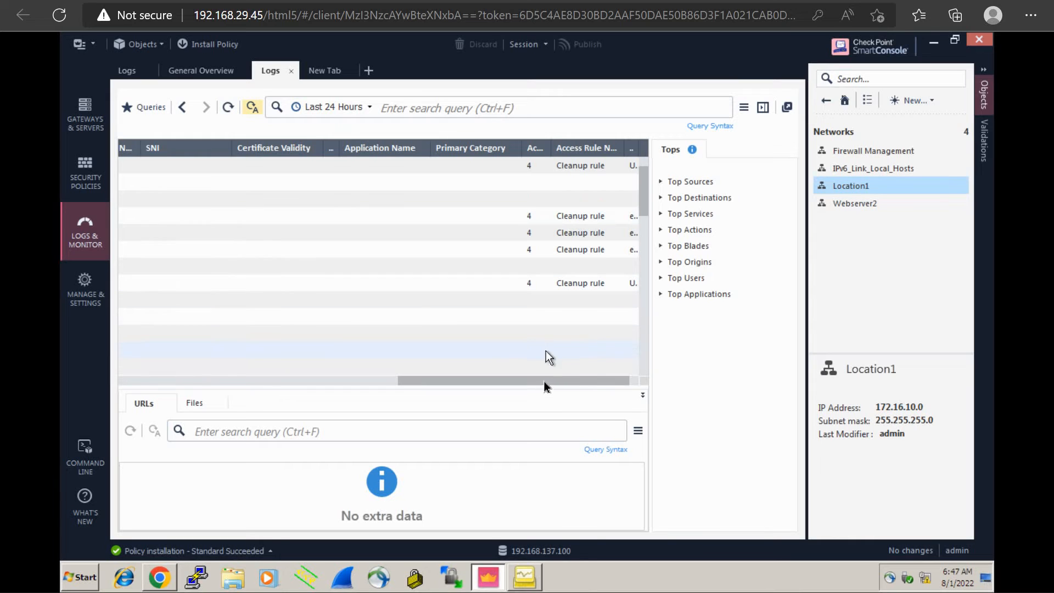
pyautogui.moveTo(543, 381); pyautogui.dragTo(139, 380)
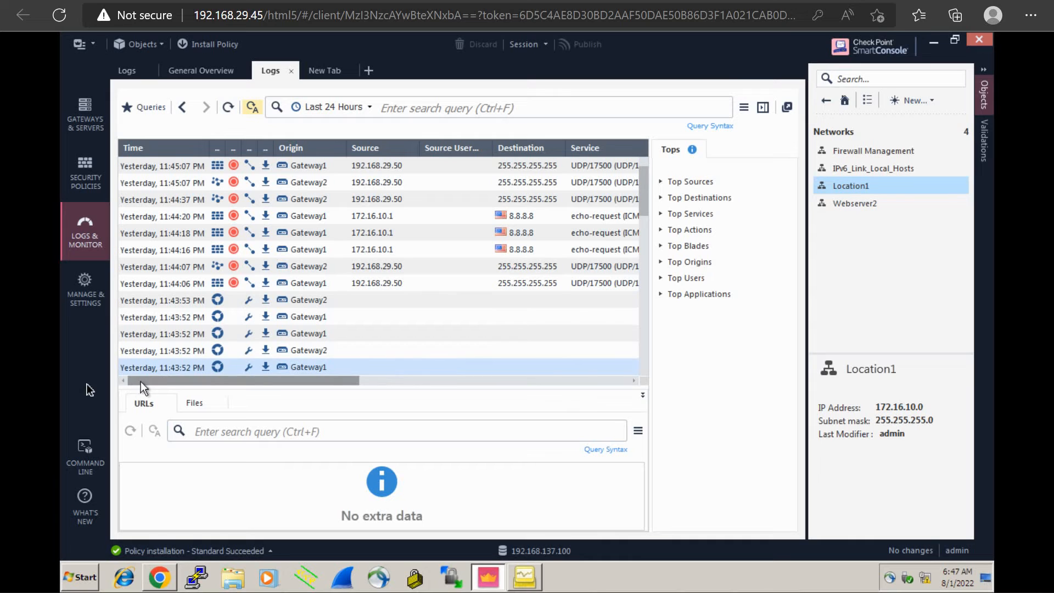
# - In the Access Control policy, add a rule above VPN Traffic and name it Internet Rule
pyautogui.click(92, 178)
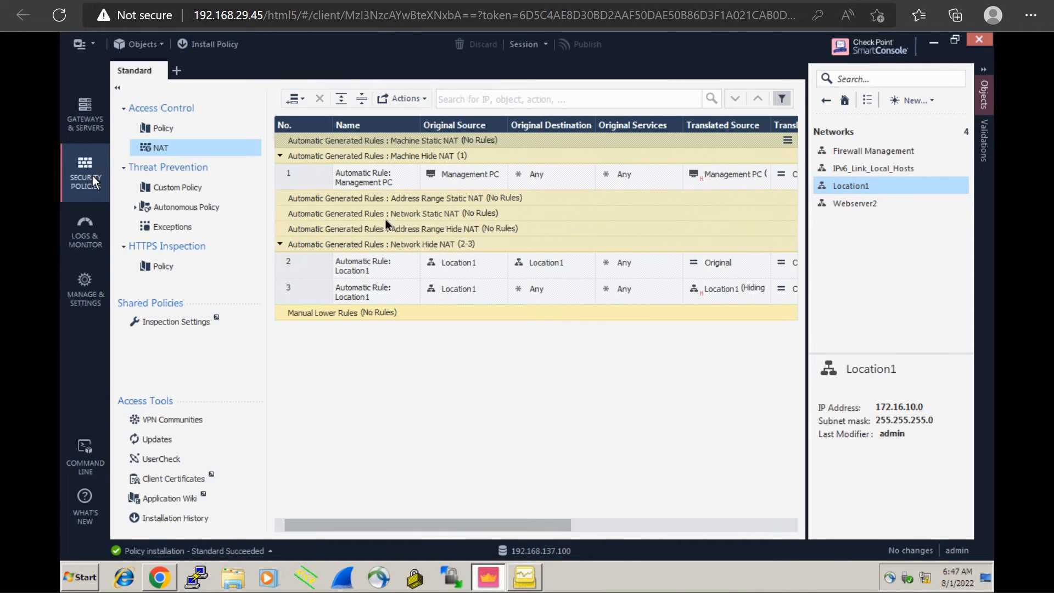
pyautogui.click(173, 130)
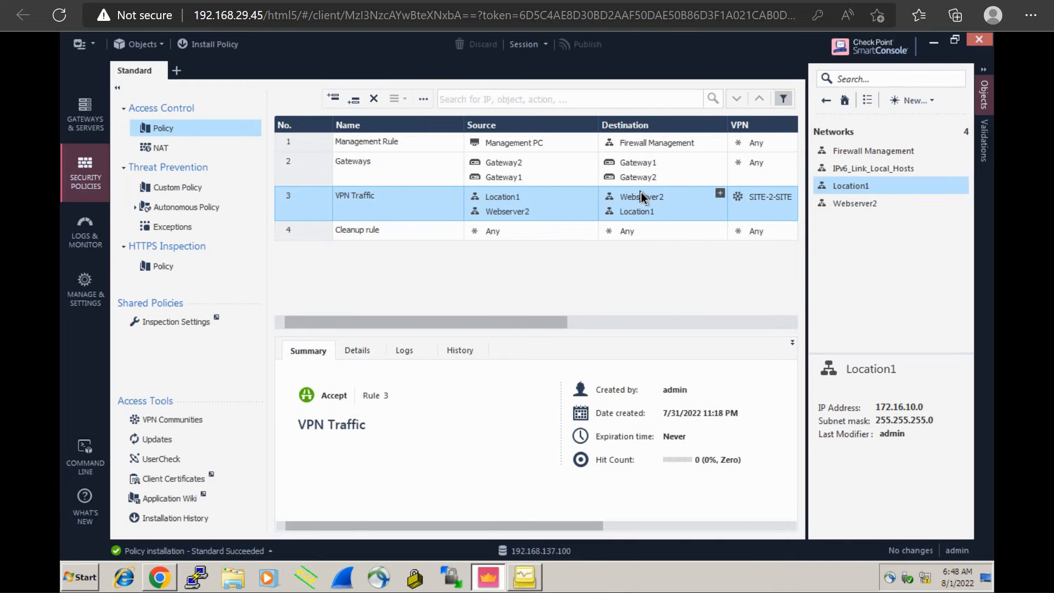
pyautogui.moveTo(641, 193)
pyautogui.click(334, 100)
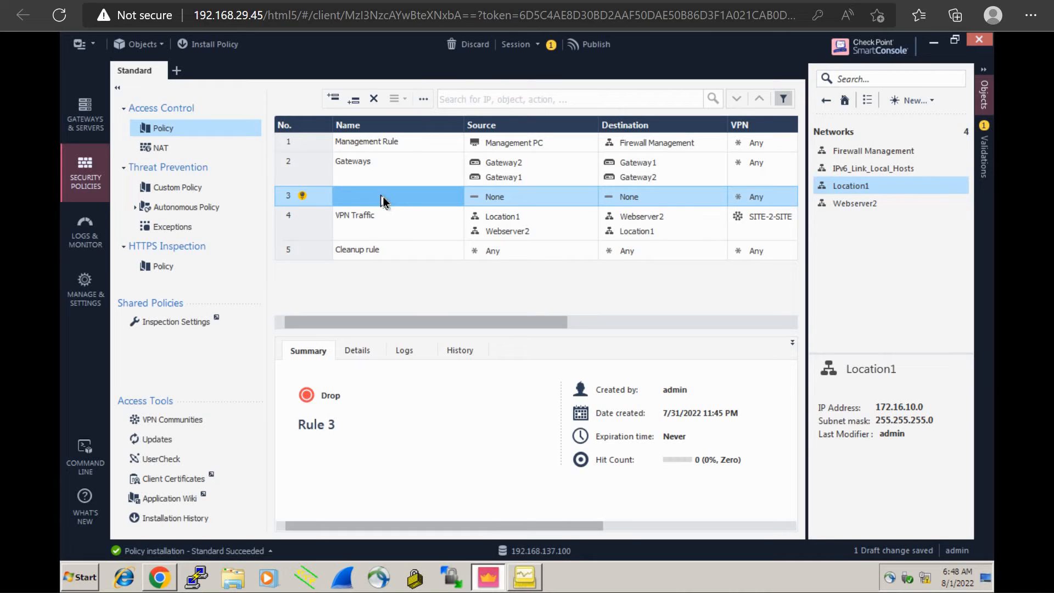
pyautogui.doubleClick(385, 201)
pyautogui.write('Inter')
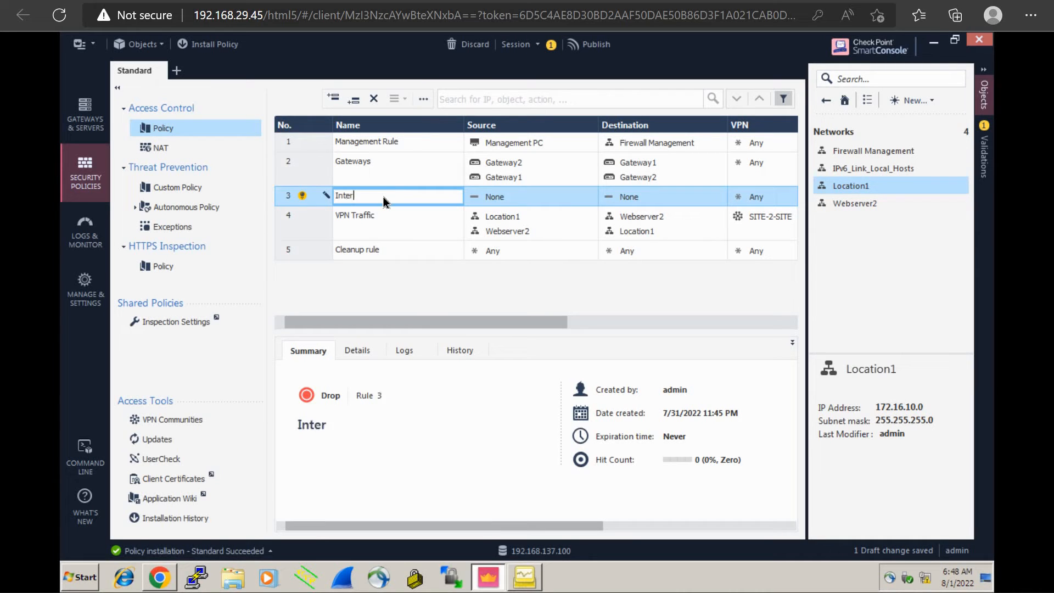
pyautogui.write('net Rule')
pyautogui.moveTo(589, 197)
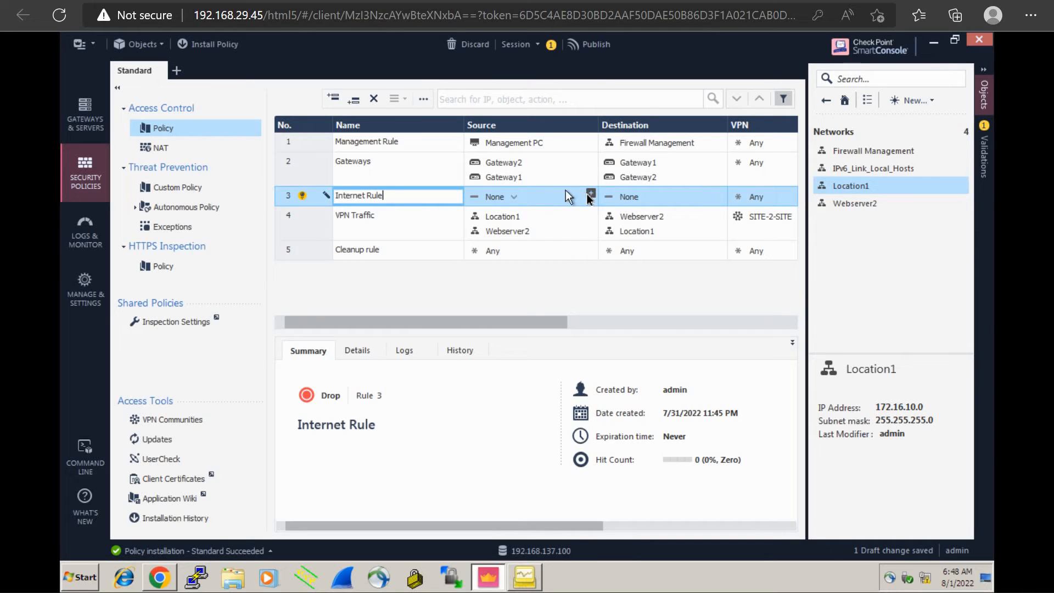
pyautogui.press('Return')
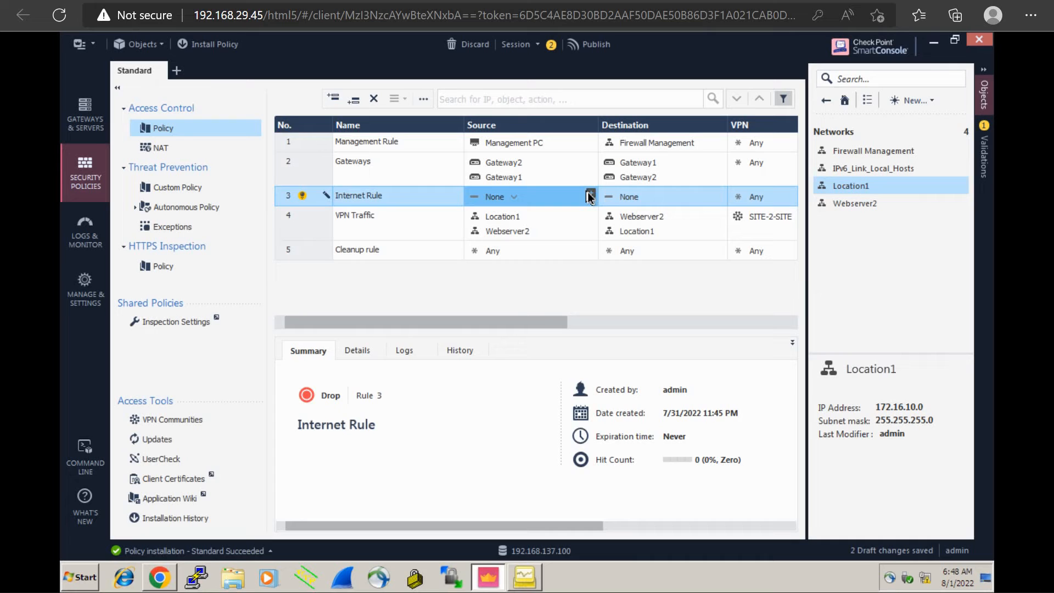
# - Add the Location1 network as the source of the Internet Rule
pyautogui.click(516, 217)
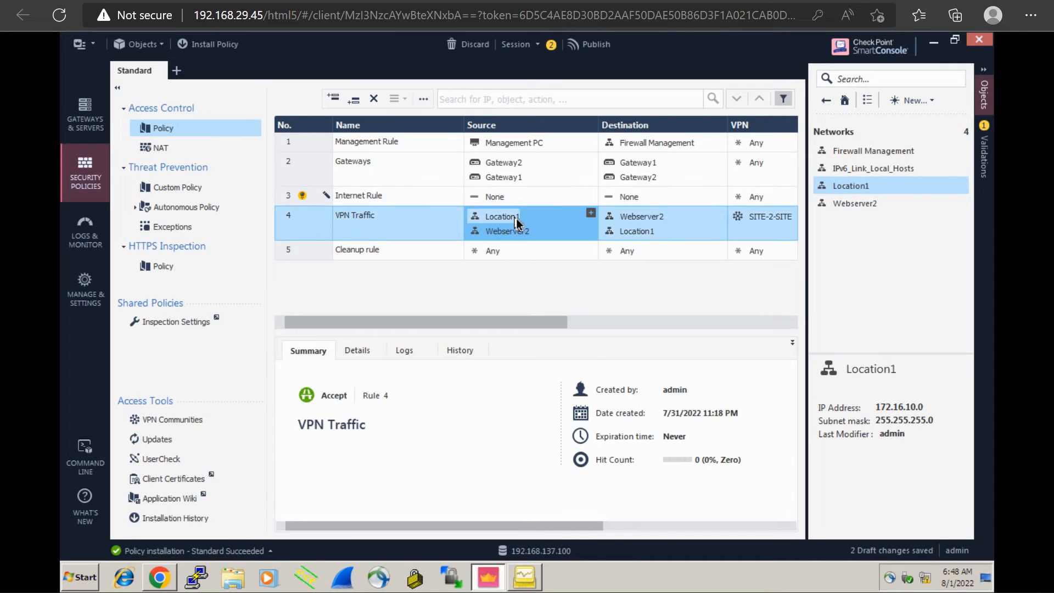
pyautogui.click(495, 198)
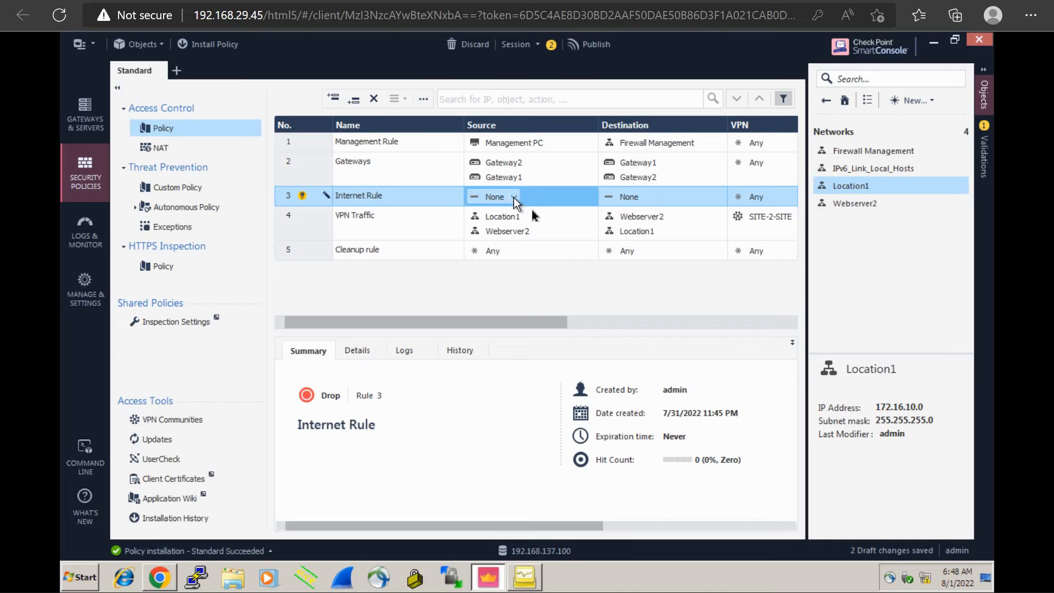
pyautogui.click(514, 197)
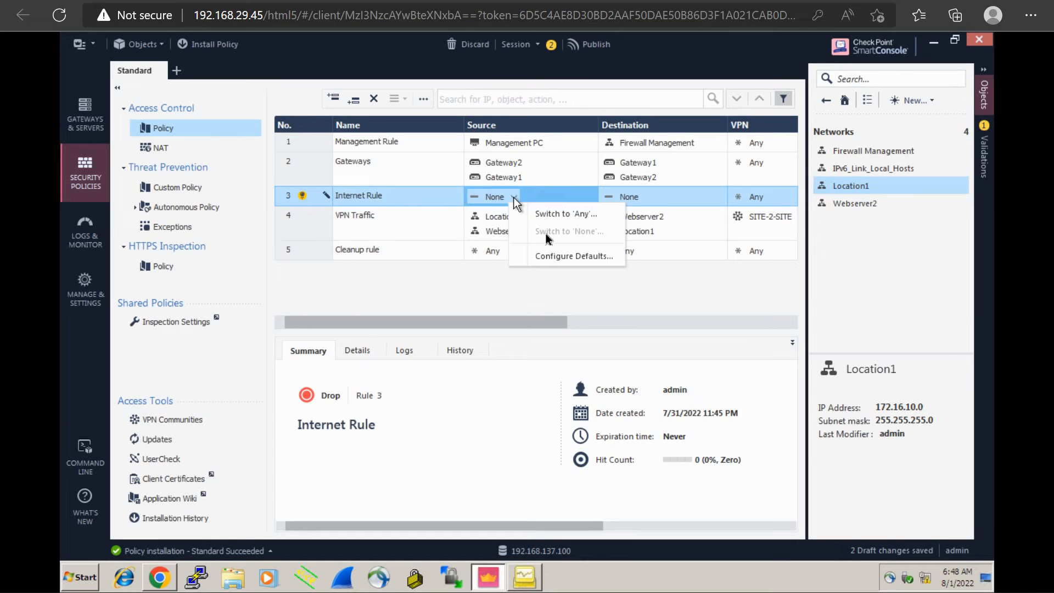
pyautogui.click(558, 199)
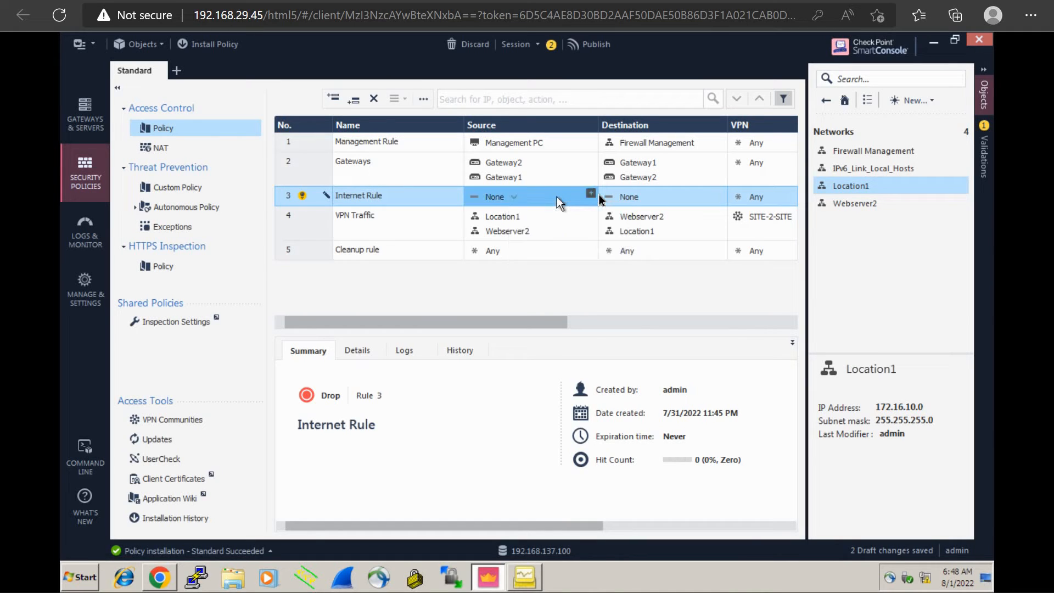
pyautogui.click(591, 194)
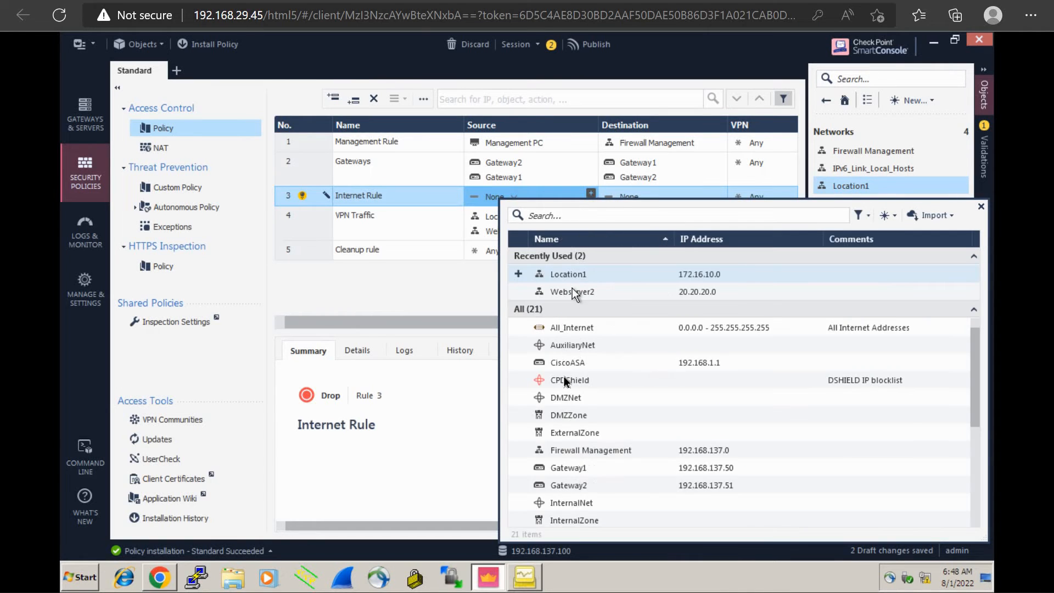
pyautogui.click(518, 274)
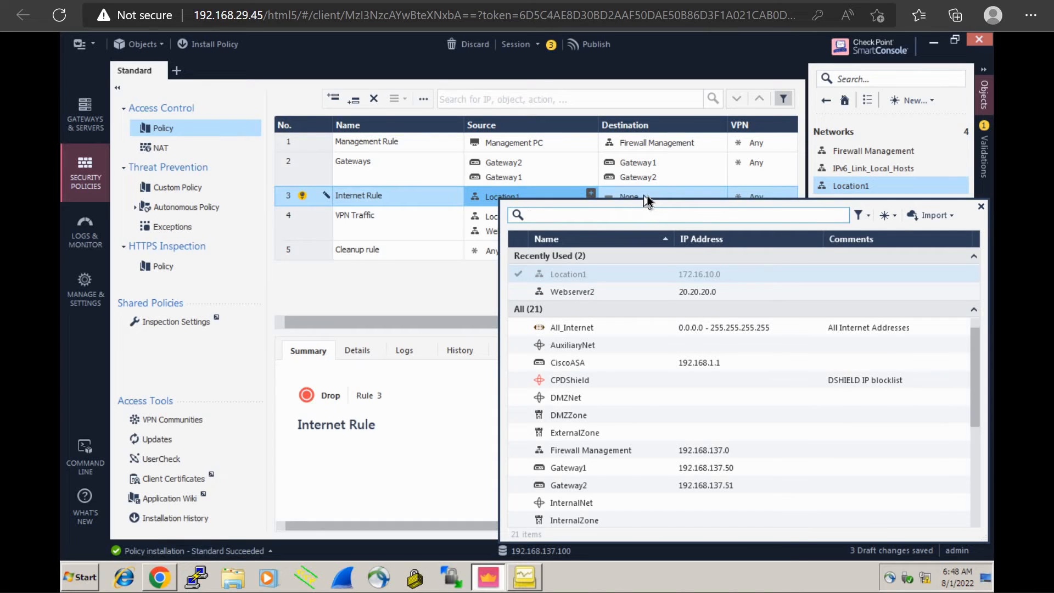
# - Set both the destination and the services and applications of the Internet Rule to Any
pyautogui.click(647, 197)
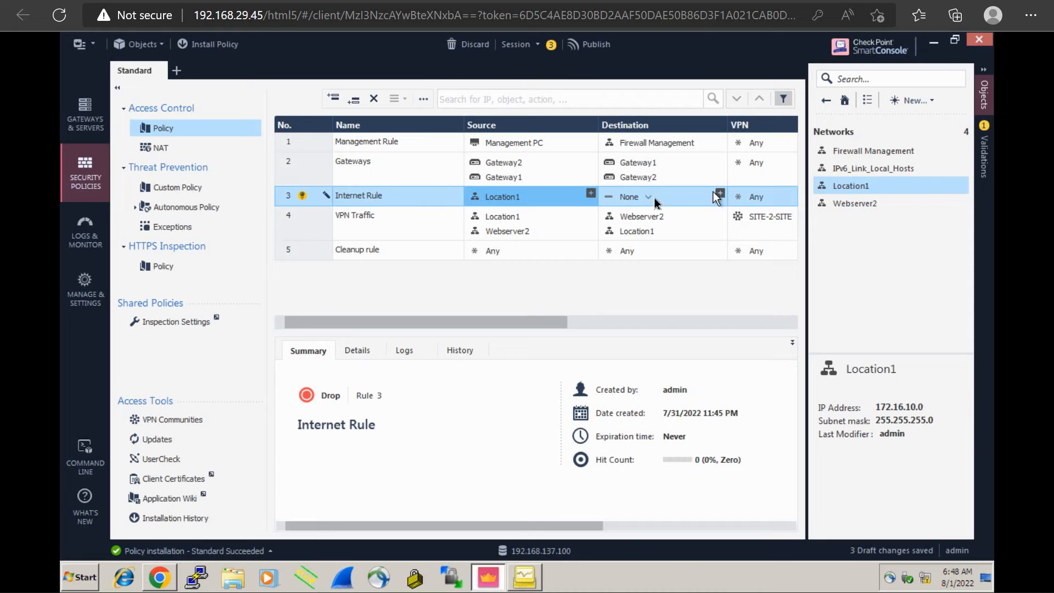
pyautogui.click(649, 197)
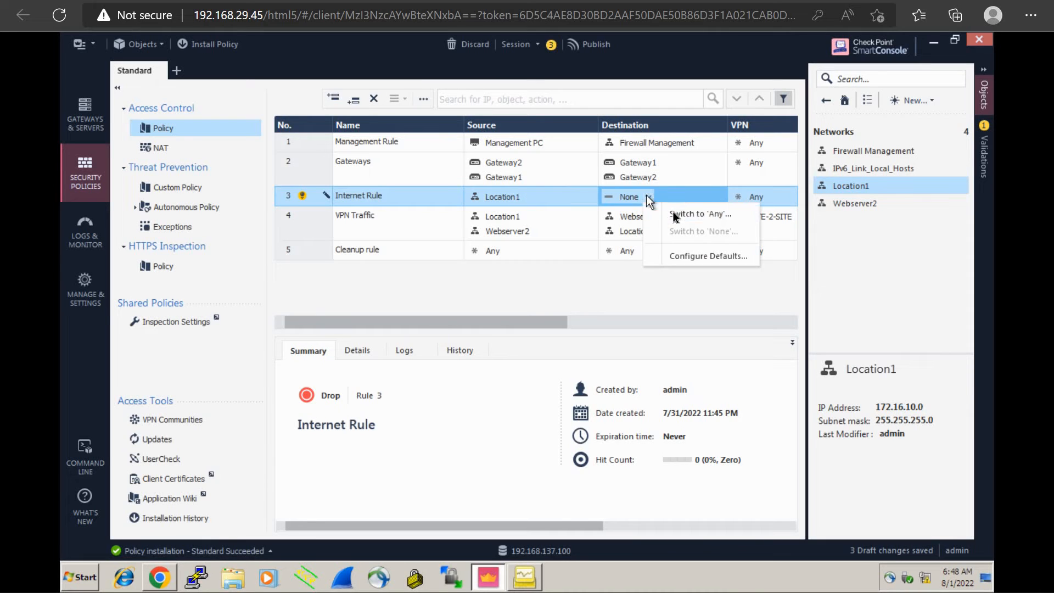
pyautogui.click(673, 214)
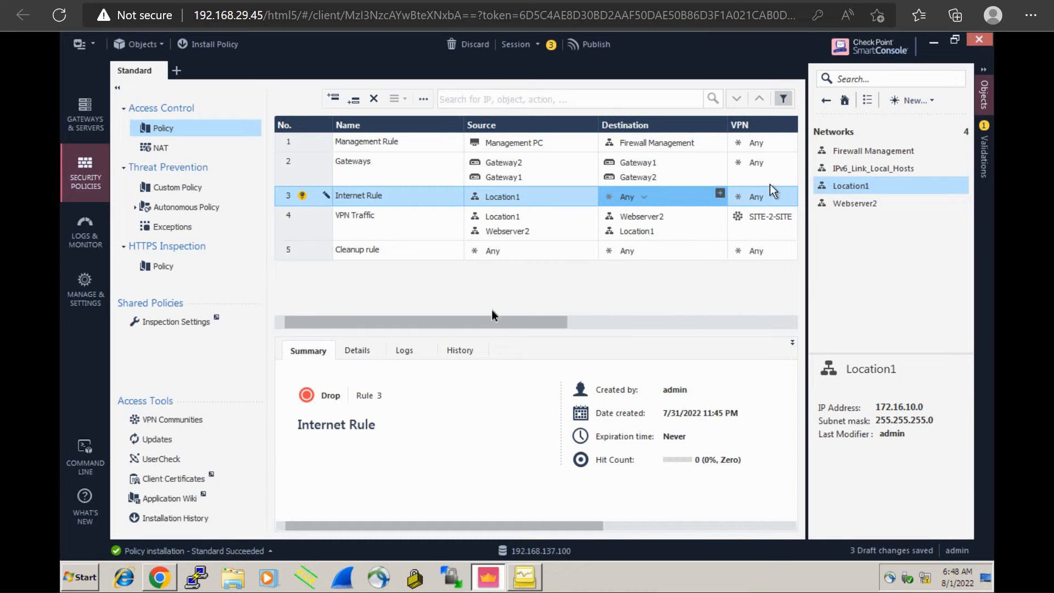
pyautogui.moveTo(497, 321); pyautogui.dragTo(660, 321)
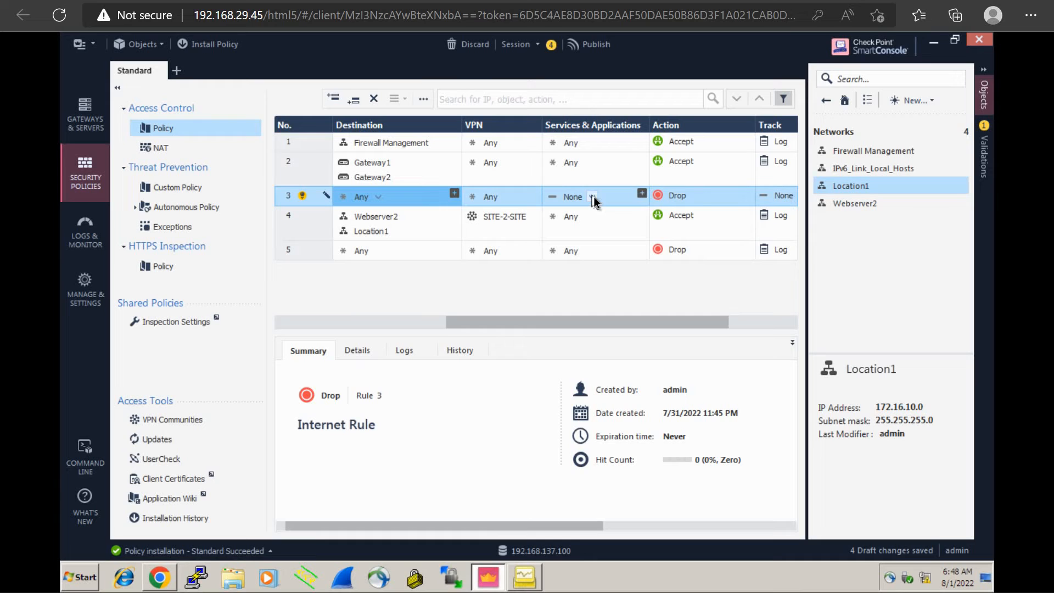
pyautogui.click(592, 197)
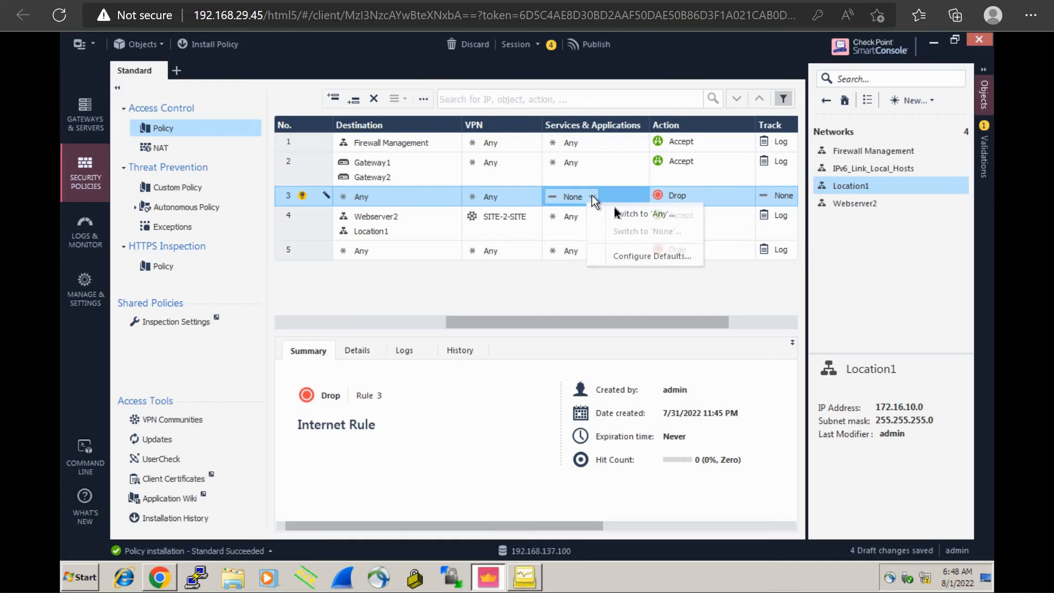
pyautogui.click(617, 214)
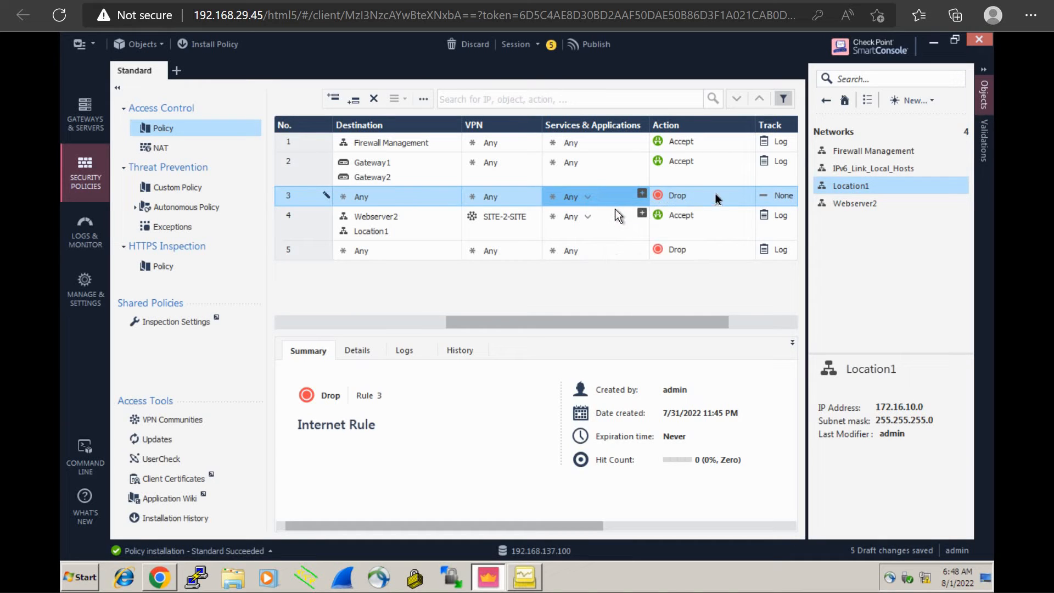
# - Set the Internet Rule's action to Accept and change its Track setting from None
pyautogui.click(749, 194)
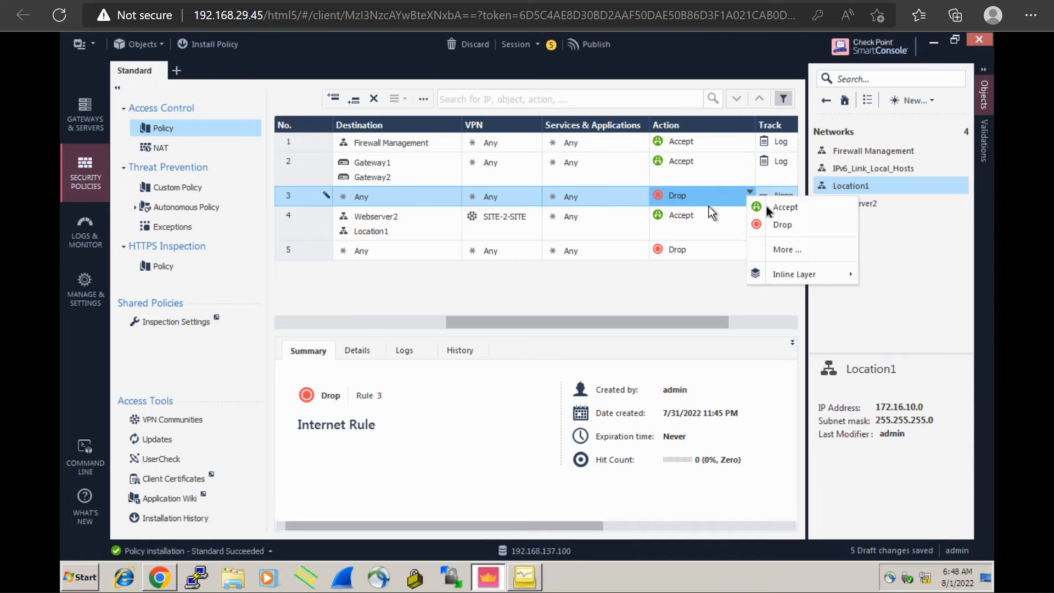
pyautogui.click(767, 206)
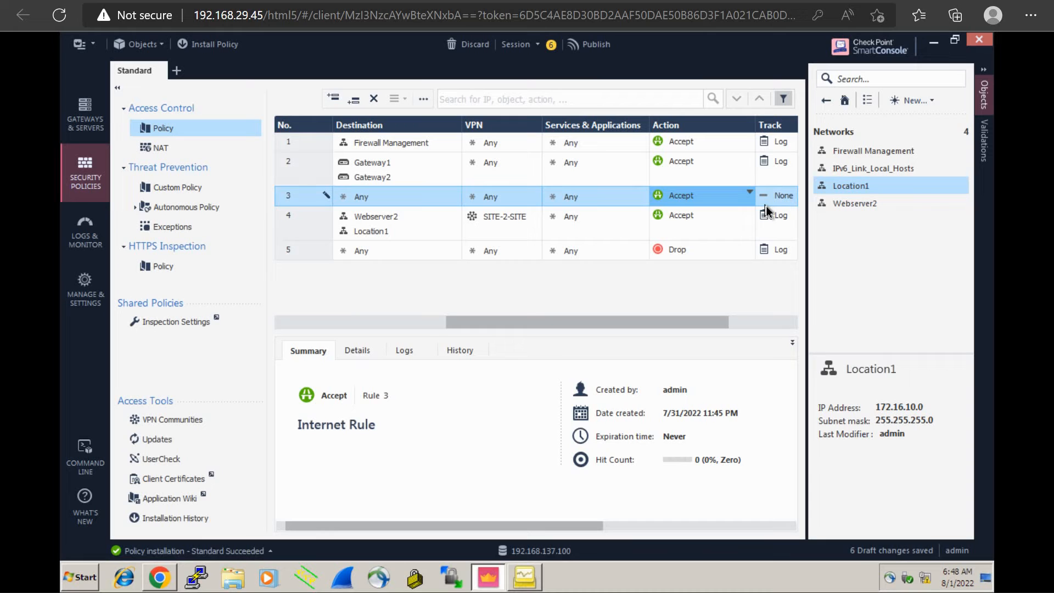
pyautogui.click(769, 200)
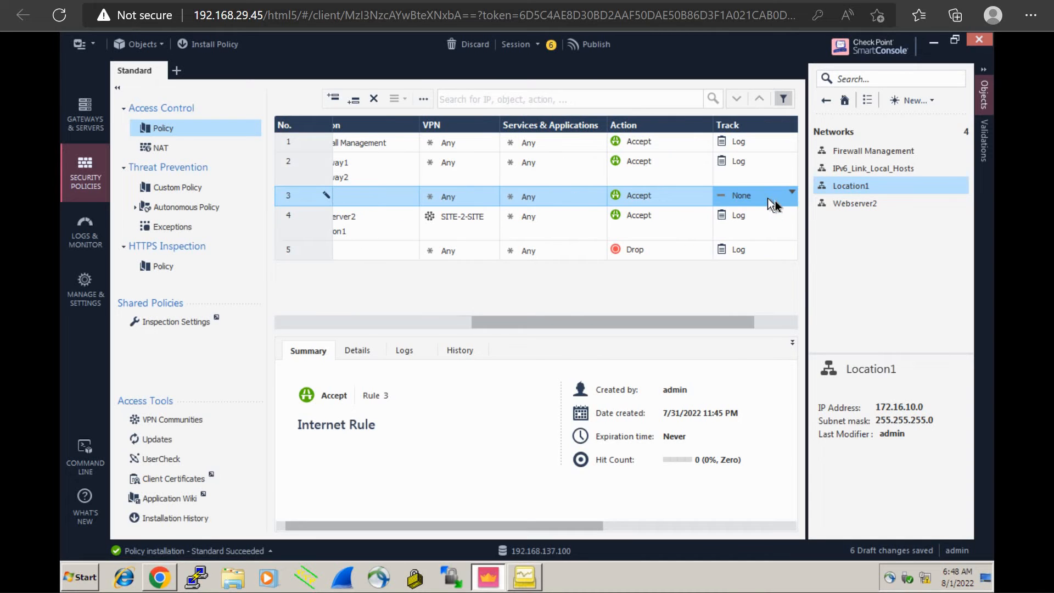
pyautogui.click(800, 228)
pyautogui.moveTo(634, 323); pyautogui.dragTo(442, 305)
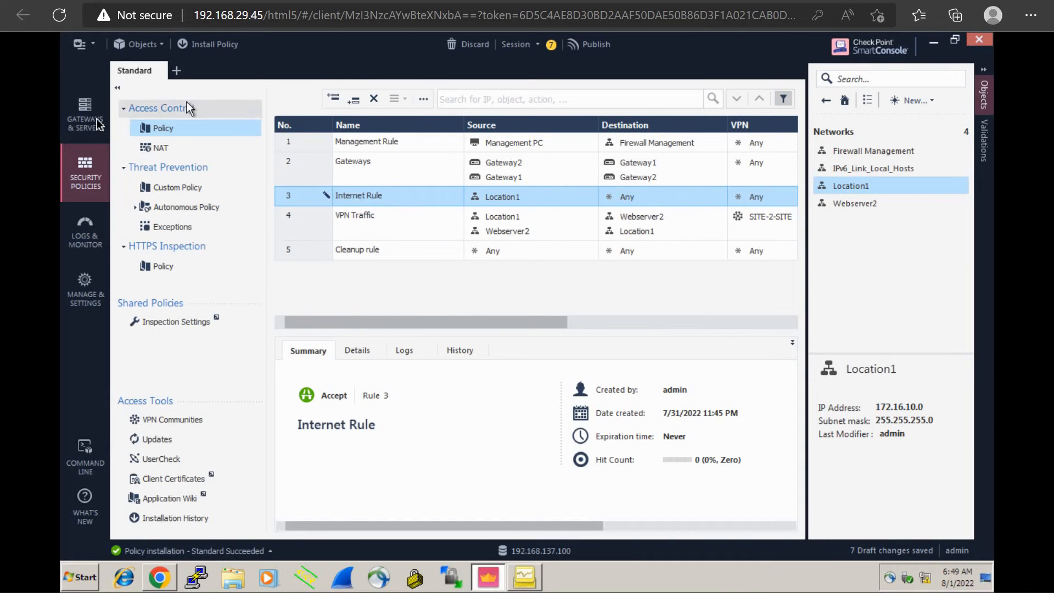
# - Publish the draft changes and install the Standard policy on Gateway1 and Gateway2
pyautogui.click(214, 43)
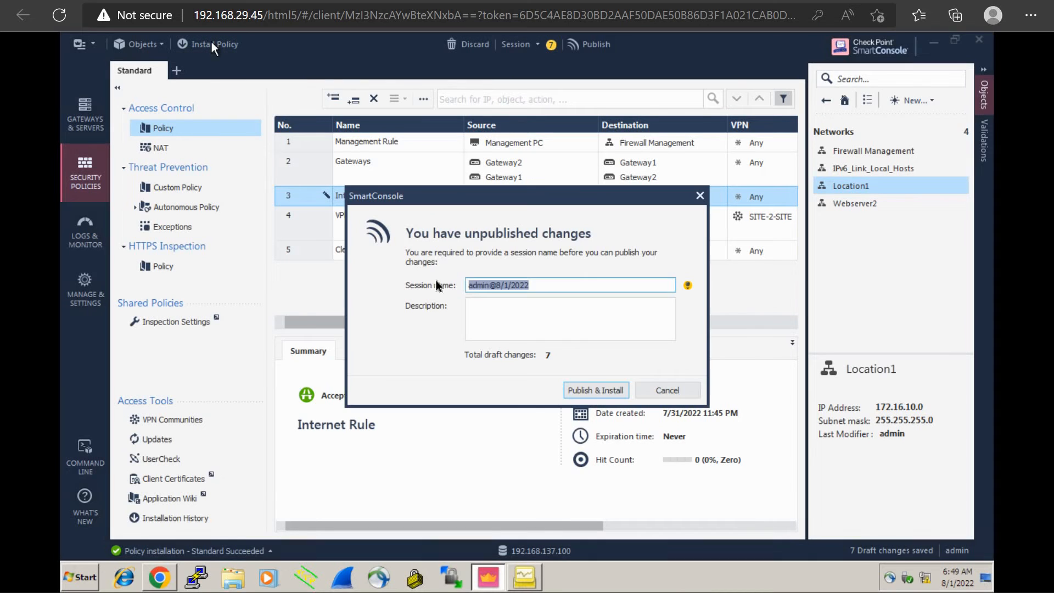
pyautogui.click(591, 389)
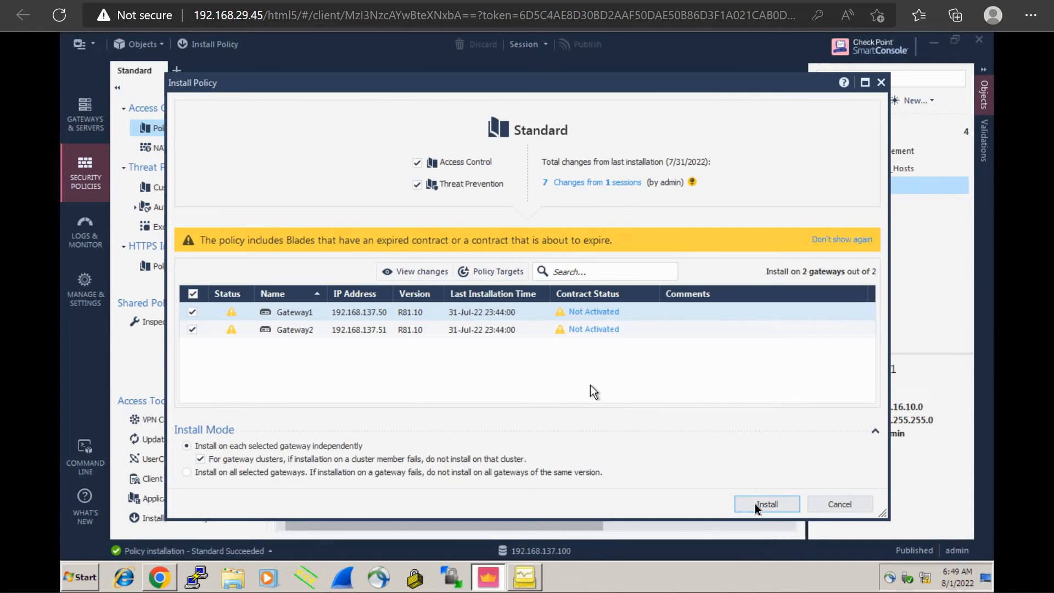
pyautogui.click(755, 503)
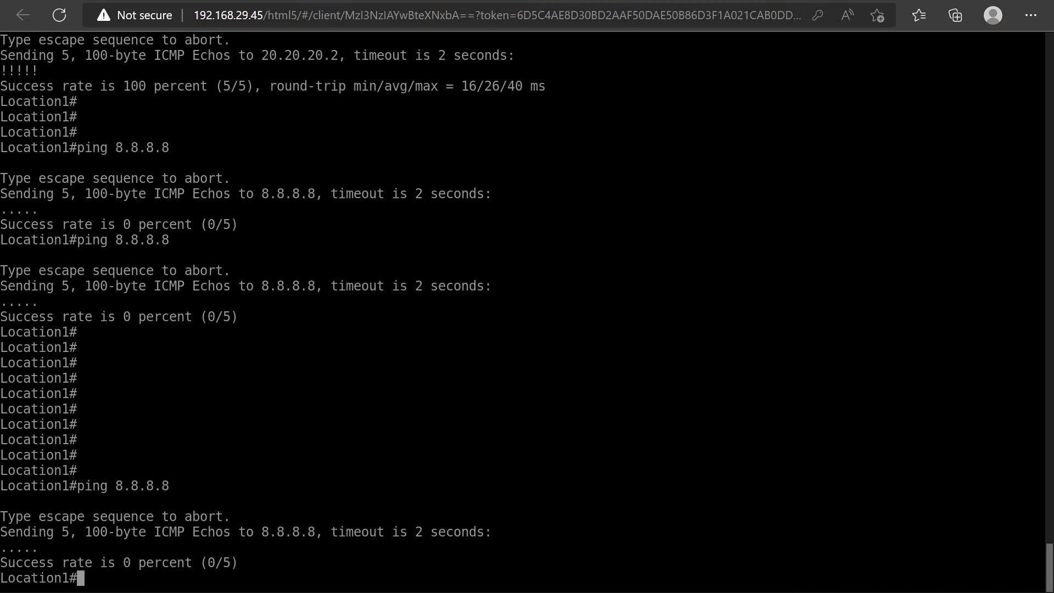
# - Repeat the ping to 8.8.8.8 from the Location1 console to test the Internet Rule
pyautogui.press('Up')
pyautogui.press('Return')
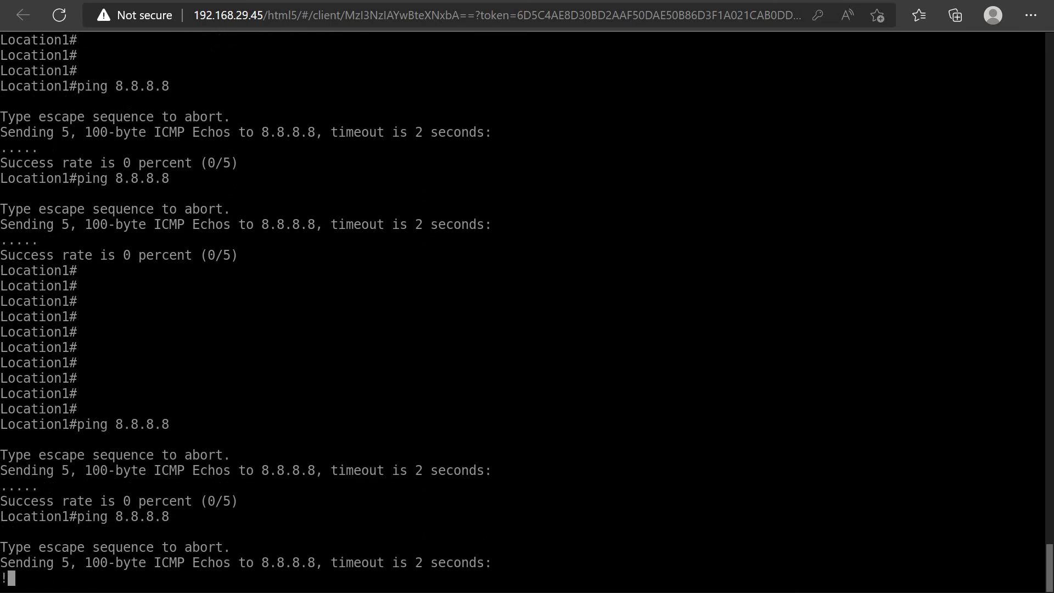
# - Ping 8.8.8.8 two more times from the Location1 router console
pyautogui.press('Up')
pyautogui.press('Return')
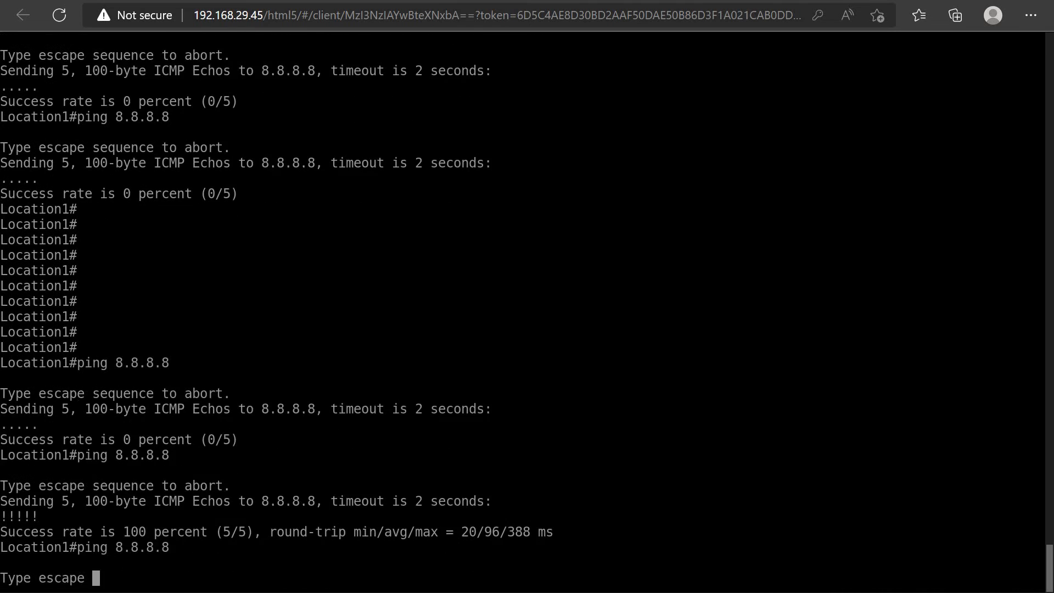
pyautogui.press('Up')
pyautogui.press('Return')
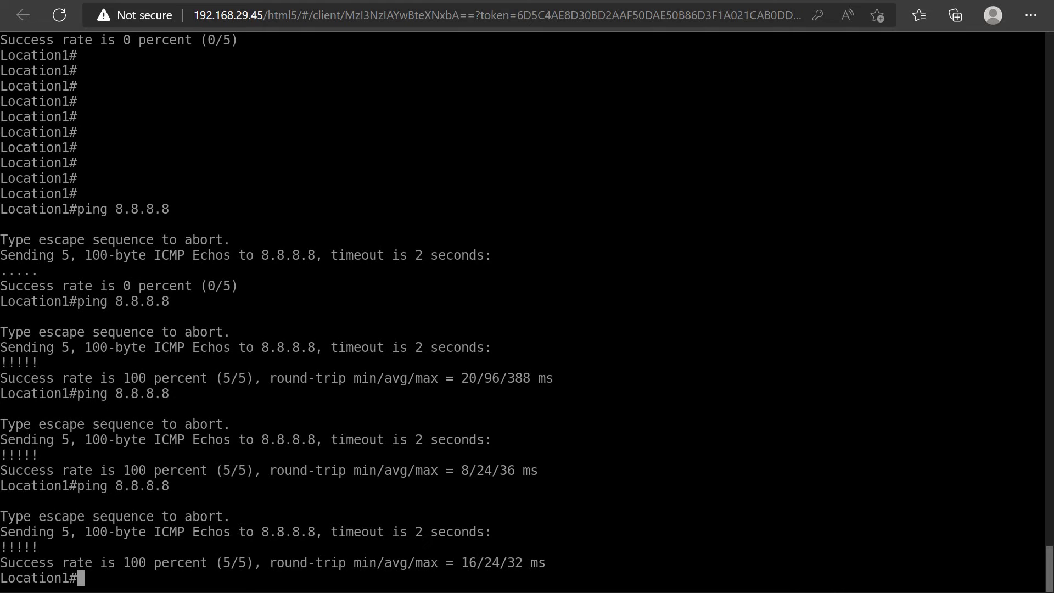
# - Ping Server2 at 20.20.20.2 from the Location1 console to test the VPN traffic
pyautogui.write('ping 20.20.')
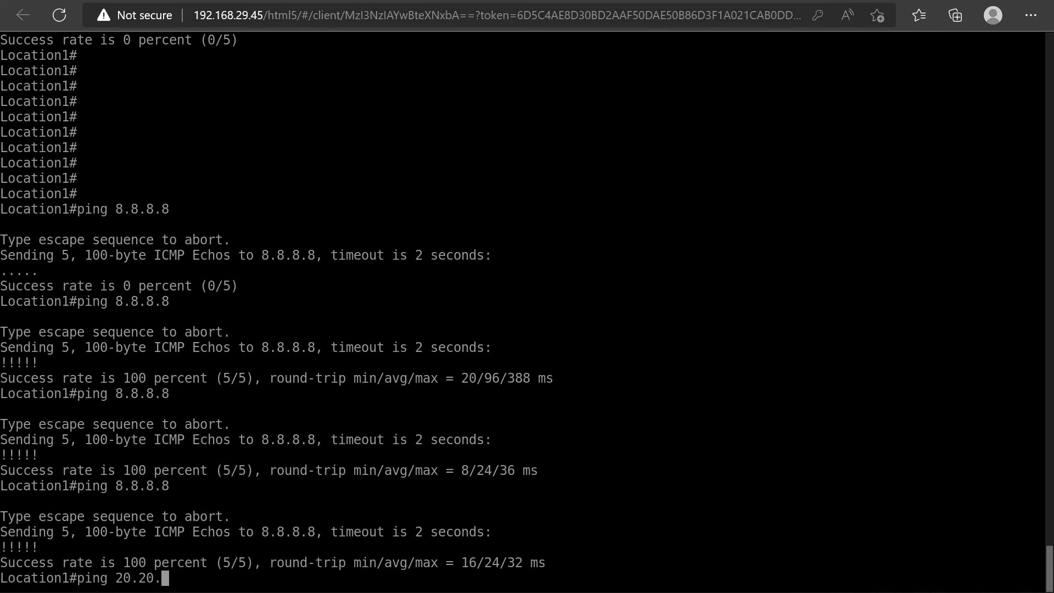
pyautogui.write('20.2')
pyautogui.press('Return')
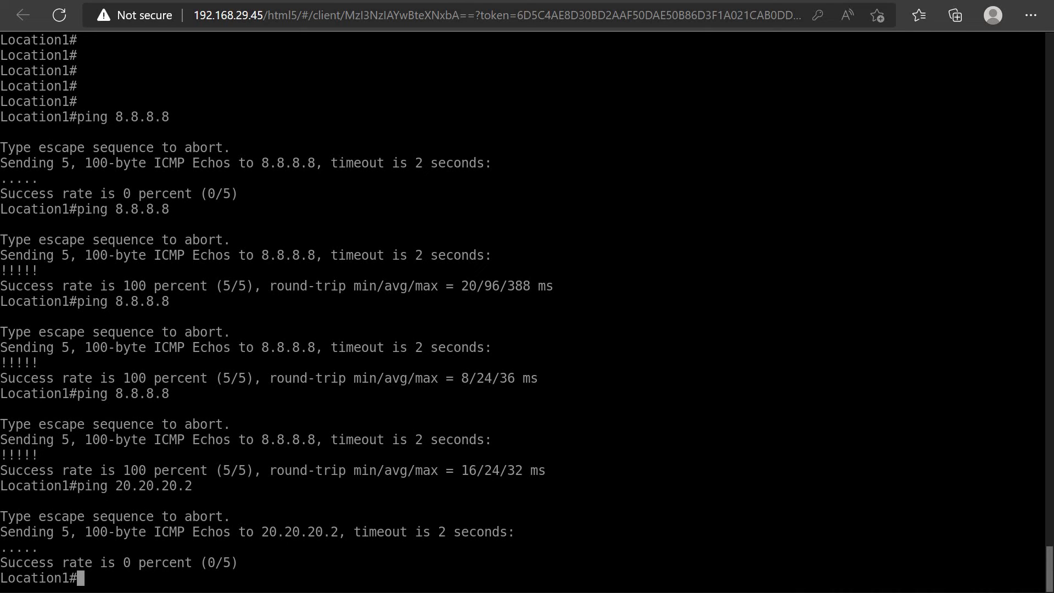
# - On the lab topology, underline Server2, trace the path from Location1 to Server2, write NAT above Gateway1, and circle 172.16.10.1
pyautogui.click(148, 1)
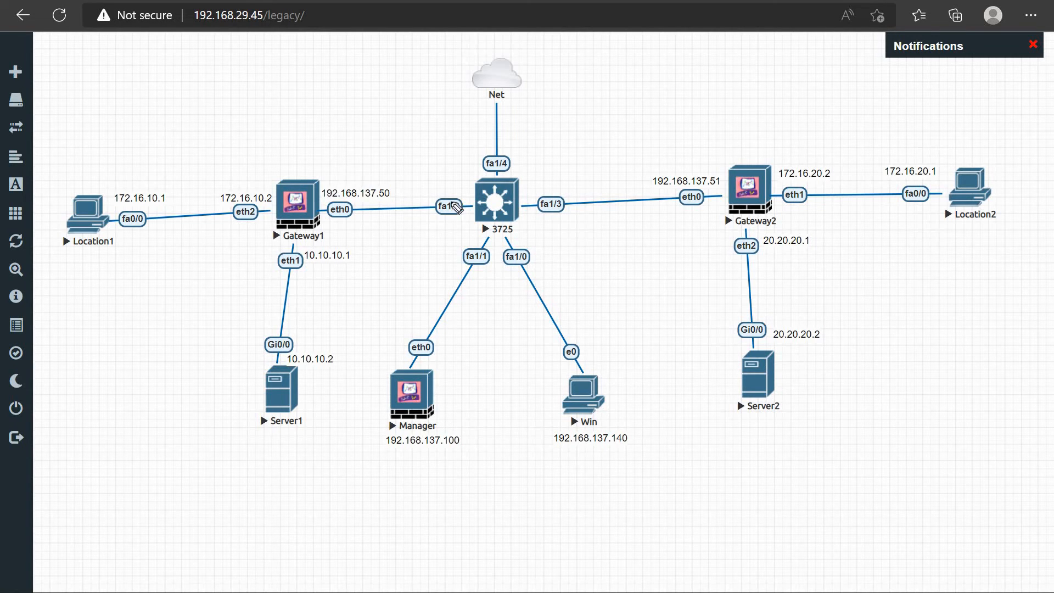
pyautogui.moveTo(737, 422); pyautogui.dragTo(782, 420)
pyautogui.moveTo(741, 429); pyautogui.dragTo(800, 426)
pyautogui.moveTo(194, 185)
pyautogui.mouseDown()
pyautogui.moveTo(690, 166)
pyautogui.moveTo(728, 192)
pyautogui.moveTo(715, 286)
pyautogui.moveTo(730, 355)
pyautogui.moveTo(721, 335)
pyautogui.mouseUp()
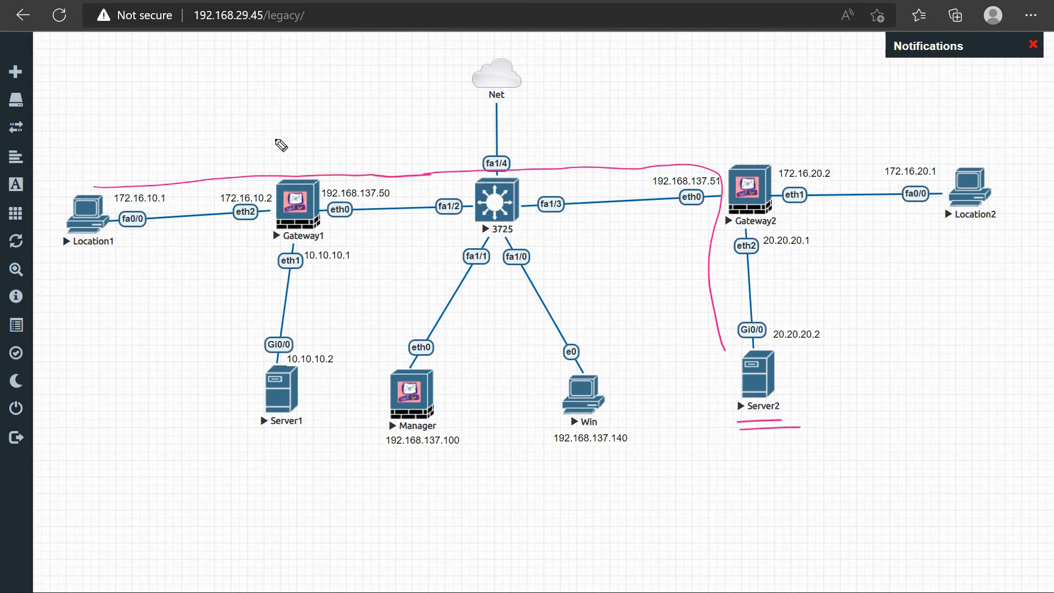
pyautogui.moveTo(274, 140)
pyautogui.mouseDown()
pyautogui.moveTo(277, 118)
pyautogui.moveTo(291, 112)
pyautogui.moveTo(300, 130)
pyautogui.moveTo(316, 127)
pyautogui.moveTo(331, 104)
pyautogui.mouseUp()
pyautogui.moveTo(324, 107); pyautogui.dragTo(326, 127)
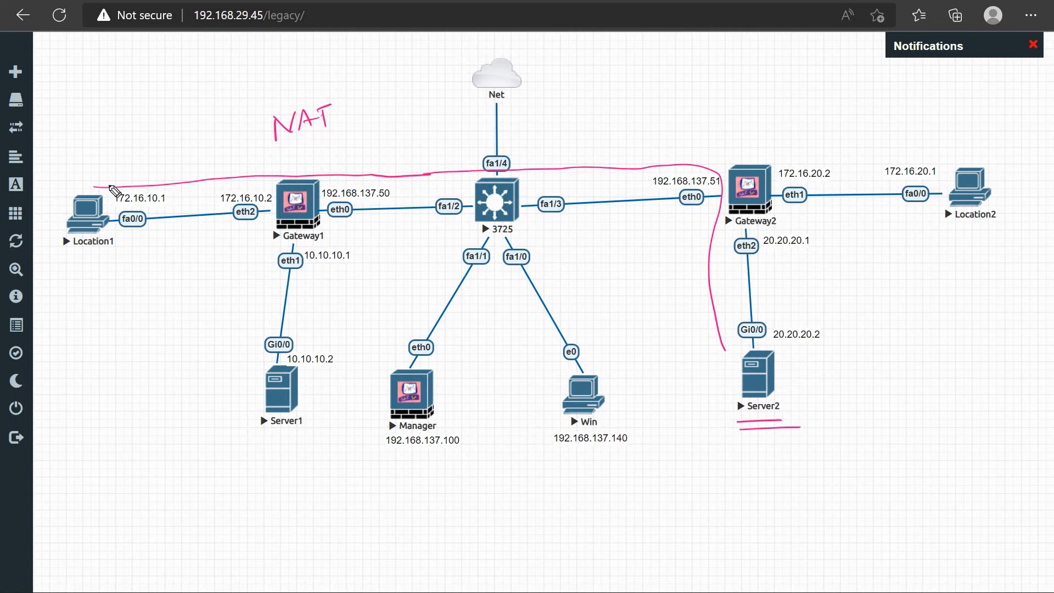
pyautogui.moveTo(111, 188)
pyautogui.mouseDown()
pyautogui.moveTo(119, 212)
pyautogui.moveTo(171, 209)
pyautogui.moveTo(155, 180)
pyautogui.mouseUp()
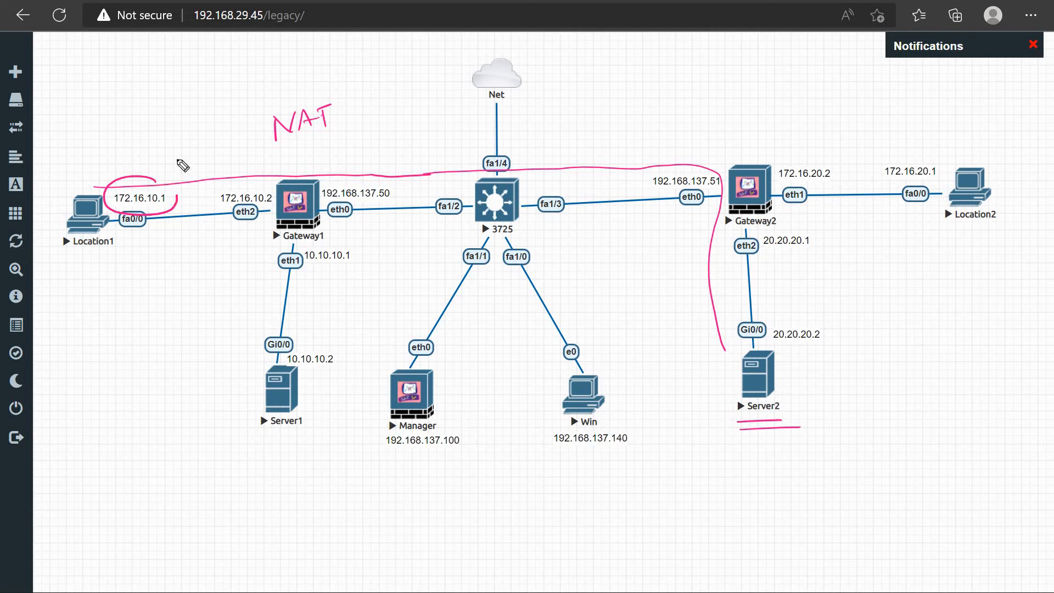
# - Write 172.16.10.1 above Gateway1 on the topology, link it with a double-headed arrow to a handwritten 192.168.137.50, and circle that address
pyautogui.moveTo(147, 122)
pyautogui.mouseDown()
pyautogui.moveTo(148, 140)
pyautogui.moveTo(169, 121)
pyautogui.moveTo(181, 135)
pyautogui.moveTo(216, 122)
pyautogui.moveTo(227, 103)
pyautogui.moveTo(238, 114)
pyautogui.moveTo(284, 85)
pyautogui.moveTo(263, 98)
pyautogui.mouseUp()
pyautogui.click(185, 133)
pyautogui.click(213, 117)
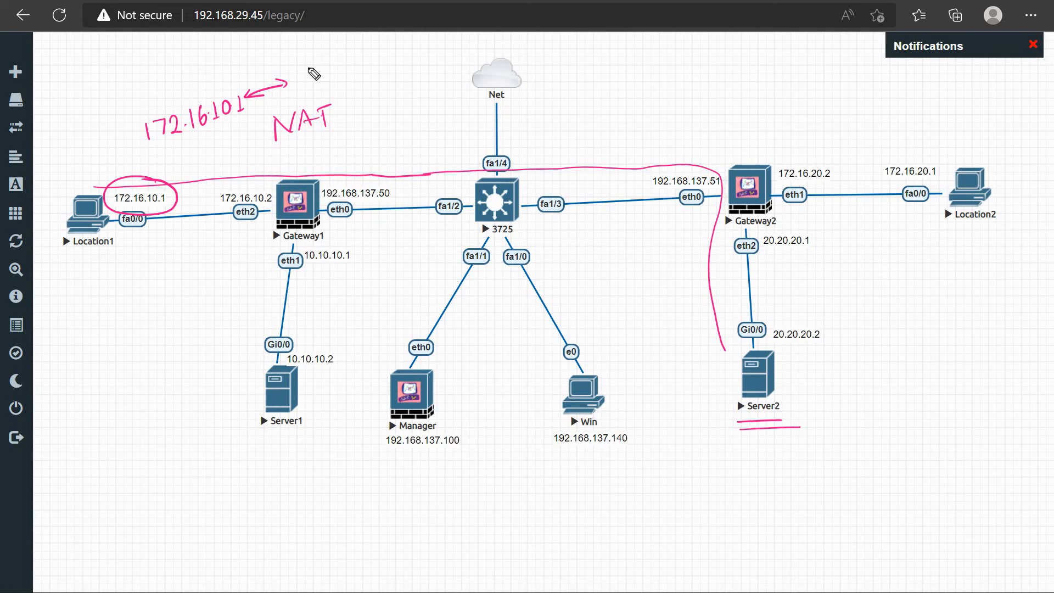
pyautogui.moveTo(310, 64)
pyautogui.mouseDown()
pyautogui.moveTo(307, 83)
pyautogui.moveTo(317, 69)
pyautogui.moveTo(314, 80)
pyautogui.moveTo(352, 72)
pyautogui.moveTo(372, 55)
pyautogui.moveTo(393, 65)
pyautogui.mouseUp()
pyautogui.click(344, 67)
pyautogui.click(382, 65)
pyautogui.moveTo(397, 46)
pyautogui.mouseDown()
pyautogui.moveTo(402, 64)
pyautogui.moveTo(436, 62)
pyautogui.mouseUp()
pyautogui.click(426, 59)
pyautogui.moveTo(438, 44); pyautogui.dragTo(462, 45)
pyautogui.moveTo(300, 83)
pyautogui.mouseDown()
pyautogui.moveTo(480, 48)
pyautogui.moveTo(462, 77)
pyautogui.moveTo(481, 47)
pyautogui.mouseUp()
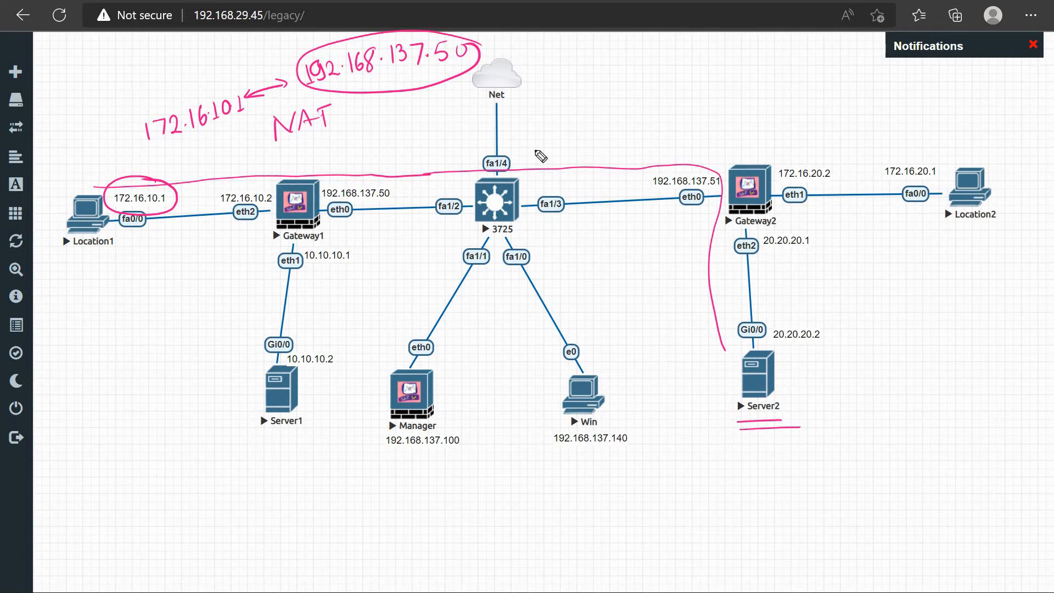
# - Draw paths from 192.168.137.50 and from 172.16.10.1 to Server2, plus a crossed-out line from 172.16.10.1 to the Net cloud
pyautogui.moveTo(396, 88)
pyautogui.mouseDown()
pyautogui.moveTo(430, 152)
pyautogui.moveTo(613, 147)
pyautogui.moveTo(708, 174)
pyautogui.moveTo(717, 338)
pyautogui.moveTo(729, 311)
pyautogui.mouseUp()
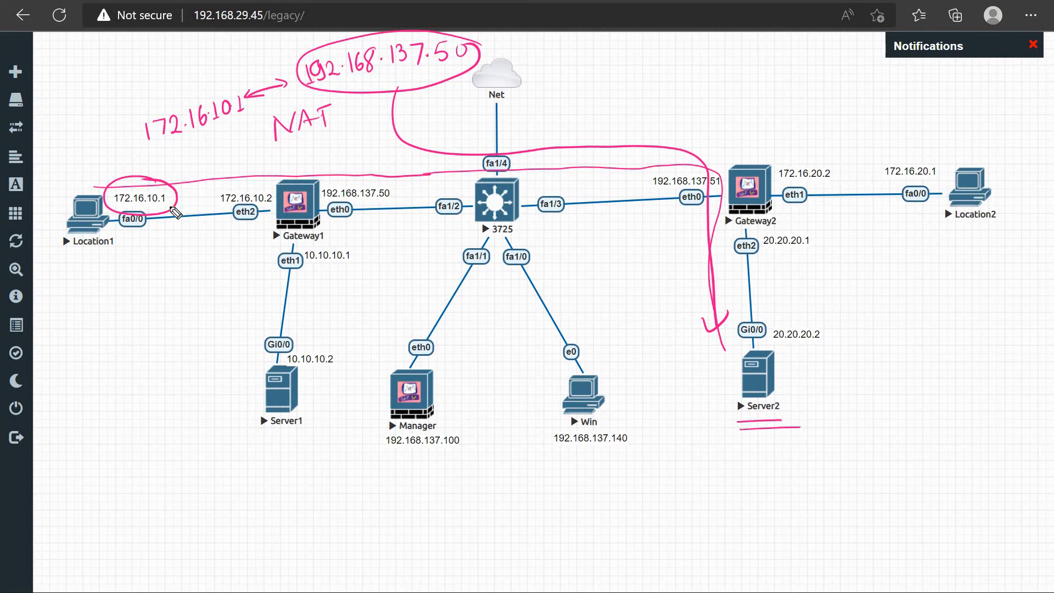
pyautogui.moveTo(208, 251); pyautogui.dragTo(573, 247)
pyautogui.moveTo(681, 293); pyautogui.dragTo(681, 340)
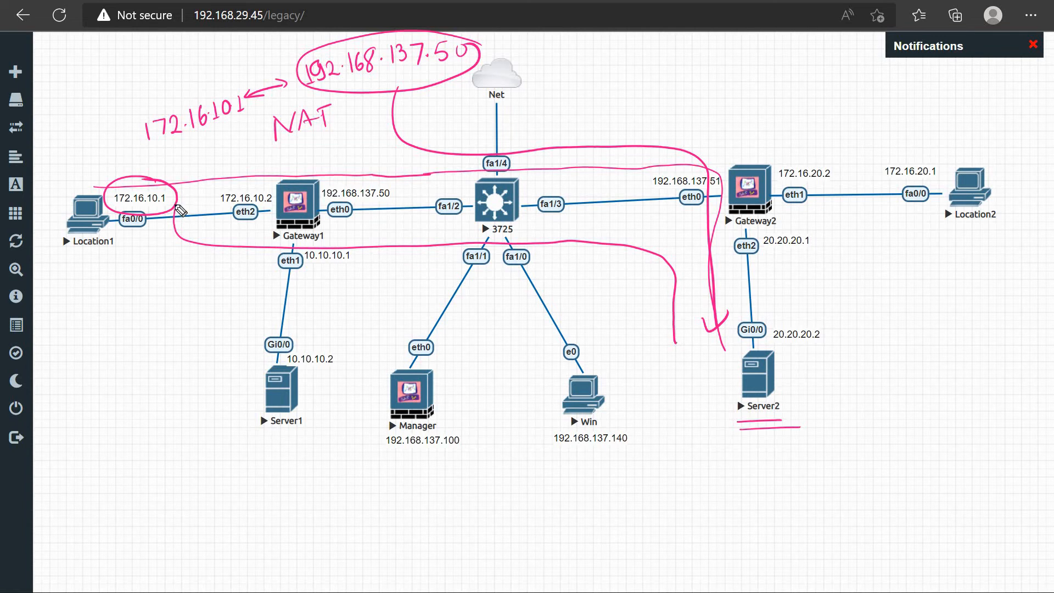
pyautogui.moveTo(179, 208); pyautogui.dragTo(475, 125)
pyautogui.moveTo(373, 146); pyautogui.dragTo(358, 169)
pyautogui.moveTo(348, 145); pyautogui.dragTo(383, 167)
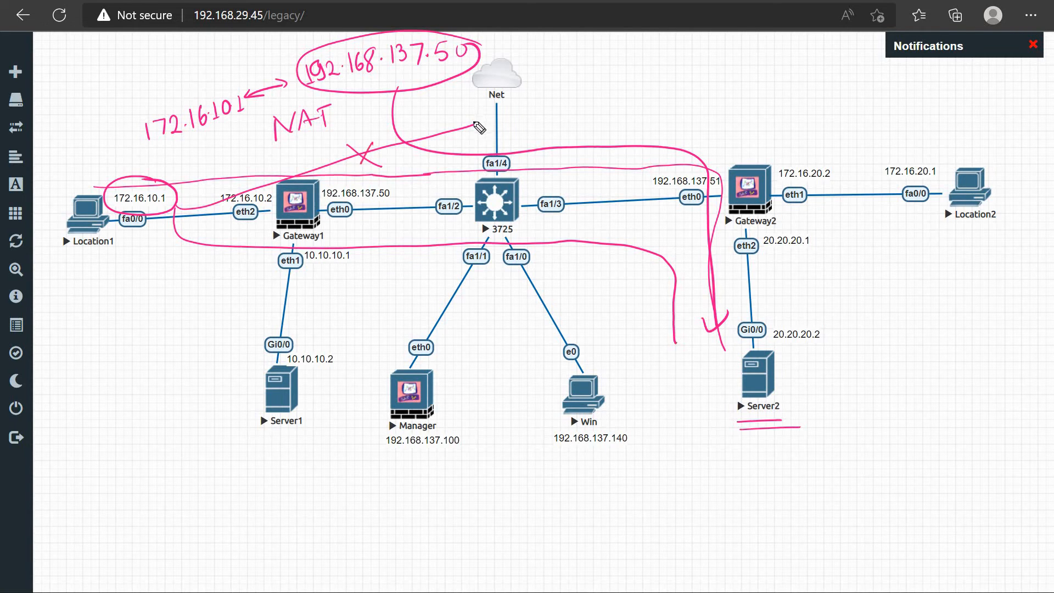
pyautogui.moveTo(525, 67); pyautogui.dragTo(475, 125)
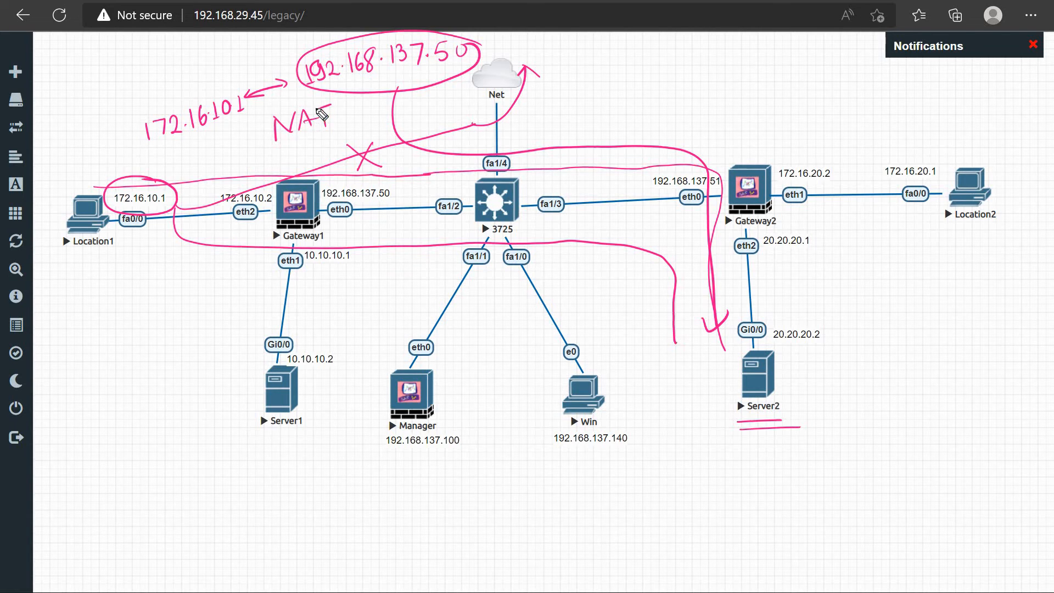
# - Draw a crossed-out path from 192.168.137.50 toward Server2, add lines from Location1 to Server2 and 192.168.137.50, and clear the annotations
pyautogui.moveTo(371, 97)
pyautogui.mouseDown()
pyautogui.moveTo(374, 173)
pyautogui.moveTo(431, 210)
pyautogui.mouseUp()
pyautogui.moveTo(684, 221); pyautogui.dragTo(697, 299)
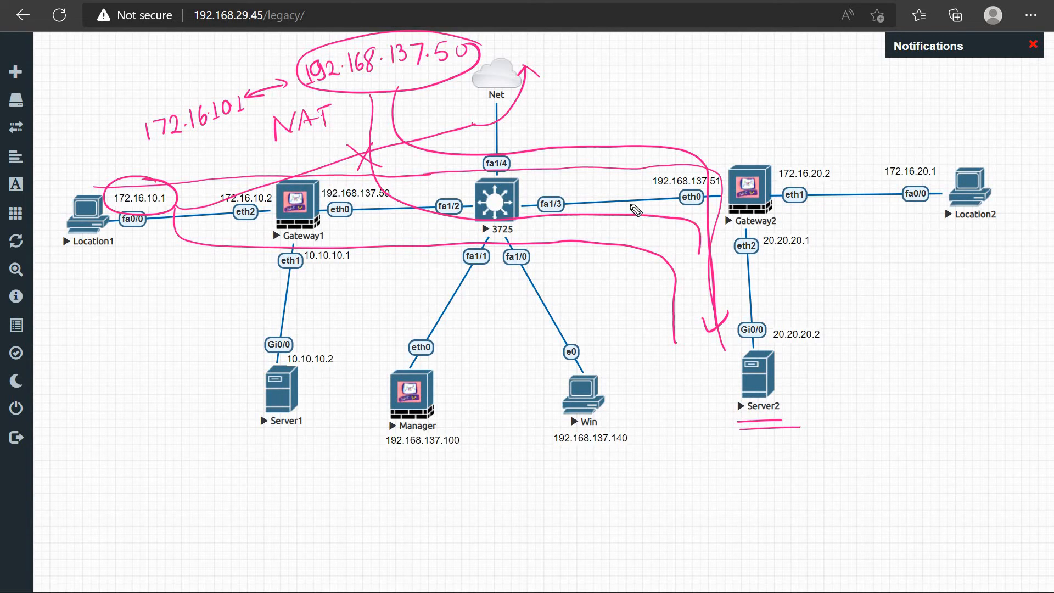
pyautogui.moveTo(630, 204)
pyautogui.mouseDown()
pyautogui.moveTo(646, 228)
pyautogui.moveTo(624, 227)
pyautogui.mouseUp()
pyautogui.moveTo(149, 284); pyautogui.dragTo(407, 283)
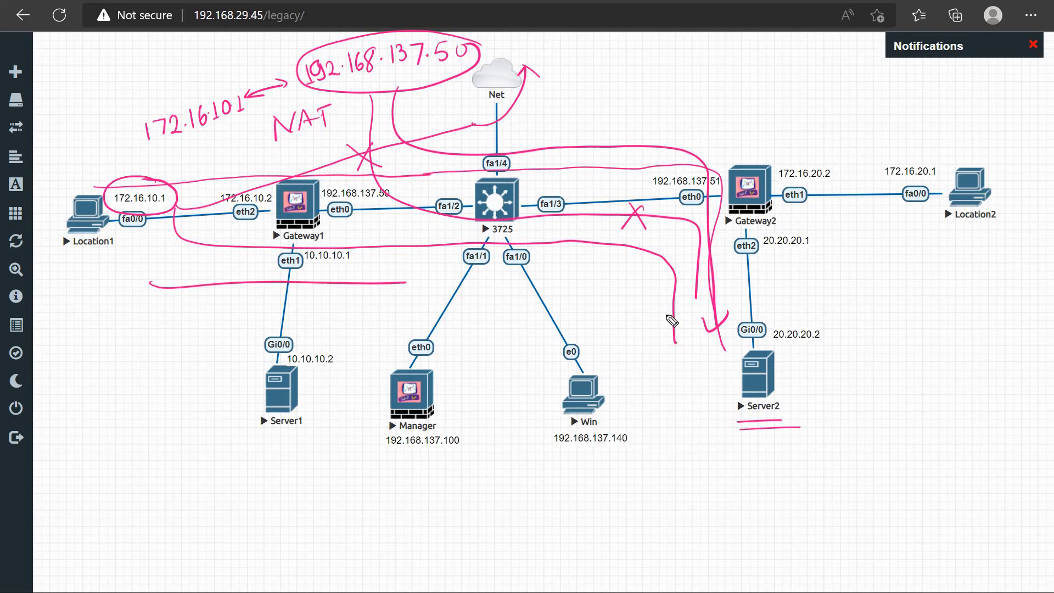
pyautogui.moveTo(672, 322); pyautogui.dragTo(669, 380)
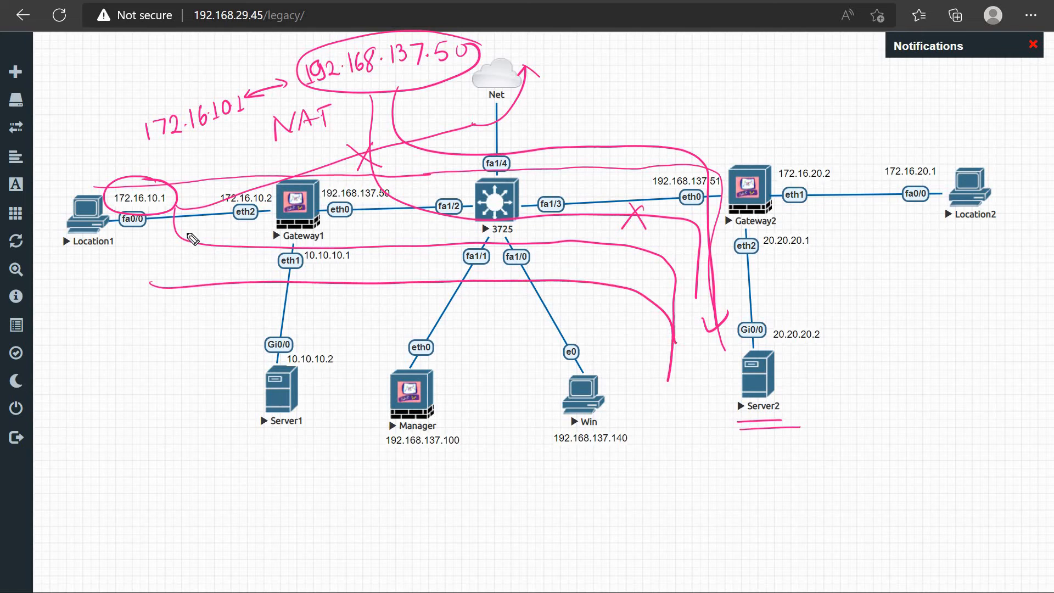
pyautogui.moveTo(142, 231)
pyautogui.mouseDown()
pyautogui.moveTo(378, 218)
pyautogui.moveTo(436, 107)
pyautogui.moveTo(421, 91)
pyautogui.mouseUp()
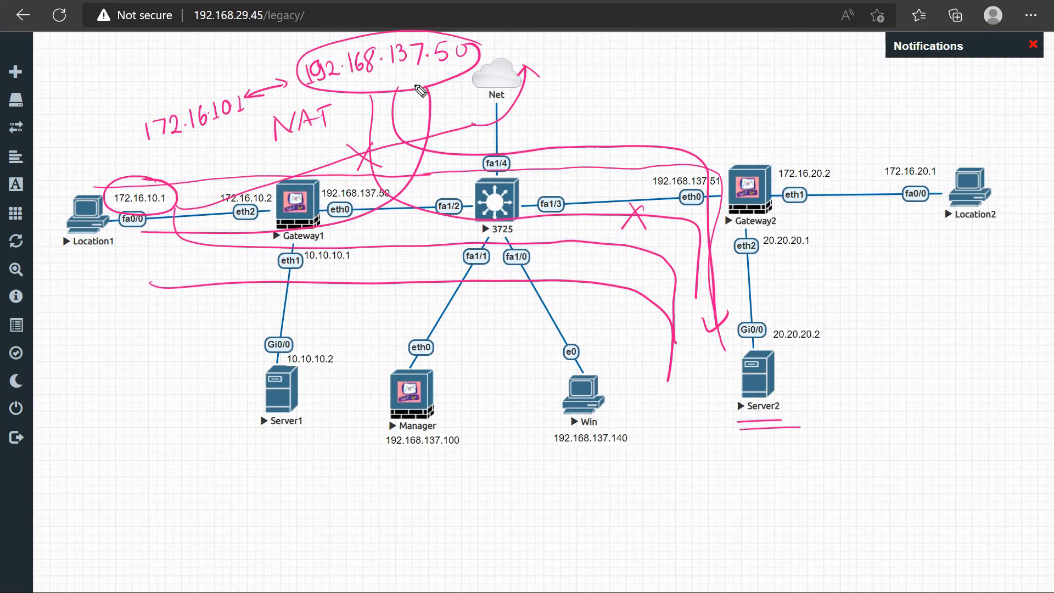
pyautogui.press('Delete')
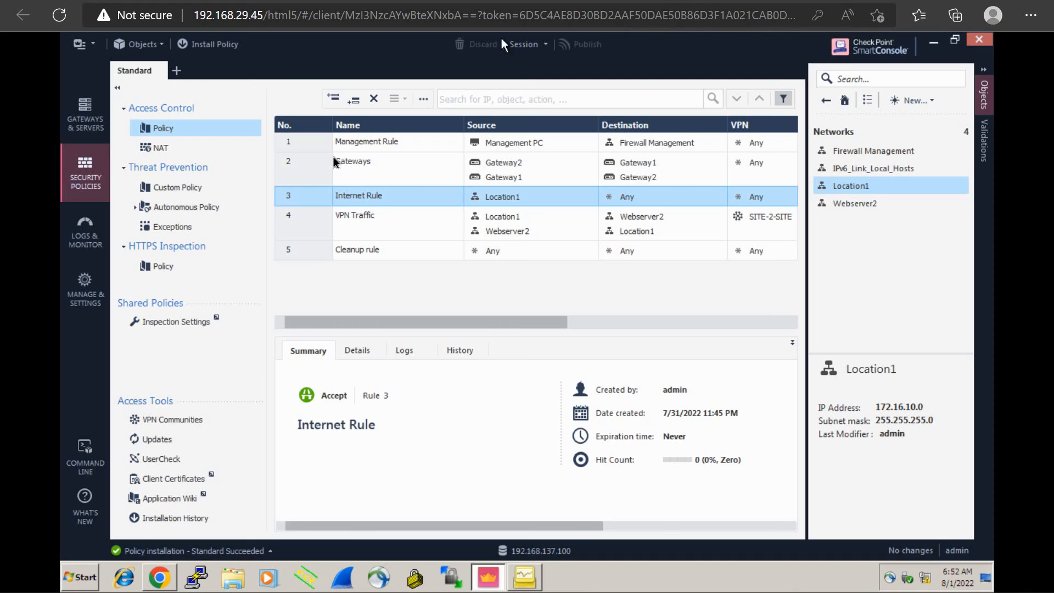
# - In SmartConsole, add a rule at the top of the NAT policy and name it Identity NAT
pyautogui.click(180, 156)
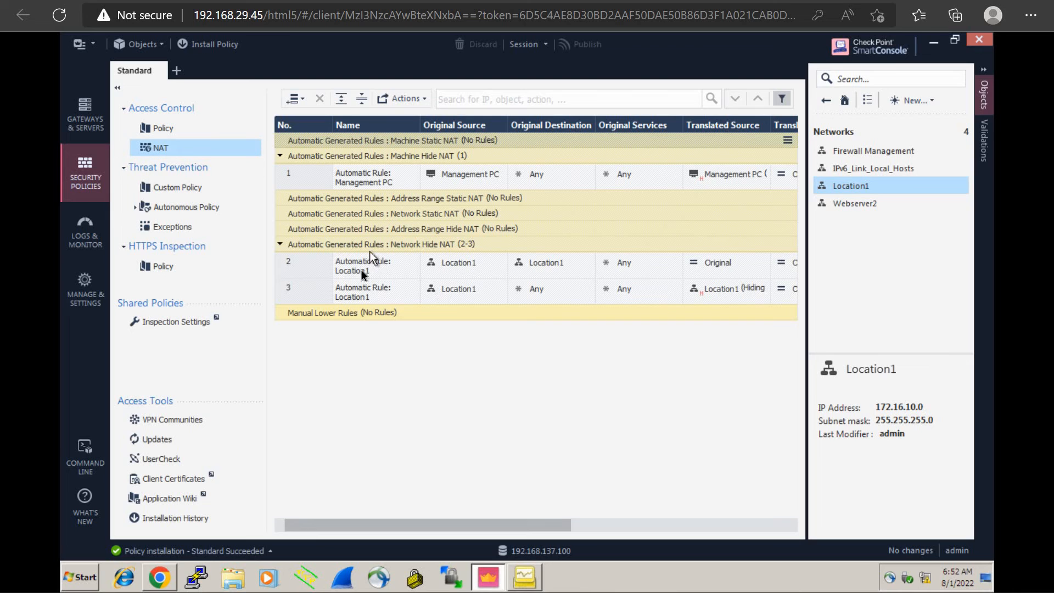
pyautogui.click(374, 155)
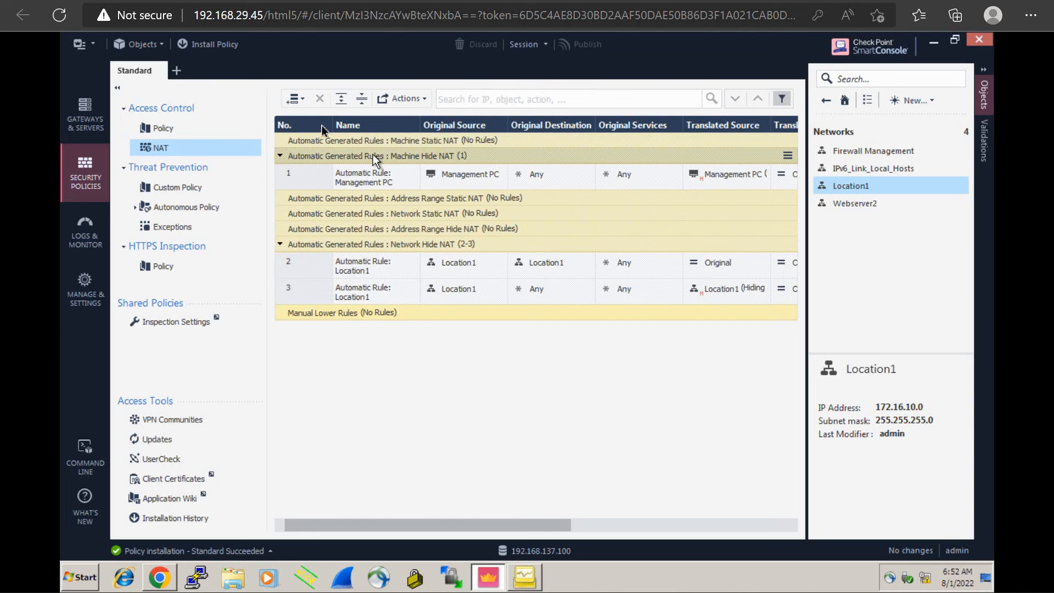
pyautogui.click(303, 100)
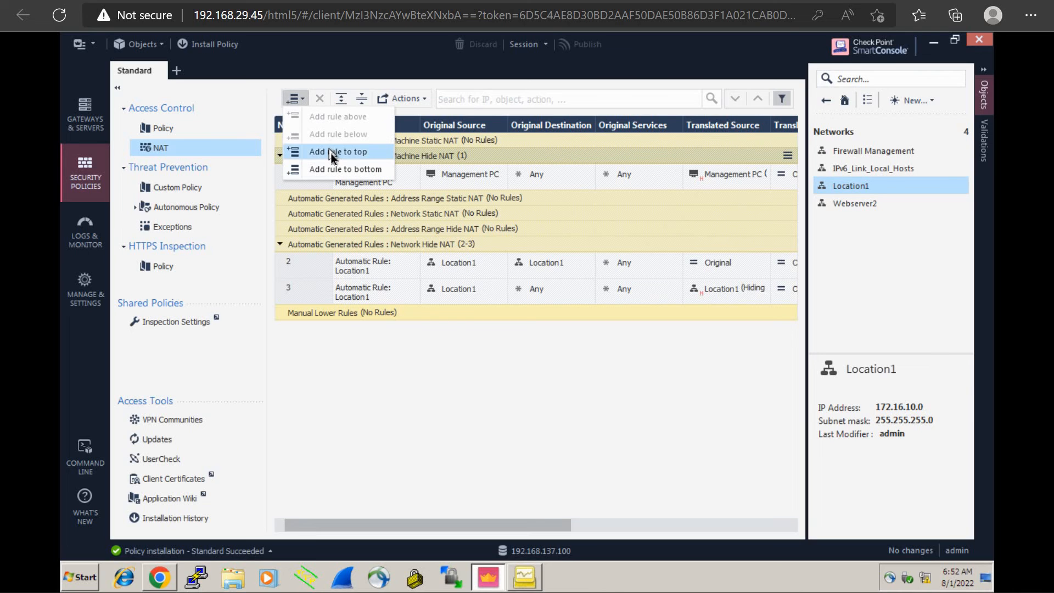
pyautogui.click(330, 154)
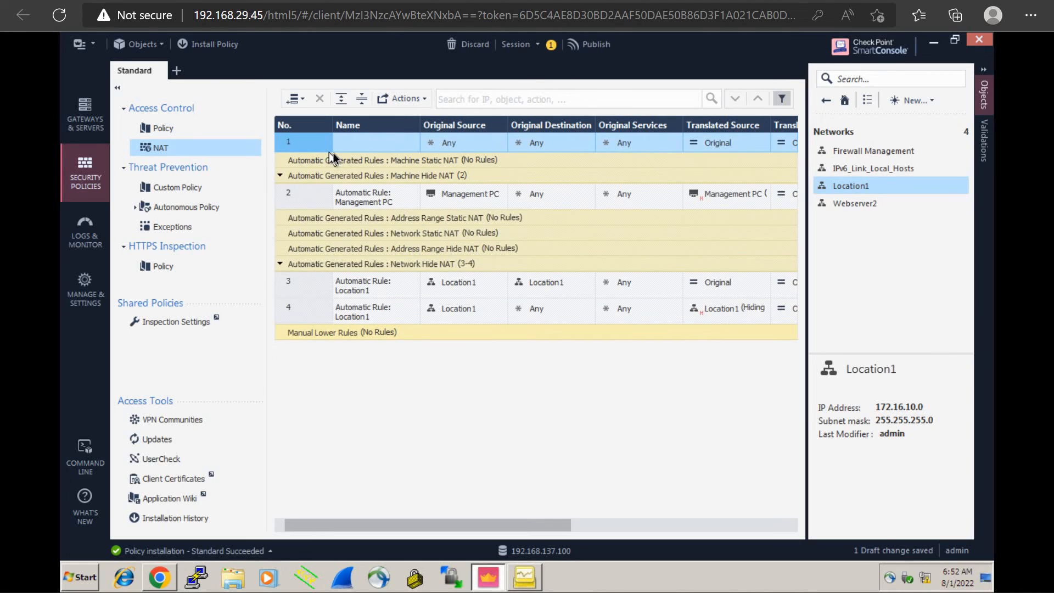
pyautogui.click(358, 144)
pyautogui.click(358, 144)
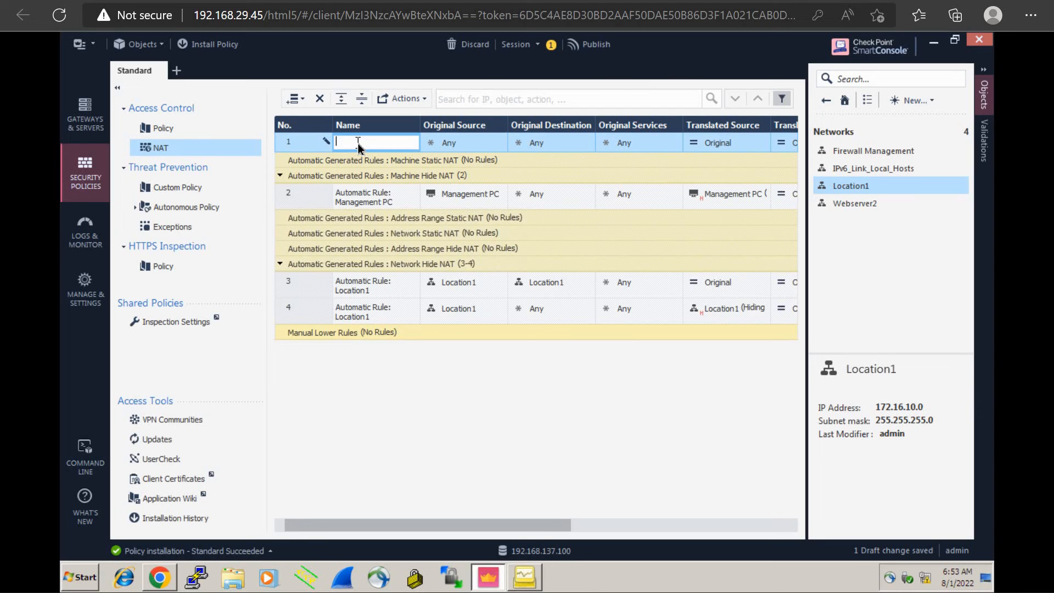
pyautogui.write('Identity NAT')
pyautogui.click(501, 147)
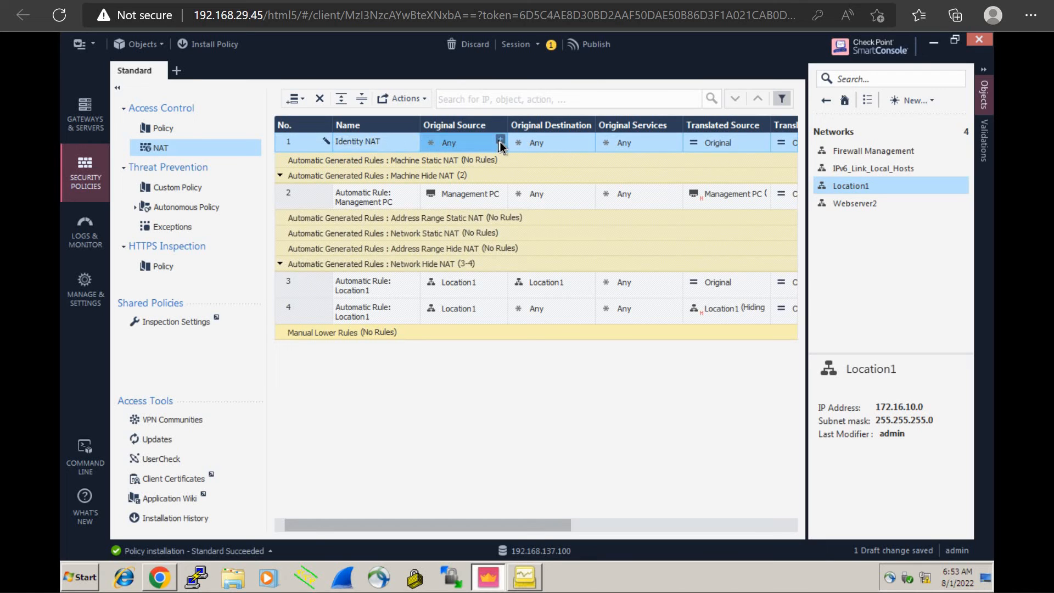
pyautogui.click(500, 142)
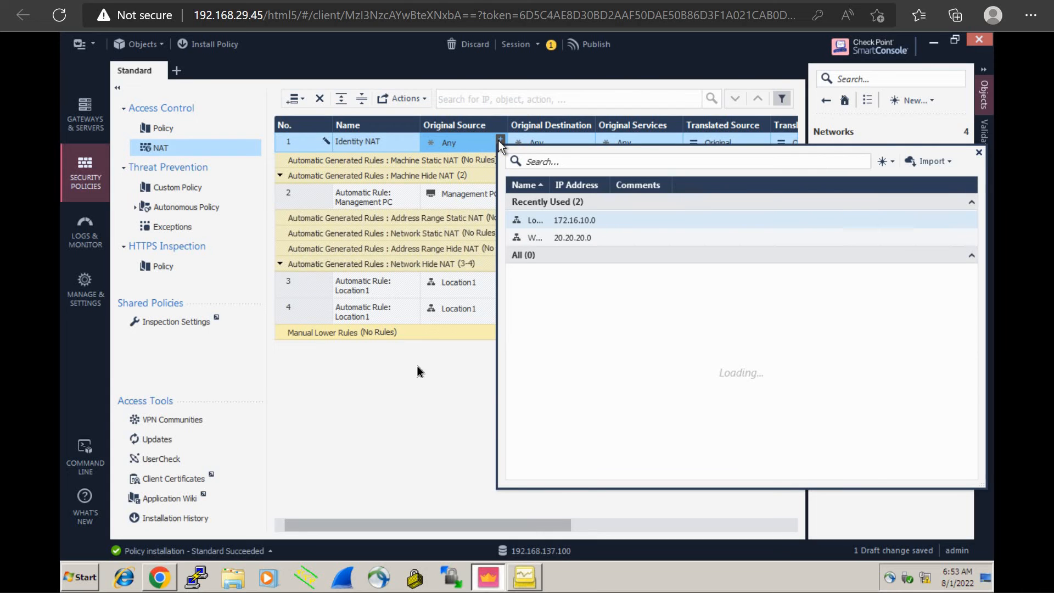
# - Return to the Location1 console and repeat the ping to 20.20.20.2
pyautogui.click(447, 508)
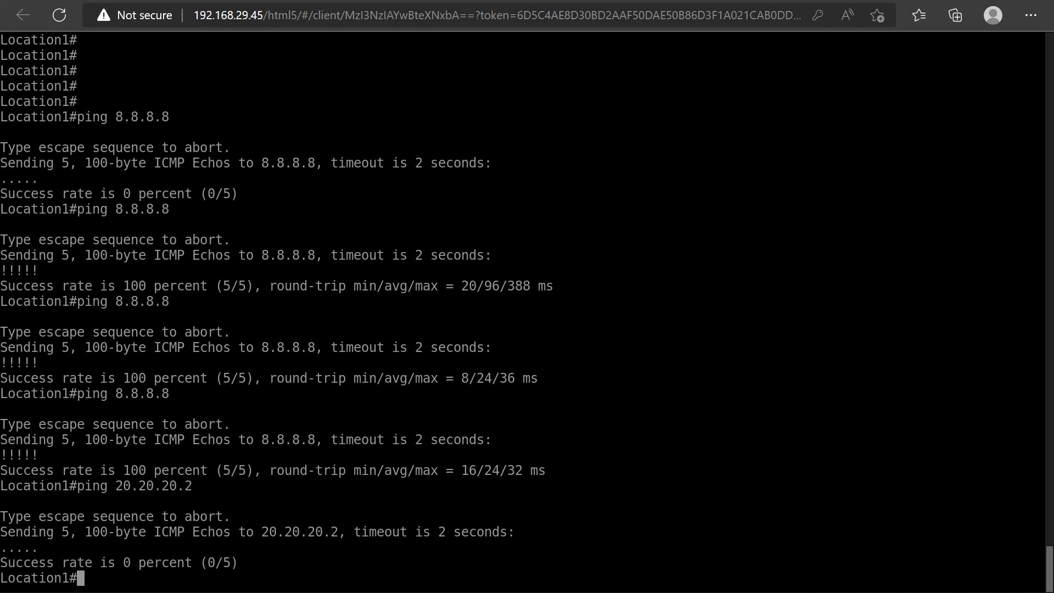
pyautogui.press('Up')
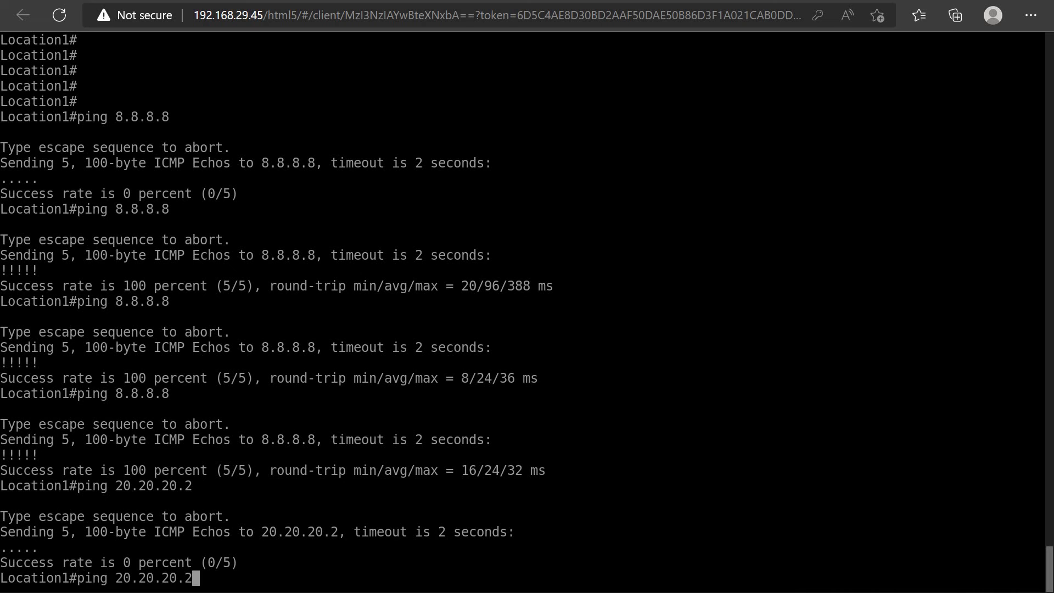
pyautogui.press('Return')
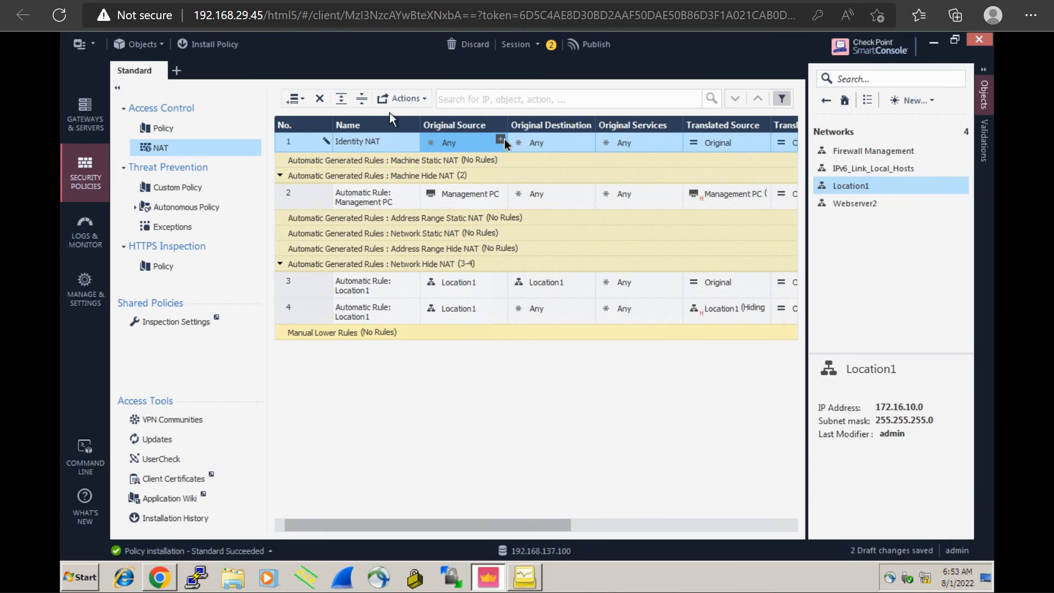
# - Set the Identity NAT rule's original source to Location1 and its original destination to Webserver2
pyautogui.click(501, 141)
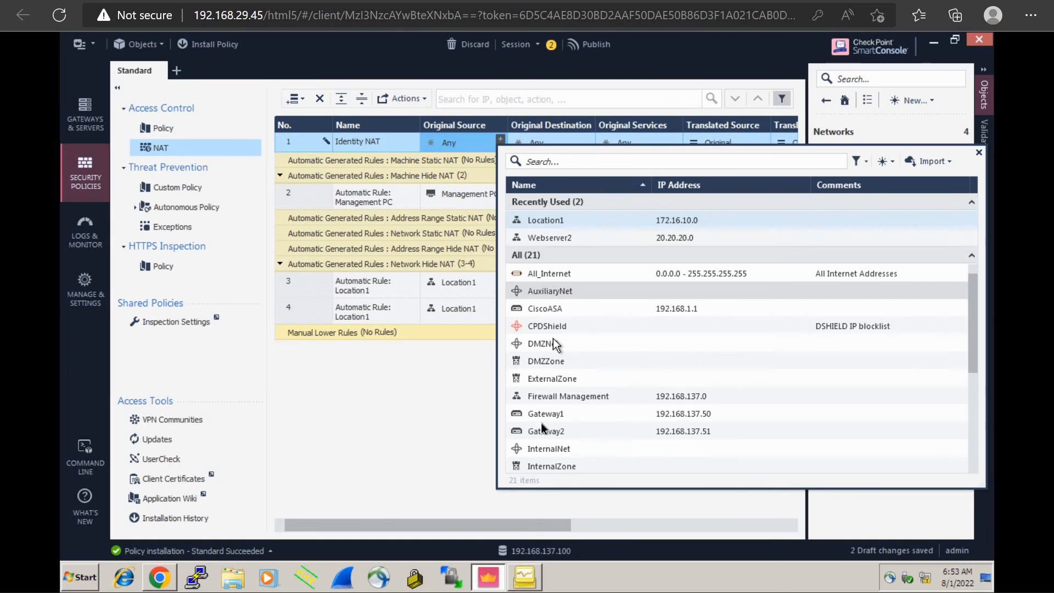
pyautogui.click(539, 221)
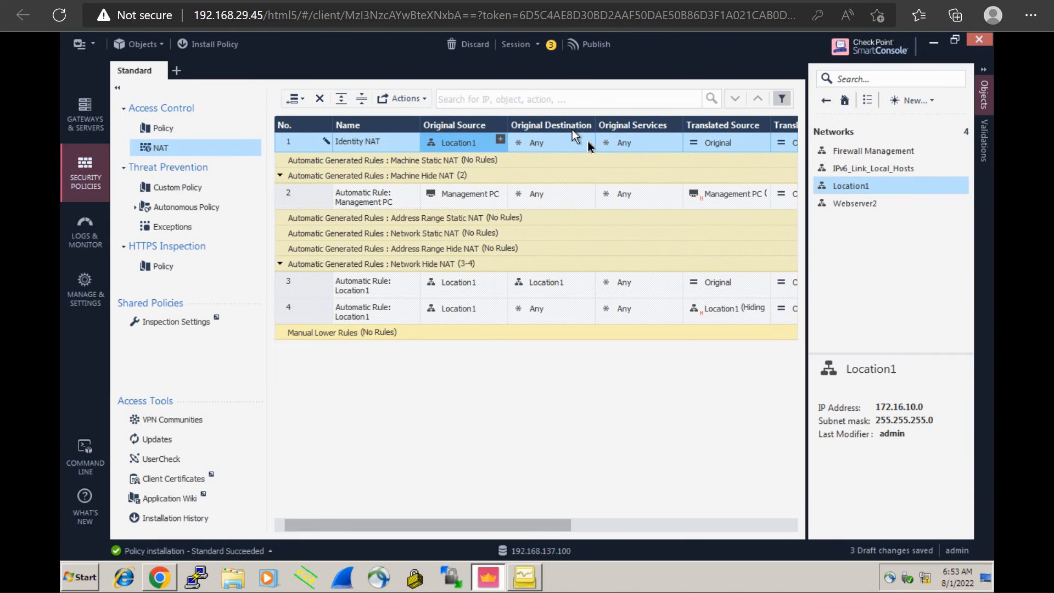
pyautogui.click(587, 140)
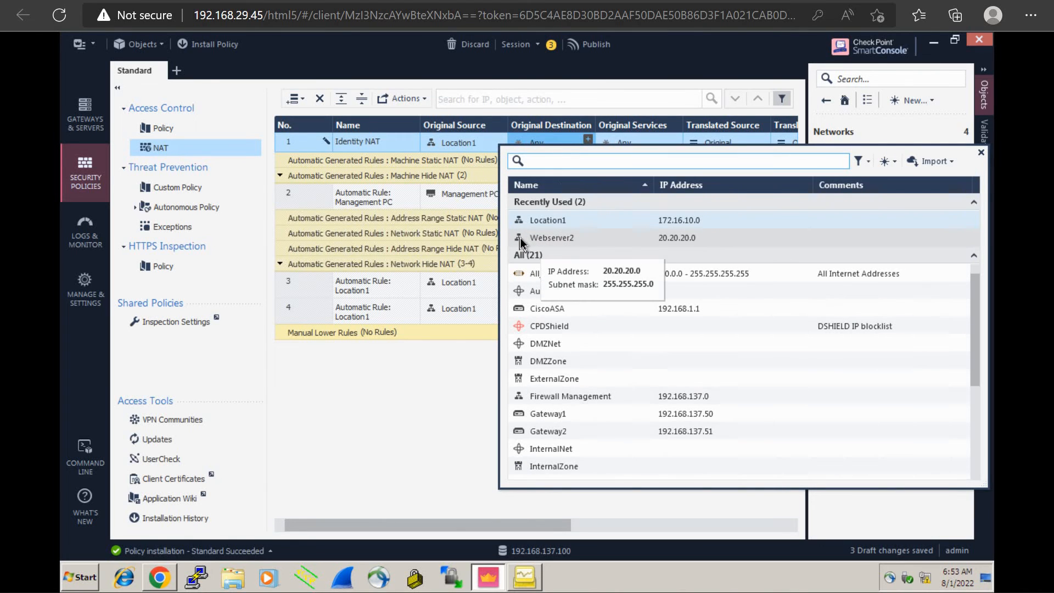
pyautogui.click(521, 238)
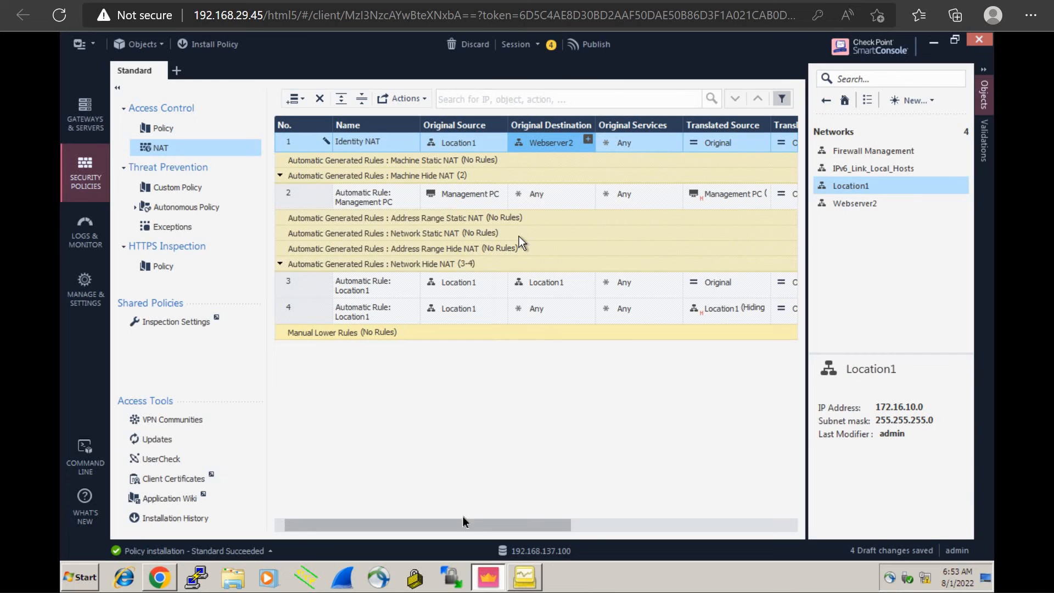
# - Set the Identity NAT rule's translated source to the Location1 network object
pyautogui.moveTo(461, 520); pyautogui.dragTo(747, 130)
pyautogui.click(118, 90)
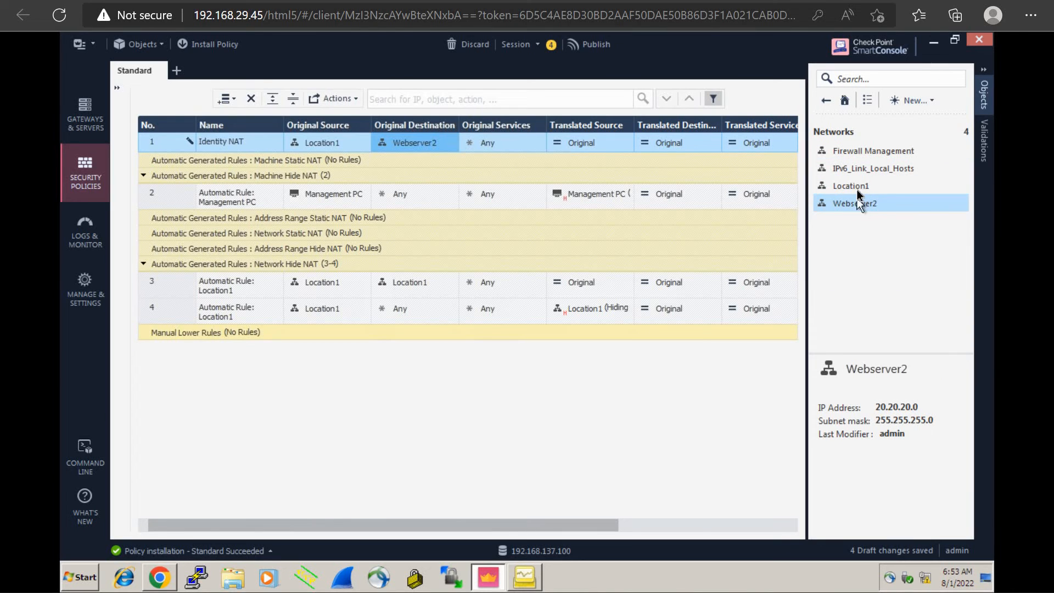
pyautogui.moveTo(857, 190); pyautogui.dragTo(611, 154)
pyautogui.click(857, 205)
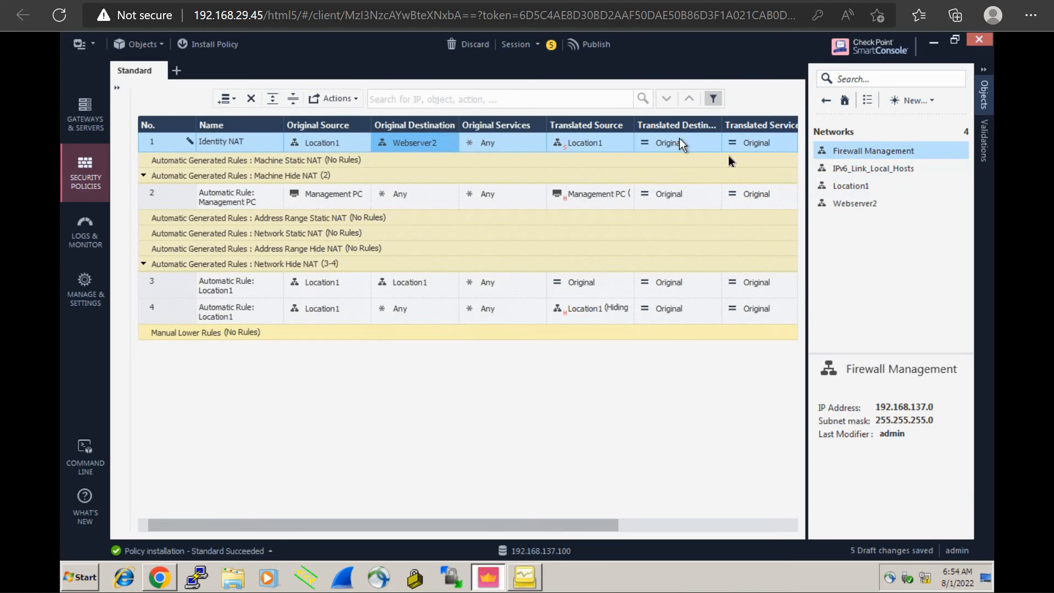
# - Set the Identity NAT rule's translated destination to the Webserver2 network object
pyautogui.click(868, 151)
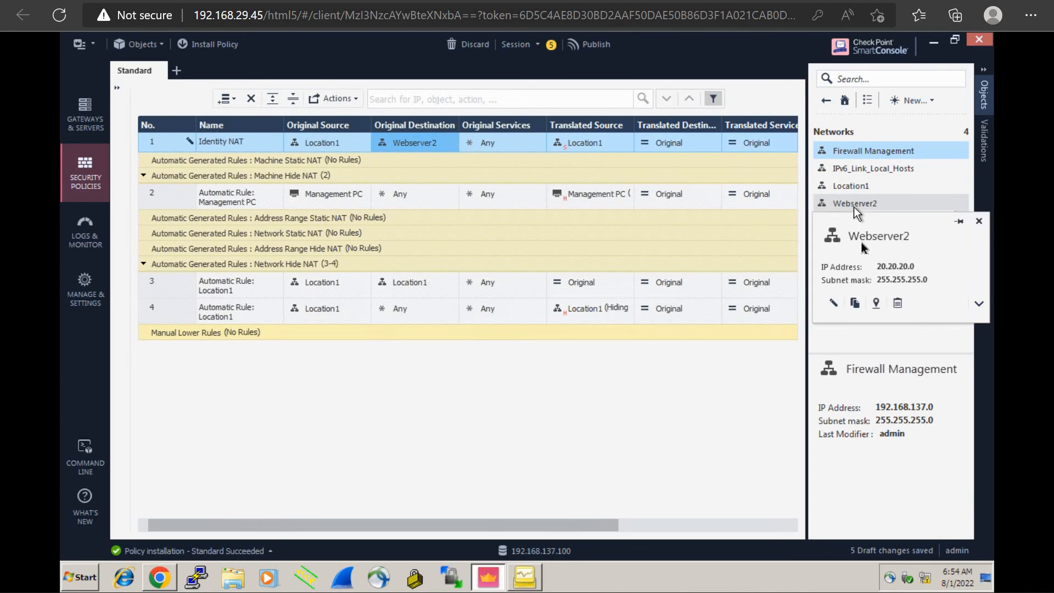
pyautogui.moveTo(858, 207); pyautogui.dragTo(699, 150)
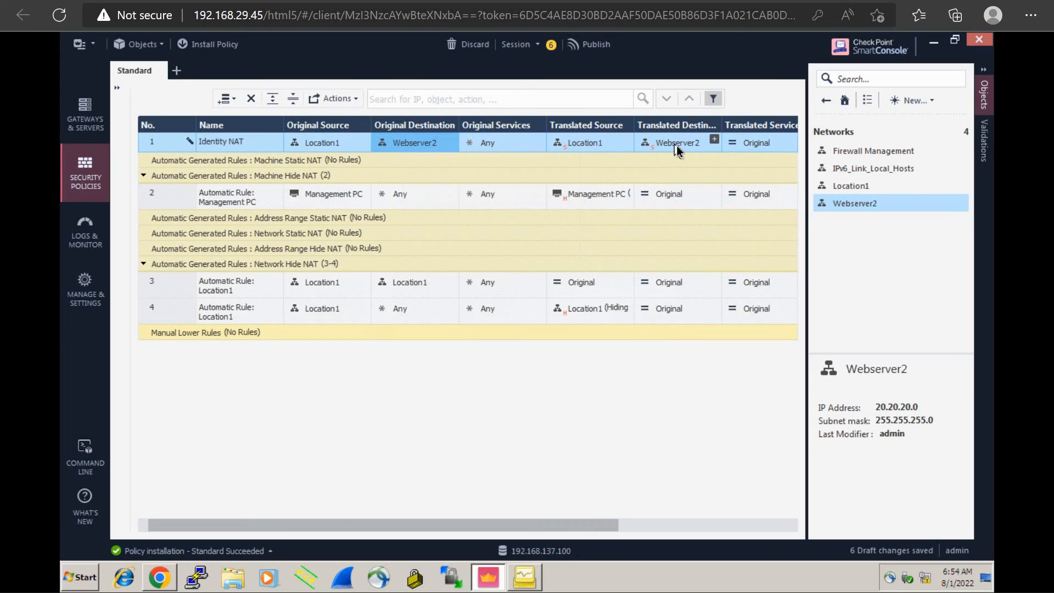
pyautogui.moveTo(677, 146)
pyautogui.moveTo(582, 309)
pyautogui.moveTo(410, 146)
# - Publish the pending changes and install the Standard policy's Access Control and Threat Prevention on Gateway1 and Gateway2
pyautogui.click(213, 44)
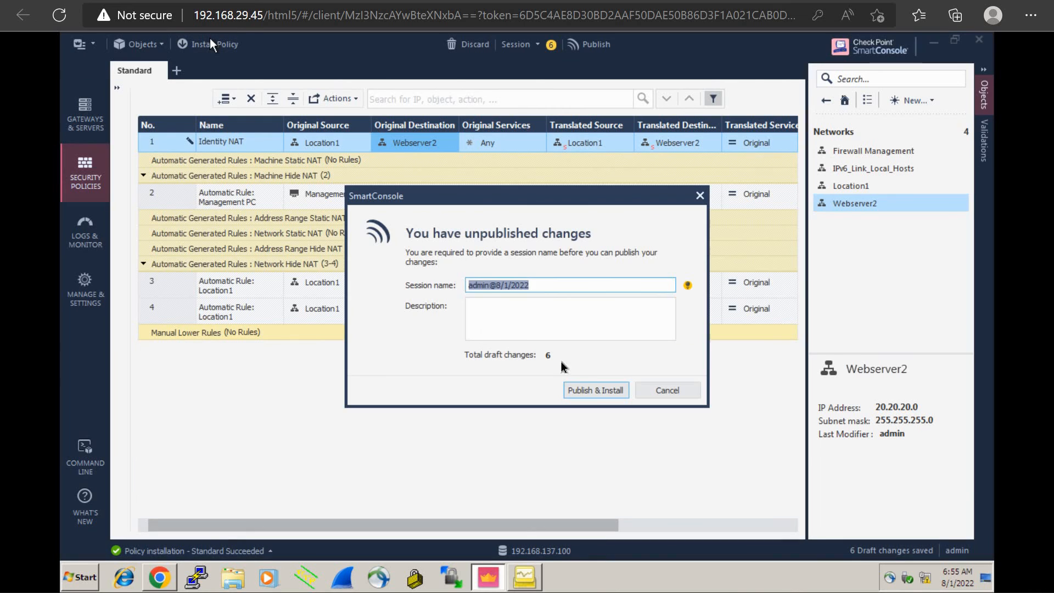
pyautogui.click(591, 388)
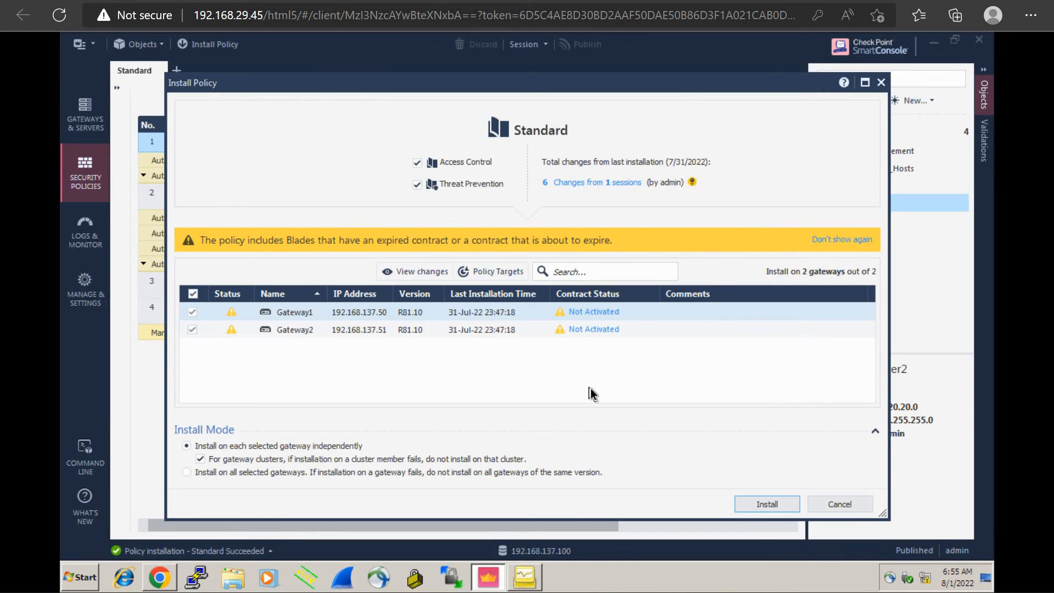
pyautogui.click(758, 506)
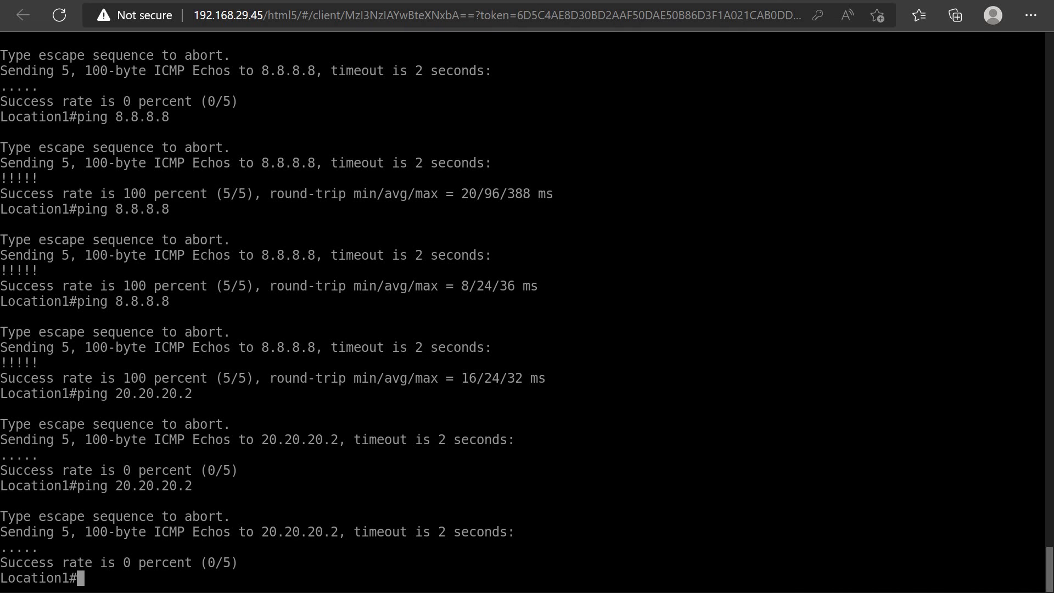
# - In the Location1 console, repeat the ping to 20.20.20.2 to test the VPN connection with the new policy
pyautogui.press('Up')
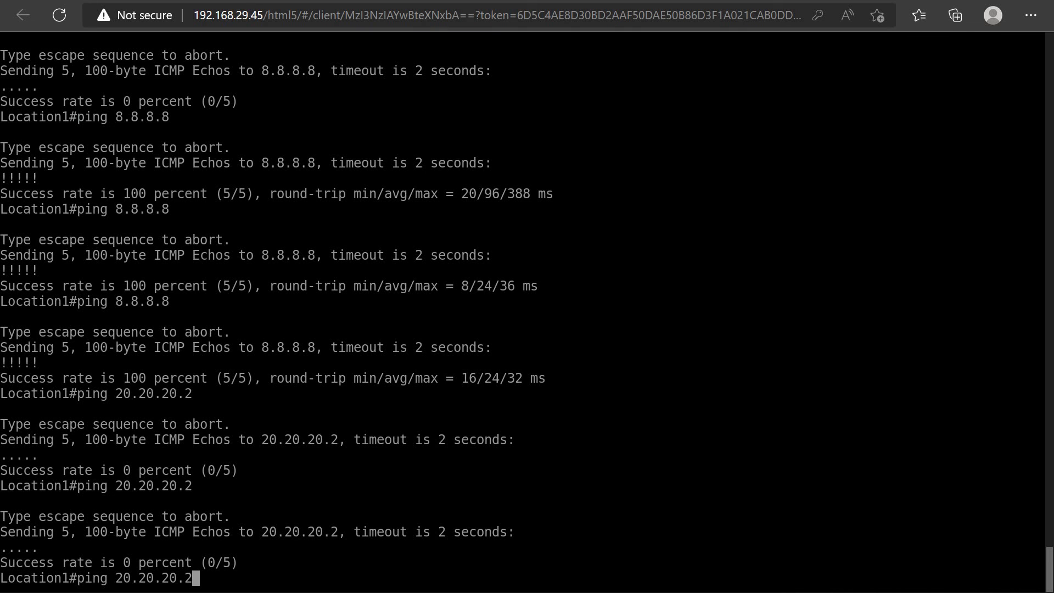
pyautogui.press('Return')
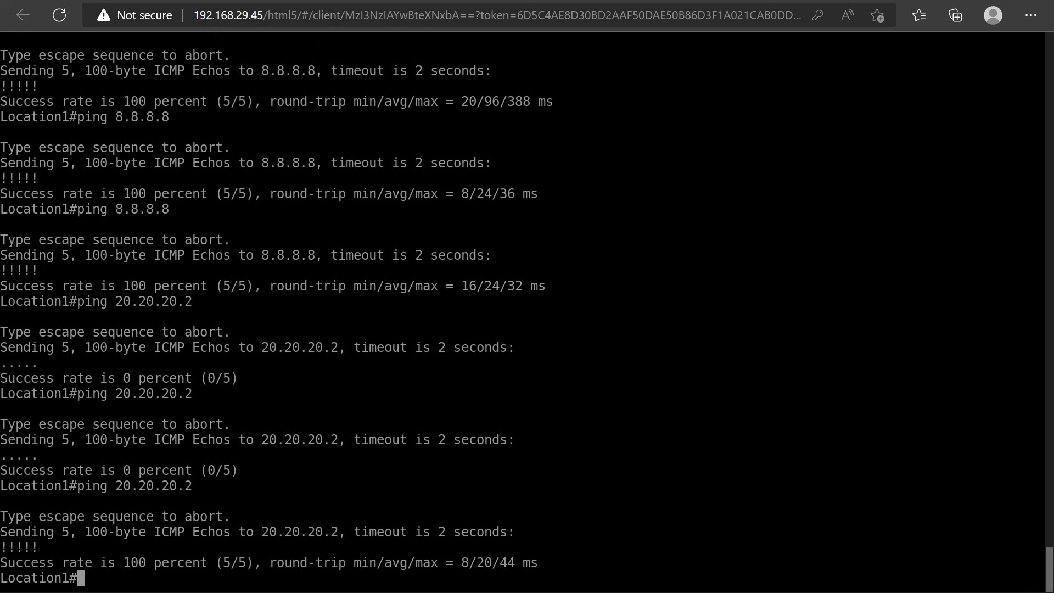
# - Switch to the EVE-NG lab topology, handwrite a circled 1 above Location1, and write "manager 1 to manager 2" below the nodes
pyautogui.click(218, 1)
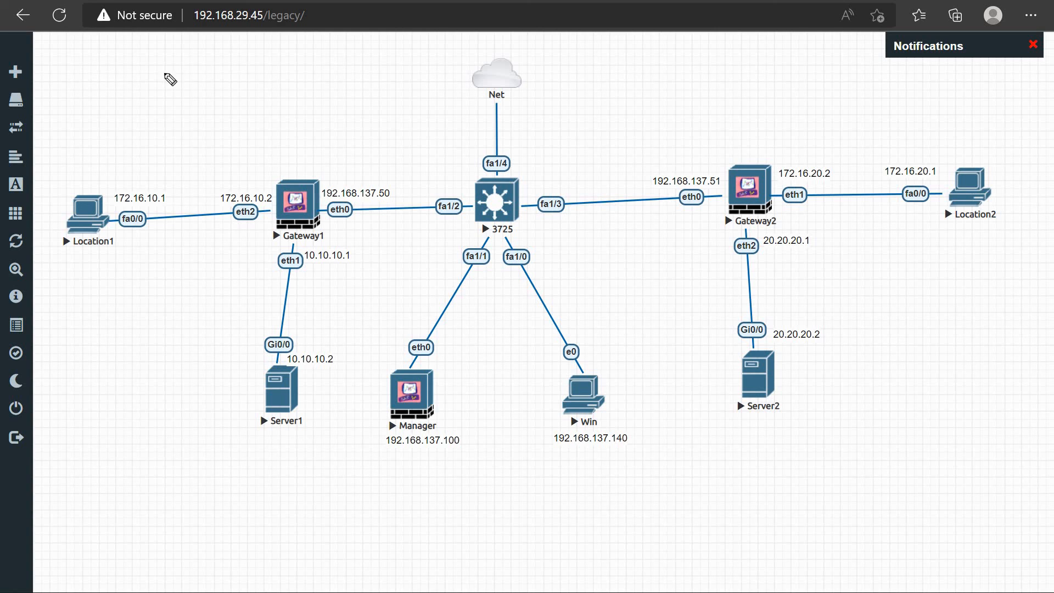
pyautogui.moveTo(171, 67)
pyautogui.mouseDown()
pyautogui.moveTo(174, 87)
pyautogui.moveTo(193, 61)
pyautogui.mouseUp()
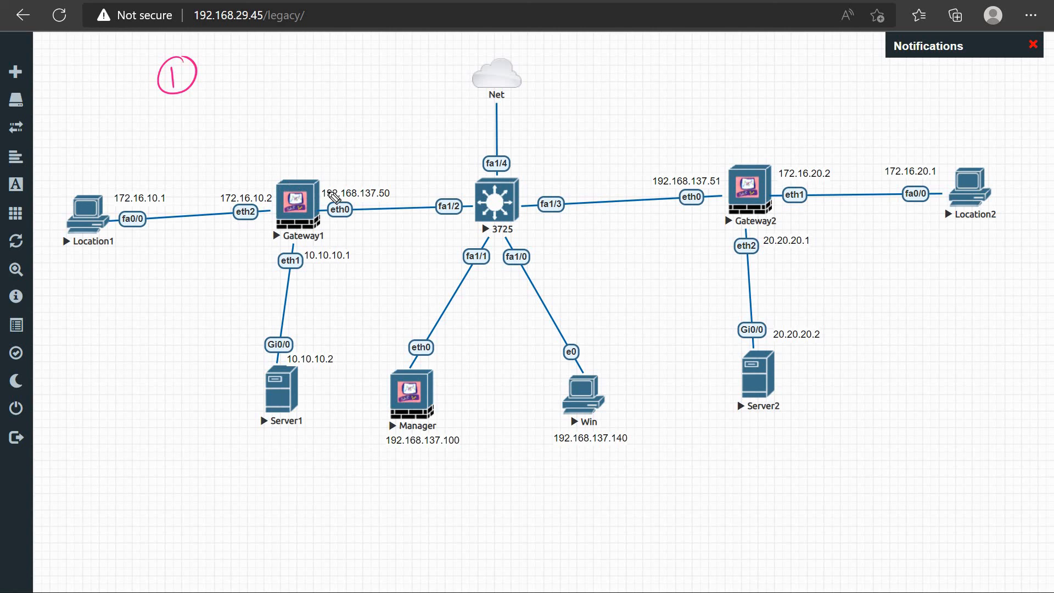
pyautogui.moveTo(379, 488)
pyautogui.mouseDown()
pyautogui.moveTo(381, 498)
pyautogui.moveTo(437, 490)
pyautogui.moveTo(454, 499)
pyautogui.moveTo(508, 494)
pyautogui.moveTo(498, 499)
pyautogui.moveTo(512, 504)
pyautogui.moveTo(519, 482)
pyautogui.mouseUp()
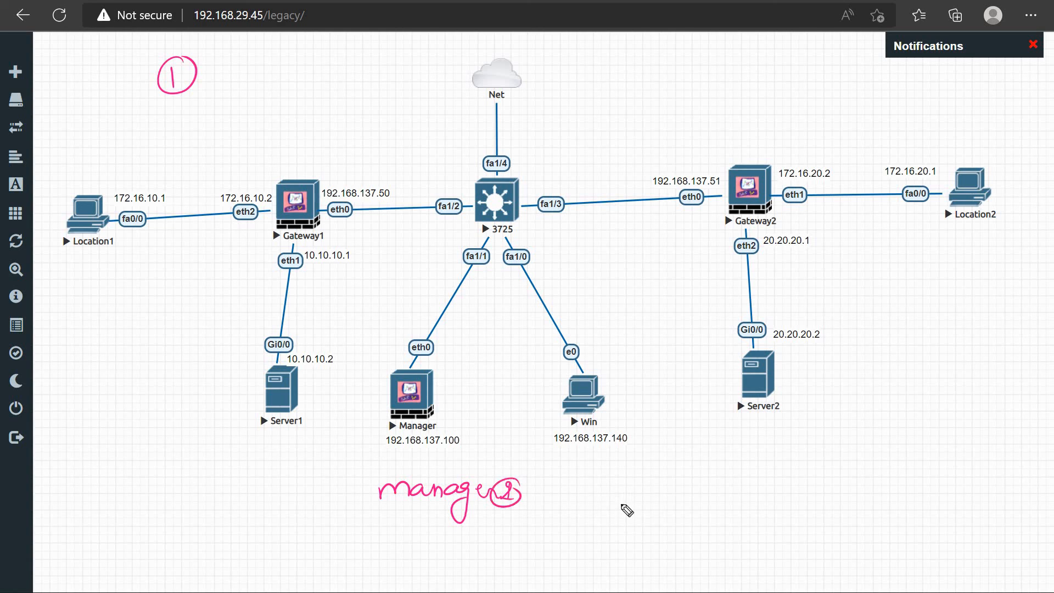
pyautogui.moveTo(603, 483)
pyautogui.mouseDown()
pyautogui.moveTo(601, 496)
pyautogui.moveTo(771, 496)
pyautogui.moveTo(755, 493)
pyautogui.moveTo(762, 504)
pyautogui.mouseUp()
pyautogui.moveTo(754, 490)
pyautogui.mouseDown()
pyautogui.moveTo(743, 504)
pyautogui.moveTo(755, 488)
pyautogui.mouseUp()
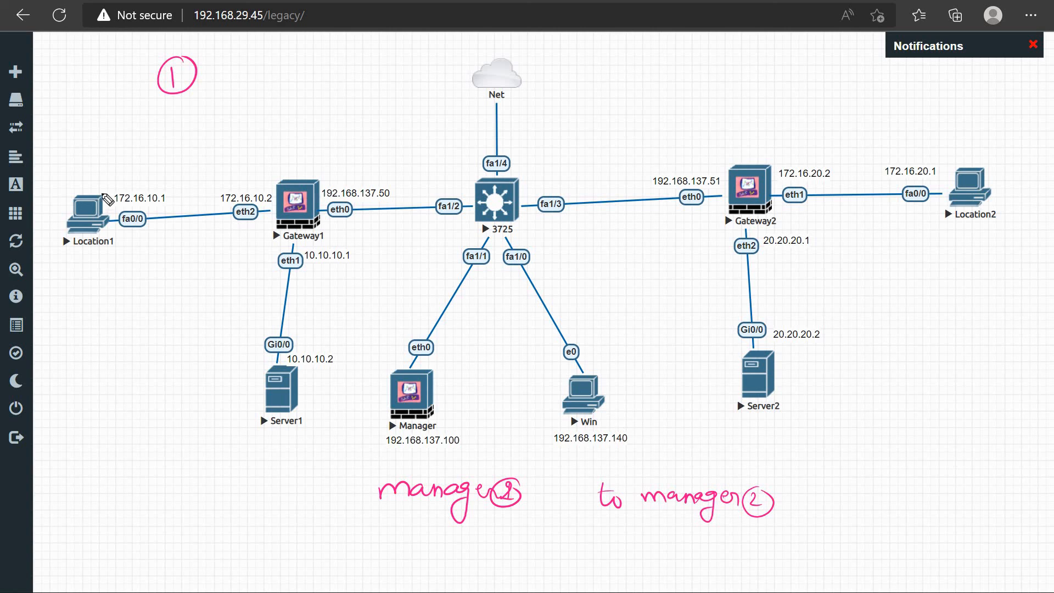
# - Draw freehand traffic paths from Location1 to Server2 and from Location2 to Server1, circling Location2 and marking the path ends
pyautogui.moveTo(89, 185)
pyautogui.mouseDown()
pyautogui.moveTo(318, 170)
pyautogui.moveTo(599, 184)
pyautogui.moveTo(714, 222)
pyautogui.moveTo(711, 390)
pyautogui.mouseUp()
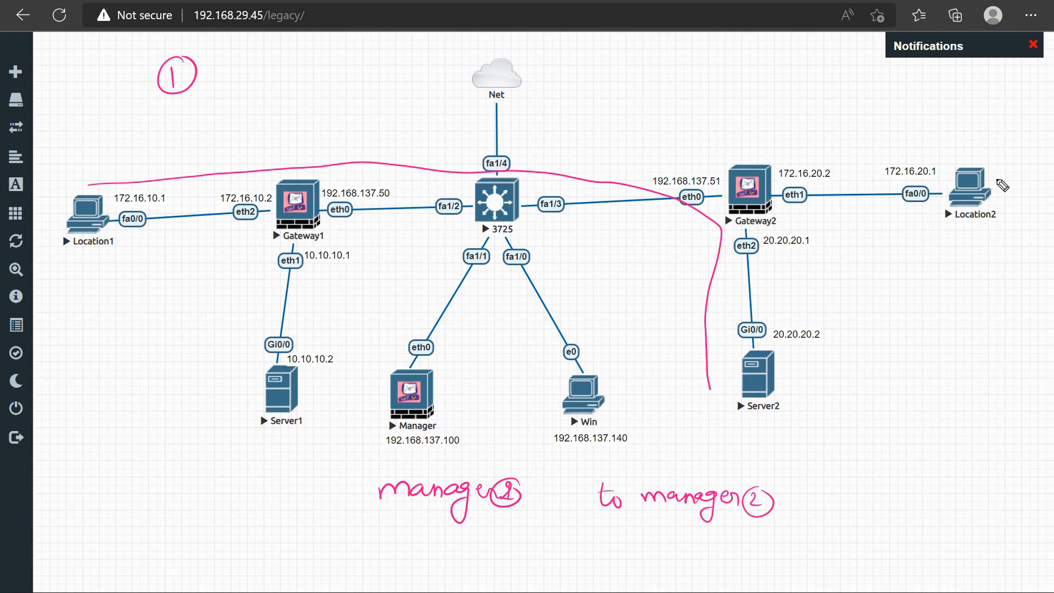
pyautogui.moveTo(961, 157)
pyautogui.mouseDown()
pyautogui.moveTo(994, 237)
pyautogui.moveTo(1004, 169)
pyautogui.mouseUp()
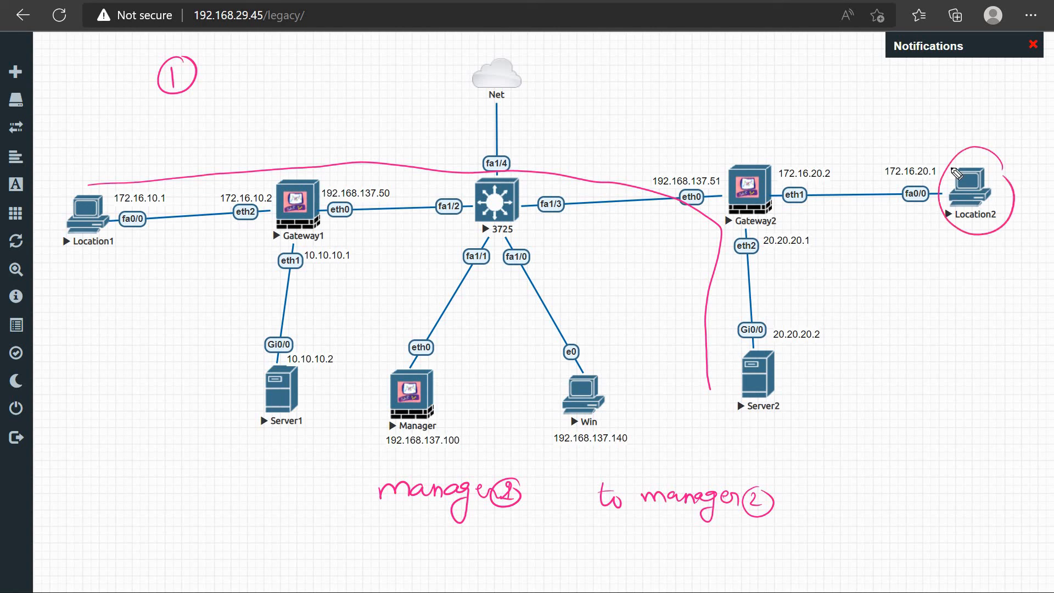
pyautogui.moveTo(859, 137)
pyautogui.mouseDown()
pyautogui.moveTo(631, 113)
pyautogui.moveTo(369, 132)
pyautogui.moveTo(279, 157)
pyautogui.moveTo(217, 368)
pyautogui.moveTo(231, 435)
pyautogui.moveTo(250, 417)
pyautogui.moveTo(228, 400)
pyautogui.mouseUp()
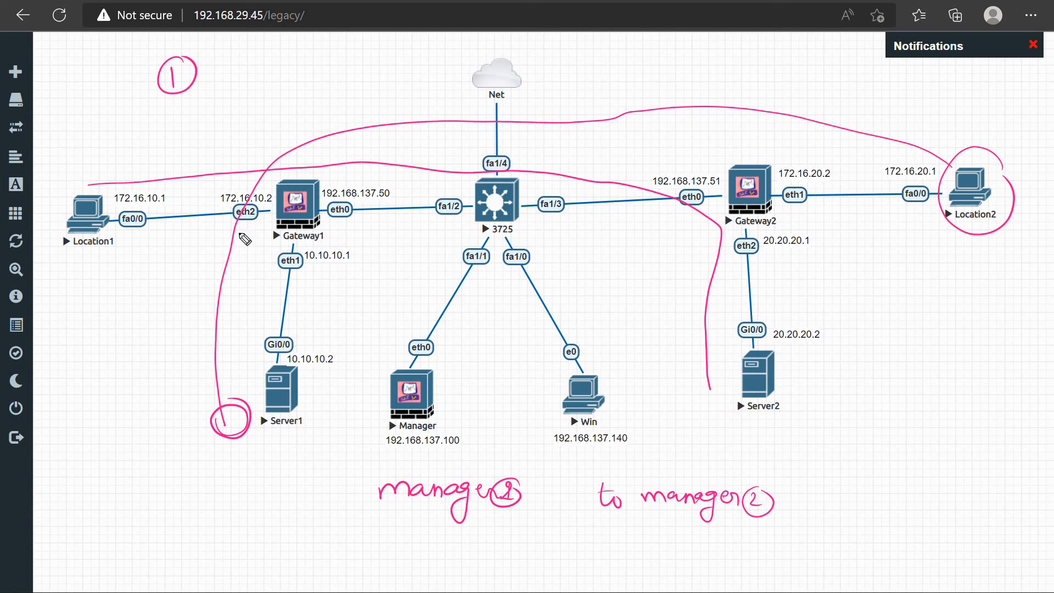
pyautogui.moveTo(88, 182); pyautogui.dragTo(85, 180)
pyautogui.moveTo(710, 402); pyautogui.dragTo(708, 391)
pyautogui.moveTo(1003, 197); pyautogui.dragTo(1001, 164)
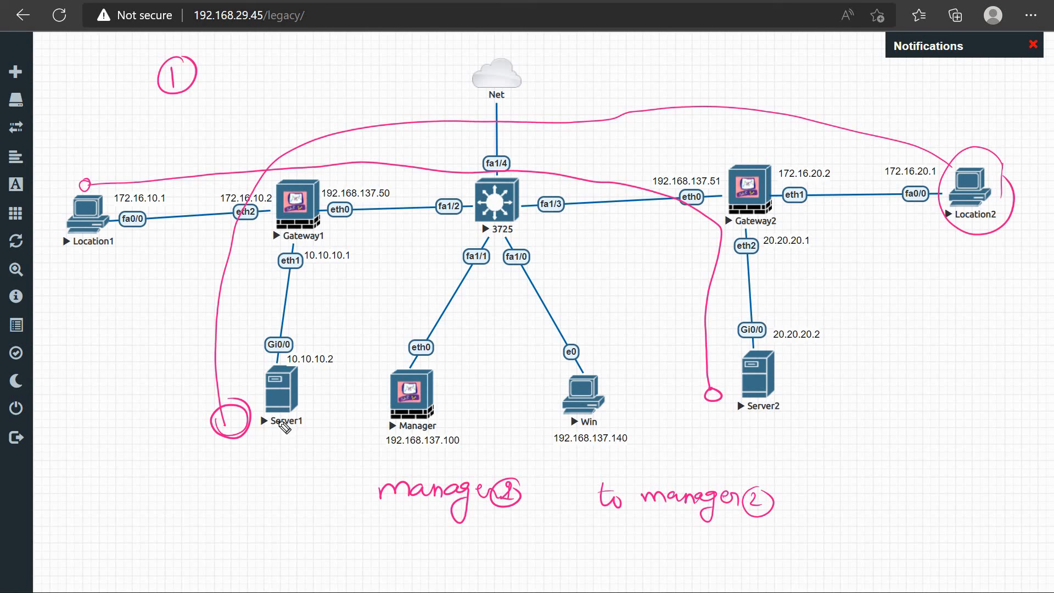